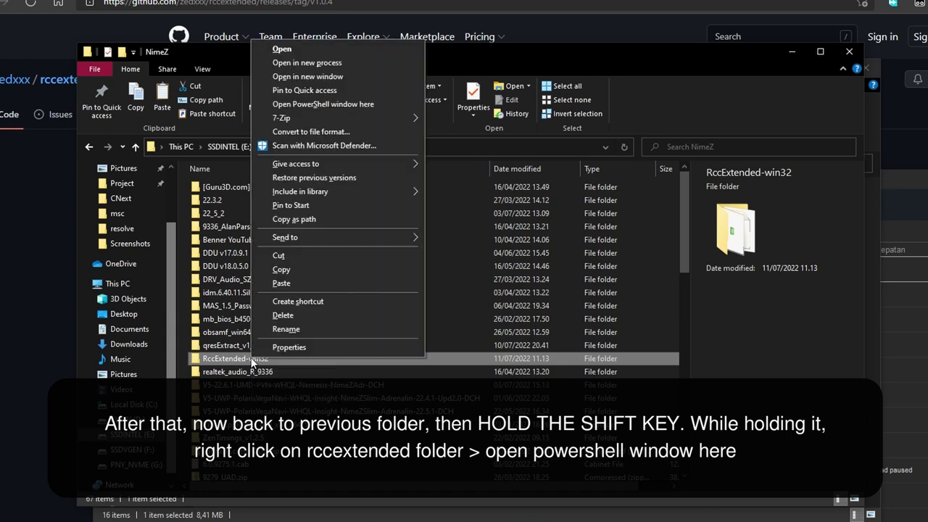
- Open a PowerShell window in the RccExtended-win32 folder, check the executable's file name there, and begin the command ".\rcc.exe --"
left_click(314, 104)
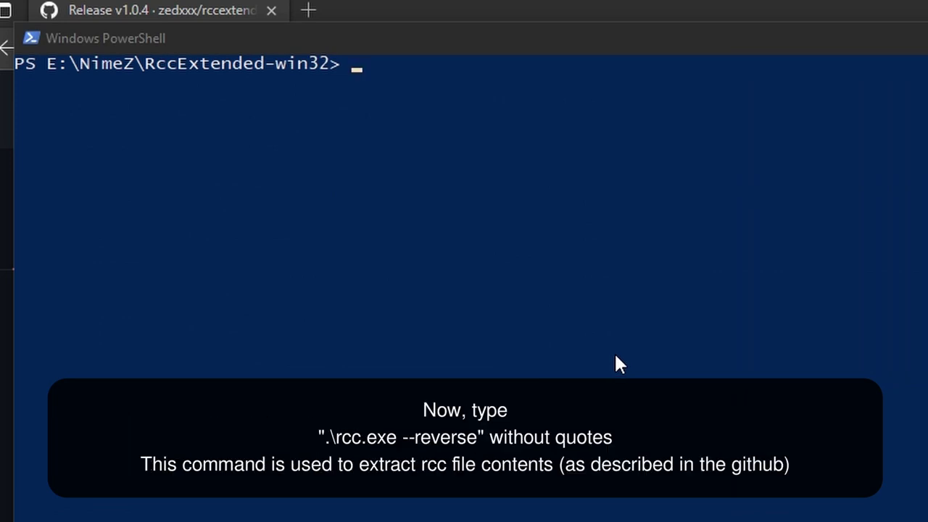
left_click(582, 255)
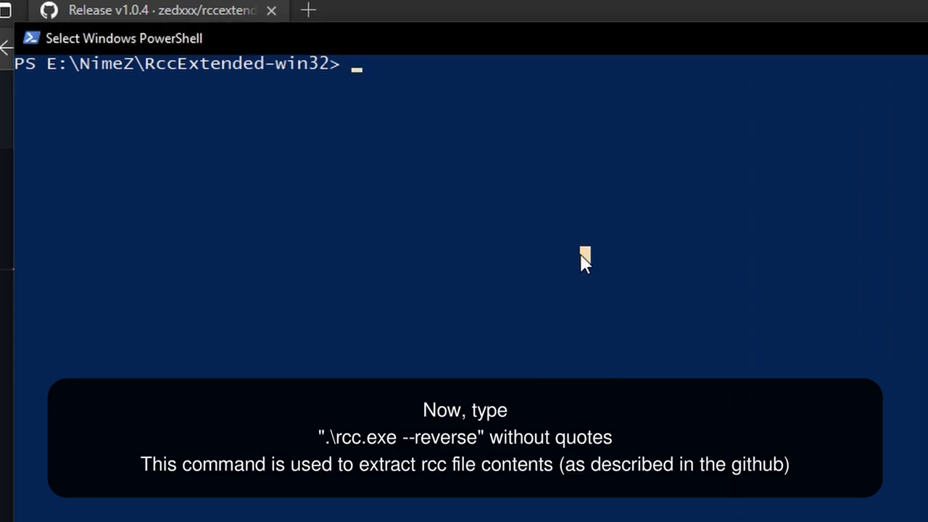
type(".\\")
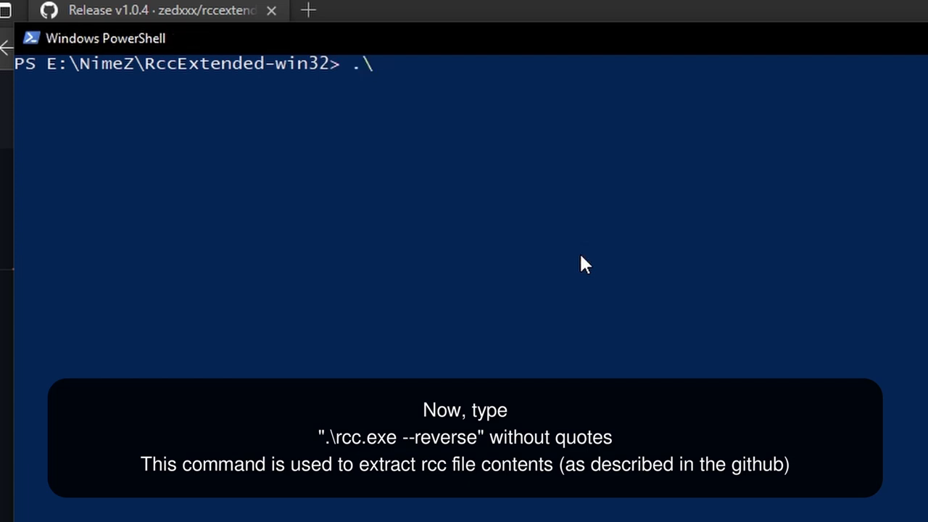
key("alt+Tab")
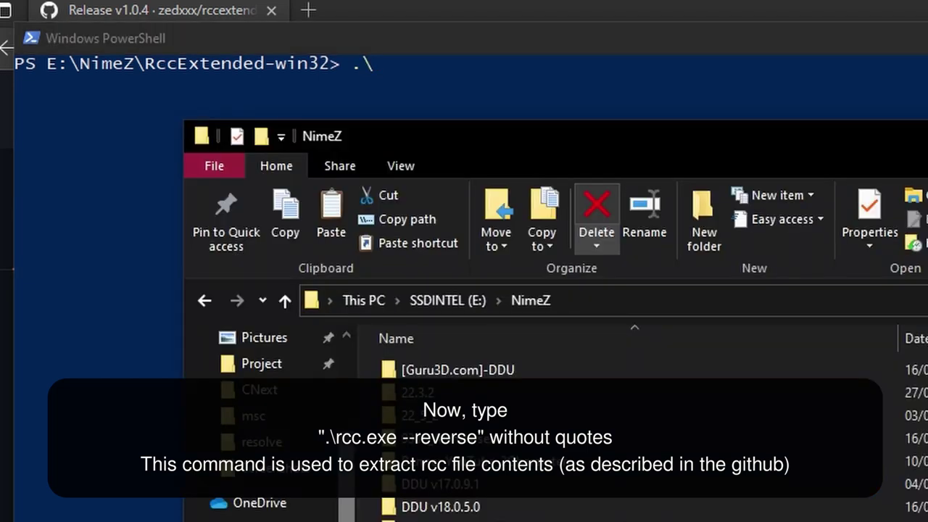
key("Return")
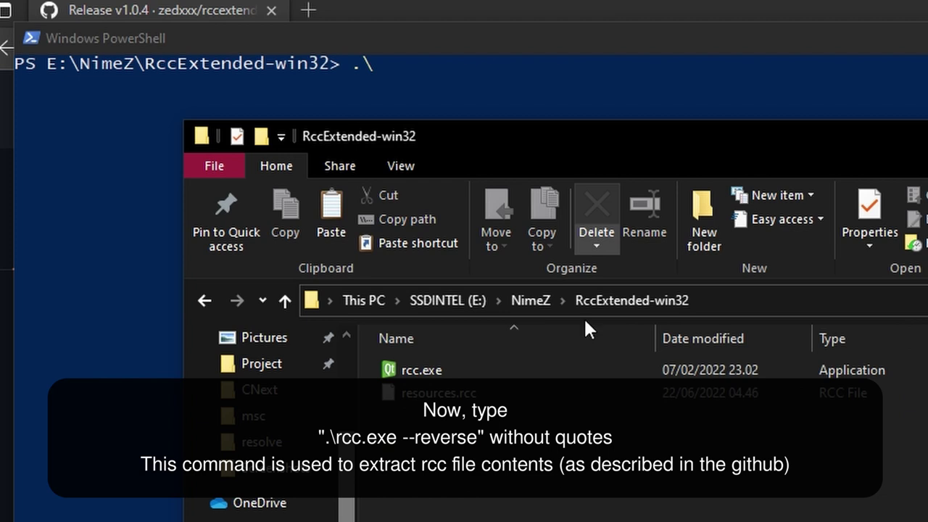
left_click(544, 42)
type(".\\rcc")
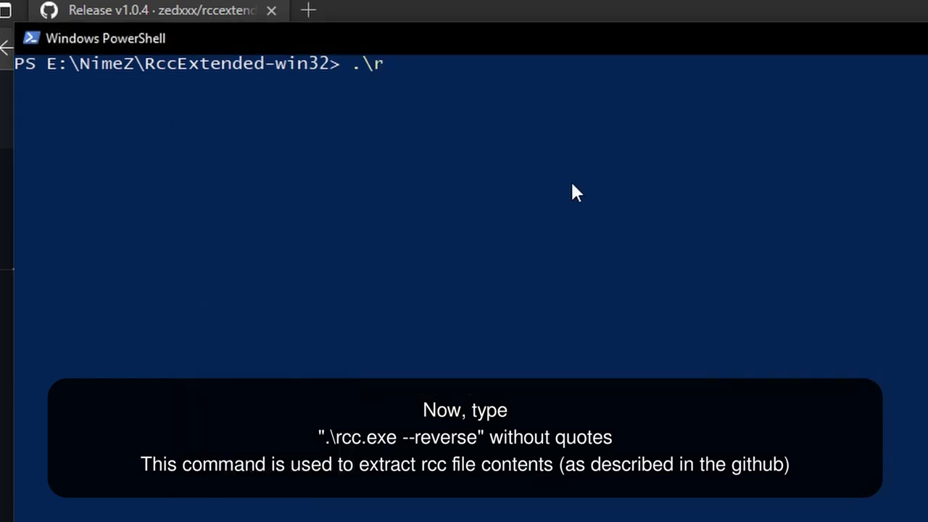
type(".exe --")
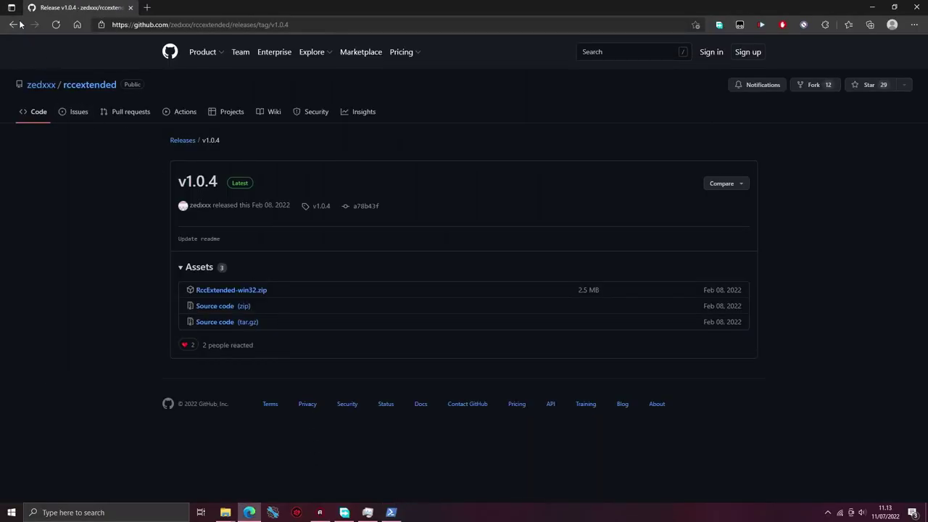
- Look up the command line switch for decompiling resources in the rccextended readme on GitHub
left_click(13, 25)
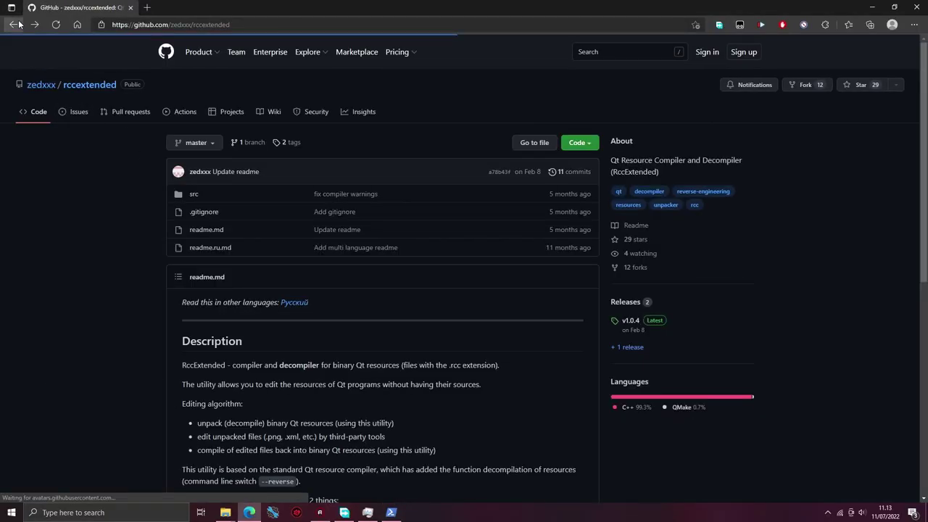
scroll(304, 428, "down", 1)
left_click_drag(293, 412, 261, 411)
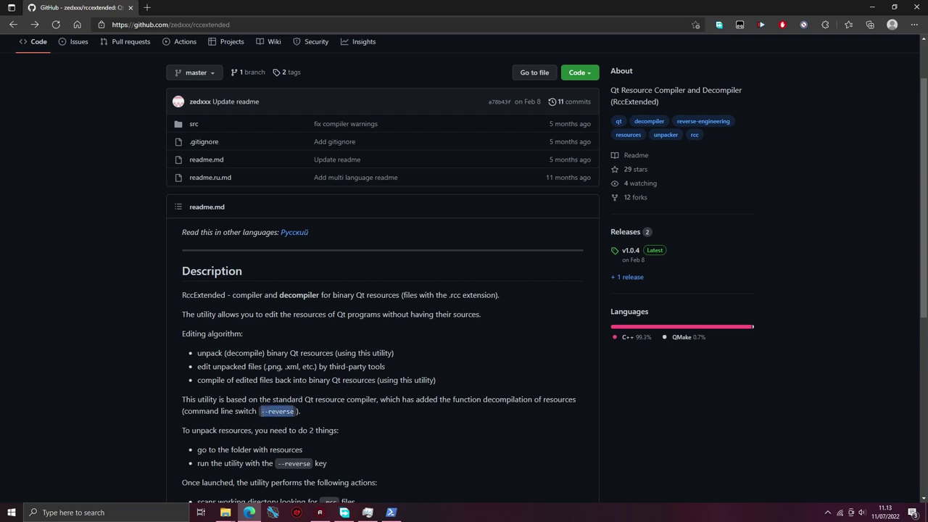
left_click(371, 423)
mouse_move(225, 513)
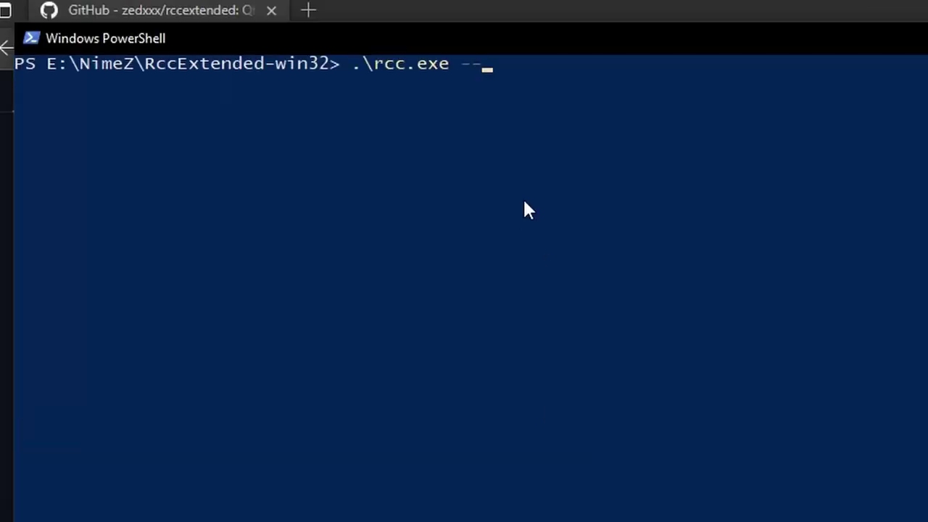
- Complete the PowerShell command as ".\rcc.exe --reverse" and run it to unpack resources.rcc
type("revers")
type("e")
key("Return")
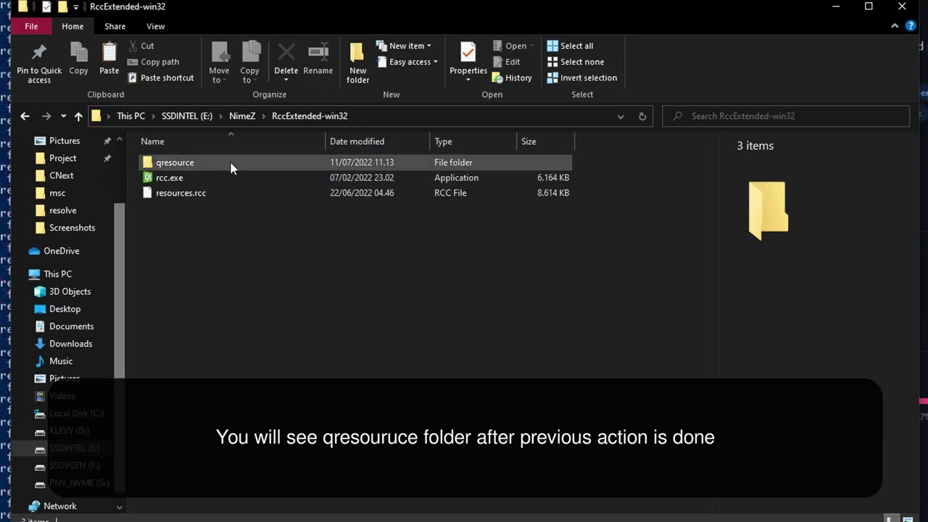
- Examine the extracted qresource folder and its rcc subfolder, then return to the RccExtended-win32 folder
double_click(206, 165)
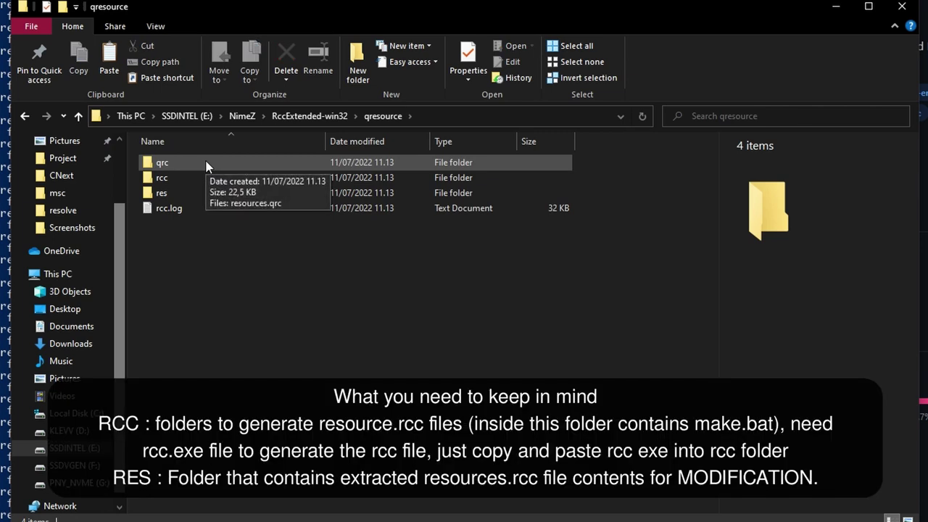
double_click(166, 183)
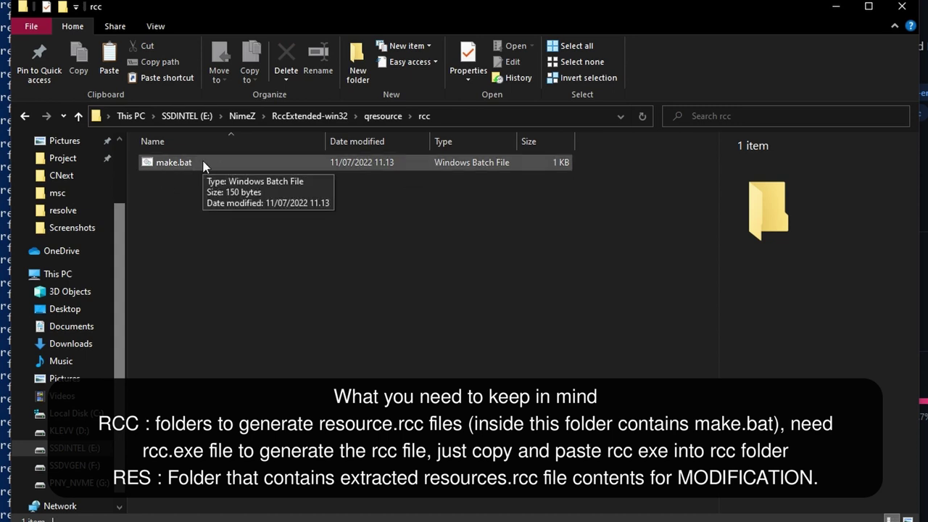
left_click(25, 118)
left_click(25, 117)
- Copy rcc.exe from RccExtended-win32 into the rcc subfolder of qresource, opening qresource in a new window
left_click(163, 178)
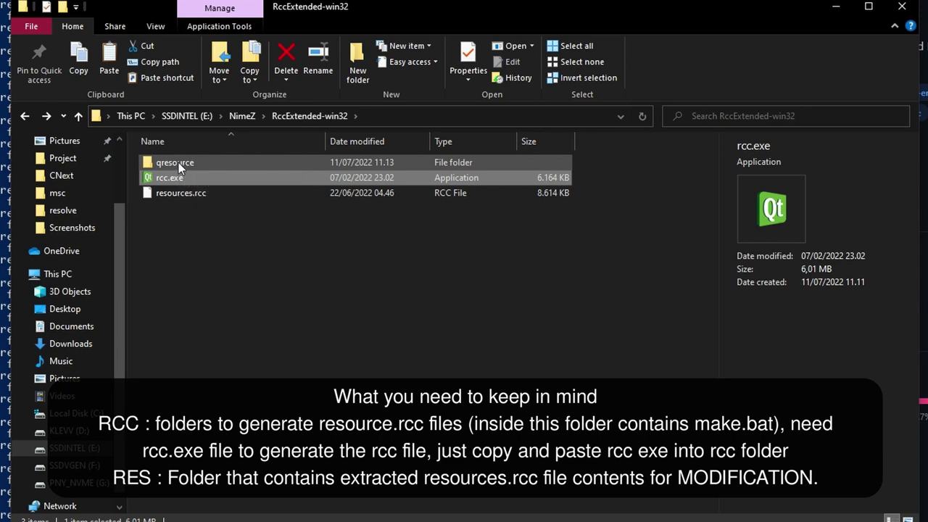
right_click(178, 165)
left_click(200, 192)
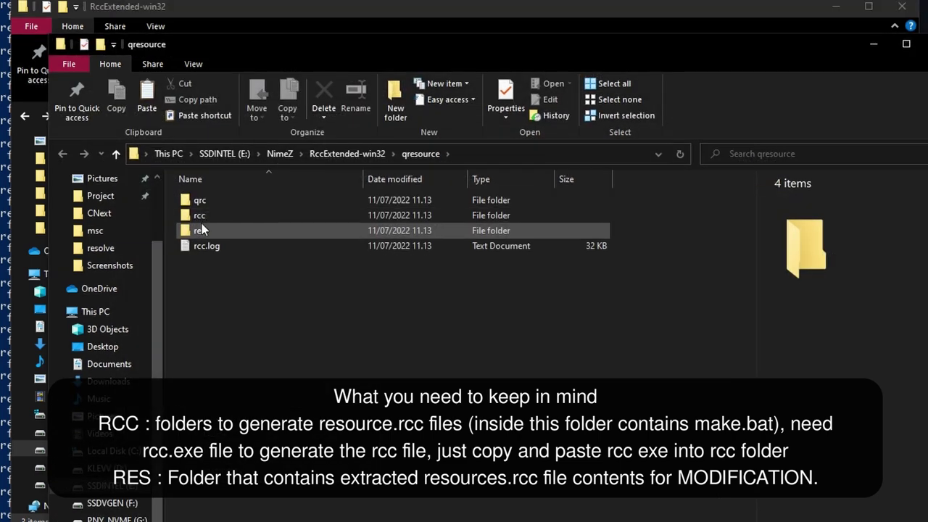
double_click(197, 216)
key("ctrl+v")
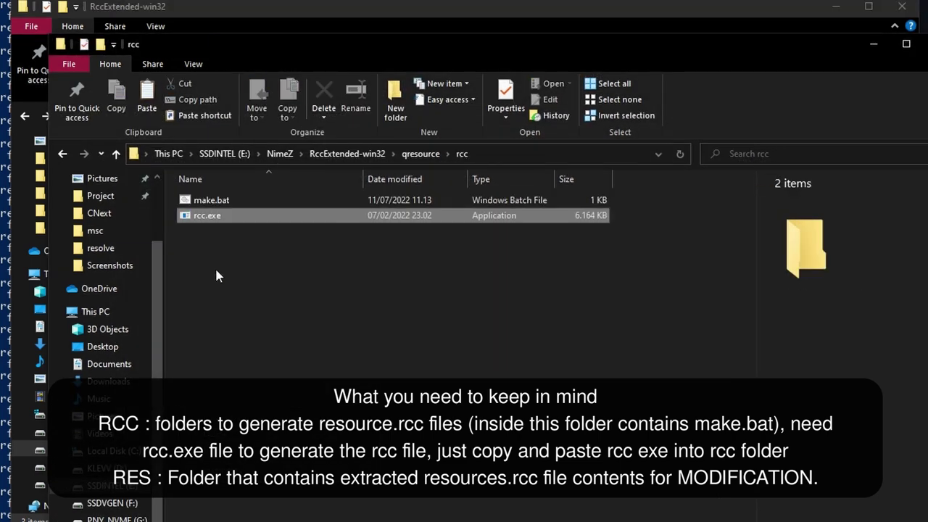
- Go back to qresource, open its res folder in a new window and move that window aside
left_click(63, 154)
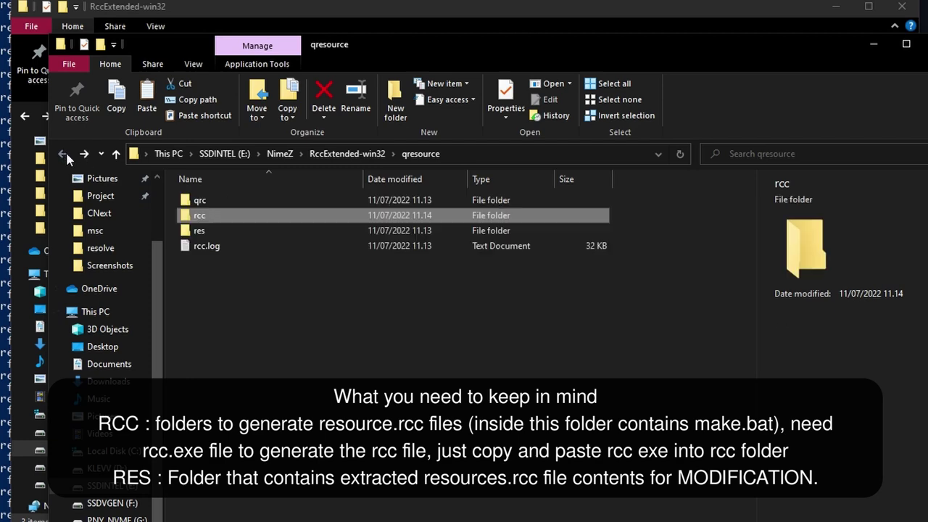
right_click(194, 232)
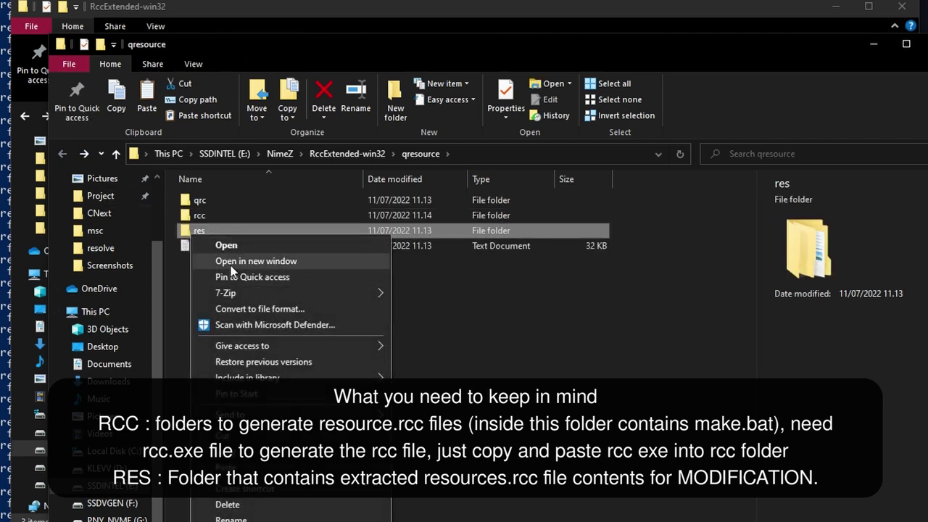
left_click(231, 265)
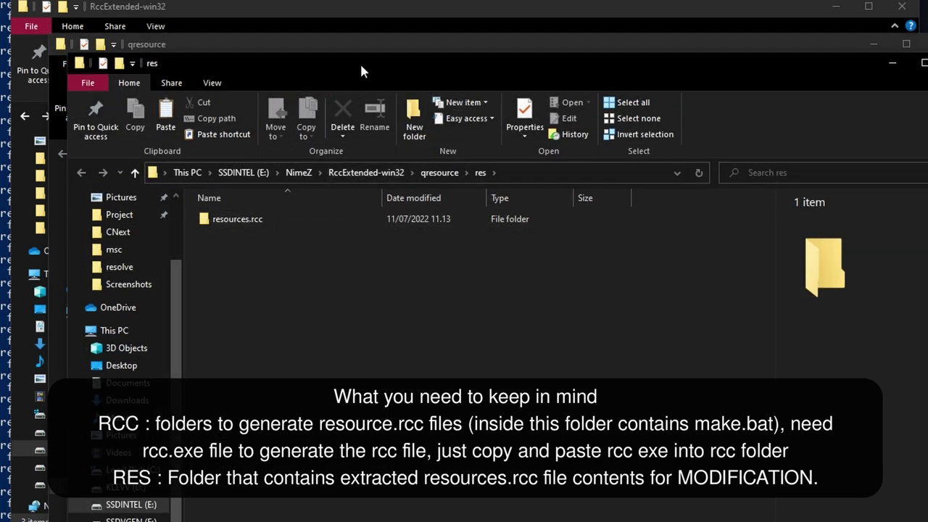
left_click_drag(333, 66, 495, 85)
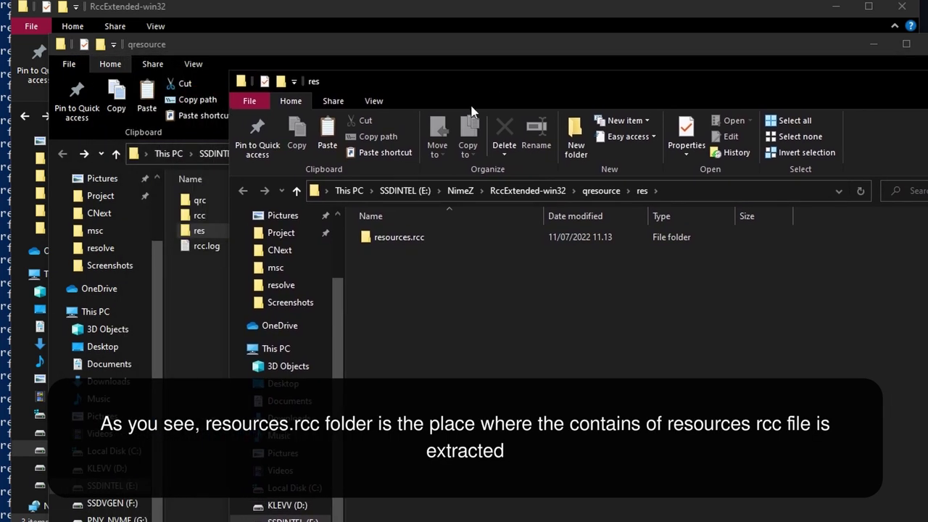
- Go to the img folder inside resources.rcc and select gameart_default.png
double_click(420, 240)
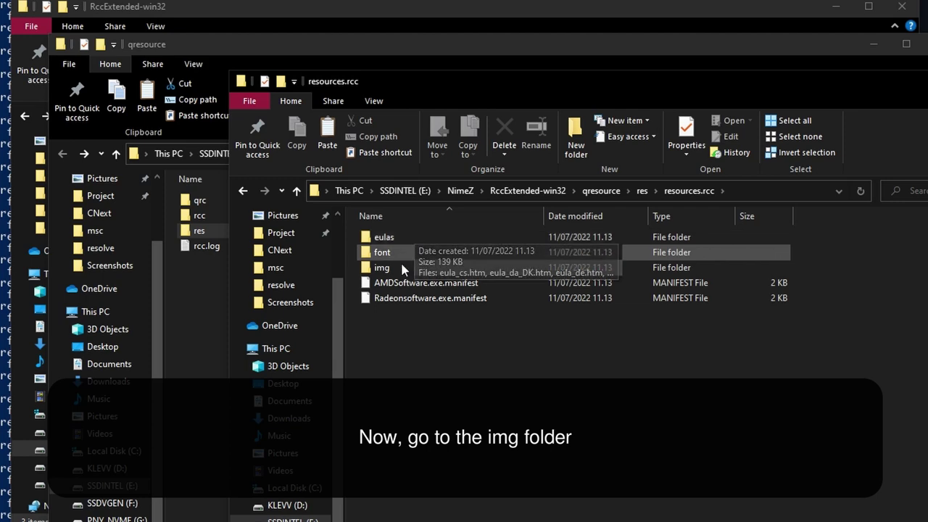
double_click(402, 268)
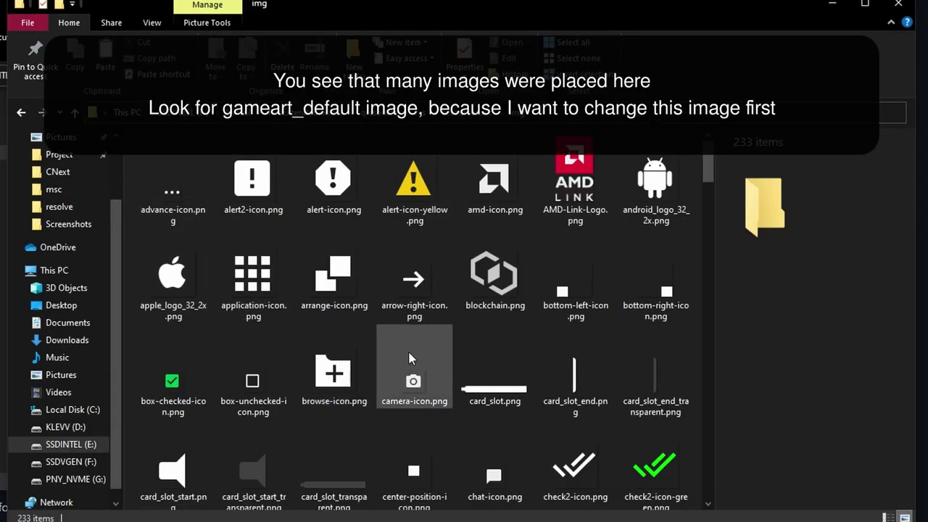
scroll(409, 354, "down", 5)
scroll(443, 353, "down", 8)
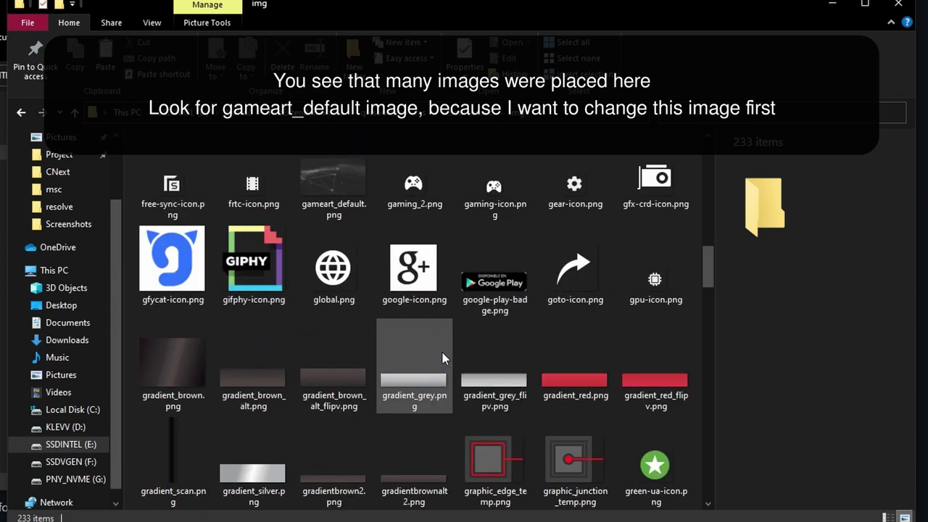
left_click(341, 196)
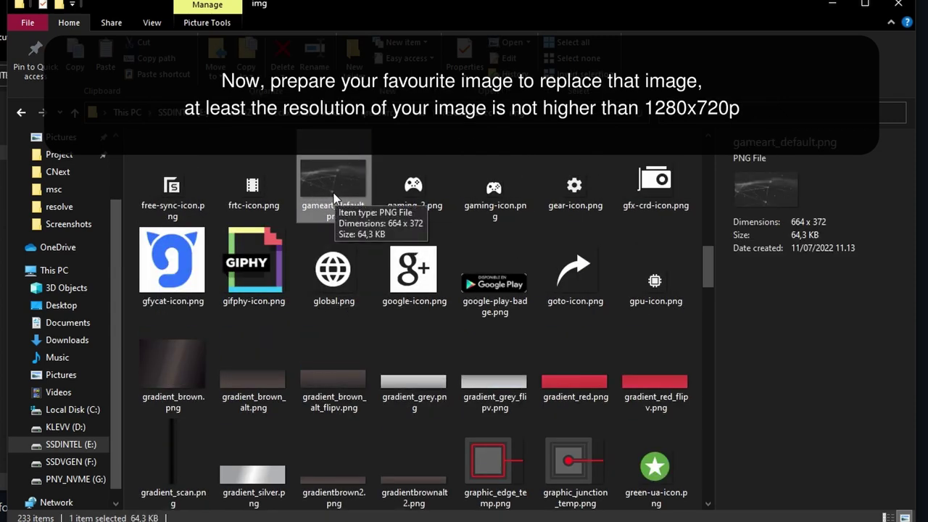
- Open the SSDINTEL (E:) drive in a new window and go to its resolve folder
right_click(89, 444)
left_click(156, 220)
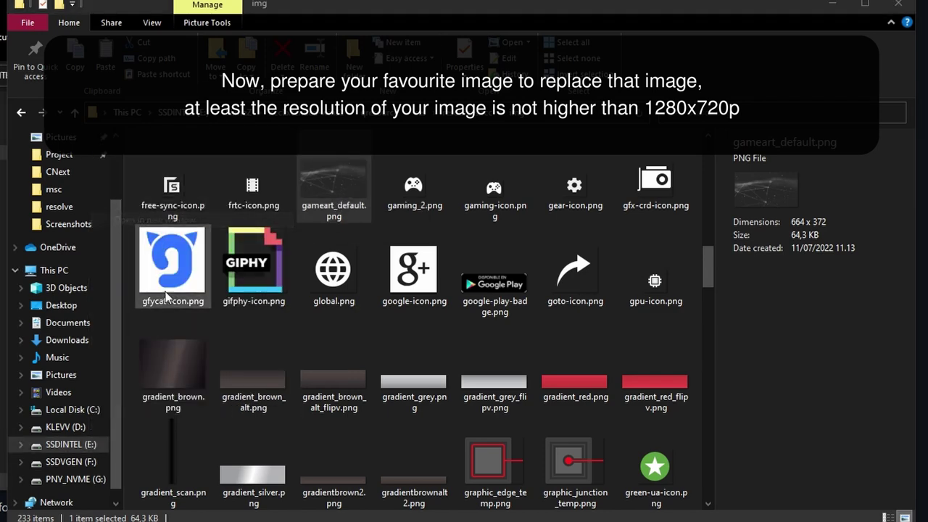
double_click(183, 422)
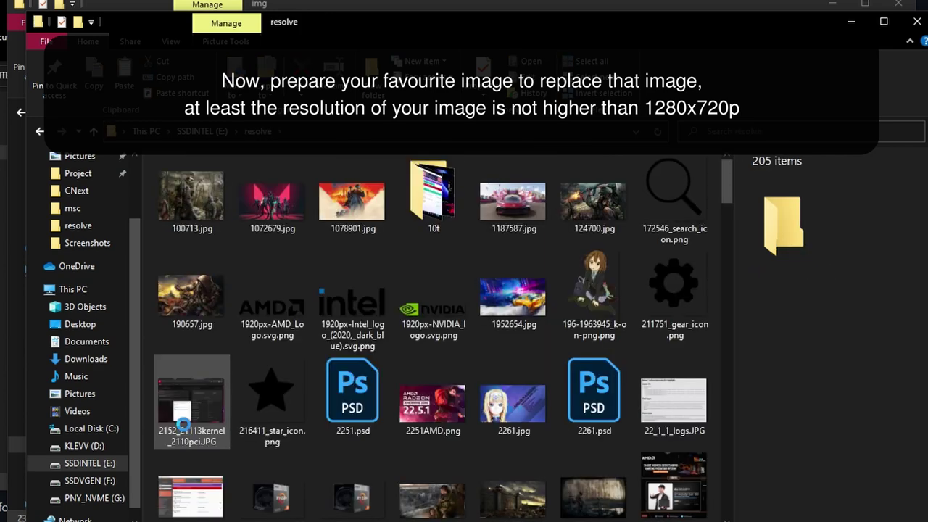
- Find and select the replacement image alice_zuberg_render_by_captainkritzz_ddliyqd-pre.png in the resolve folder
scroll(399, 337, "down", 3)
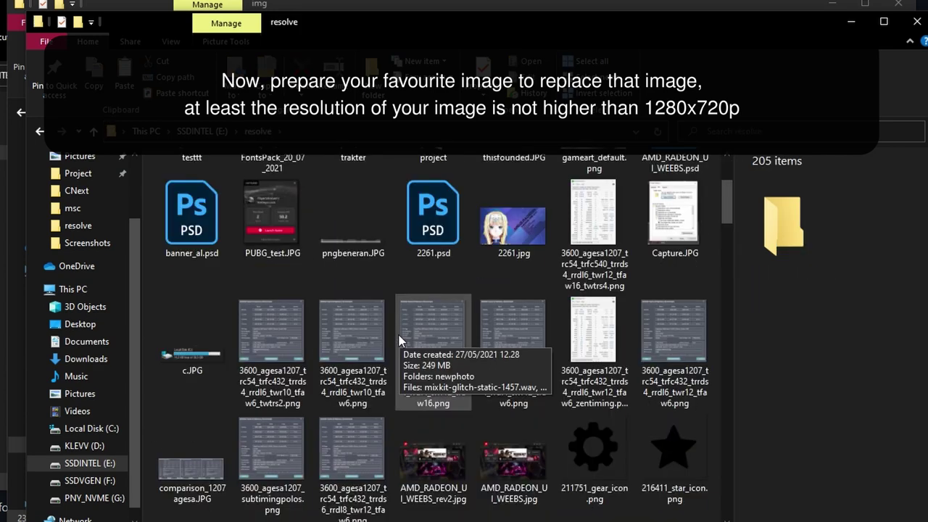
scroll(399, 338, "down", 3)
scroll(399, 337, "down", 5)
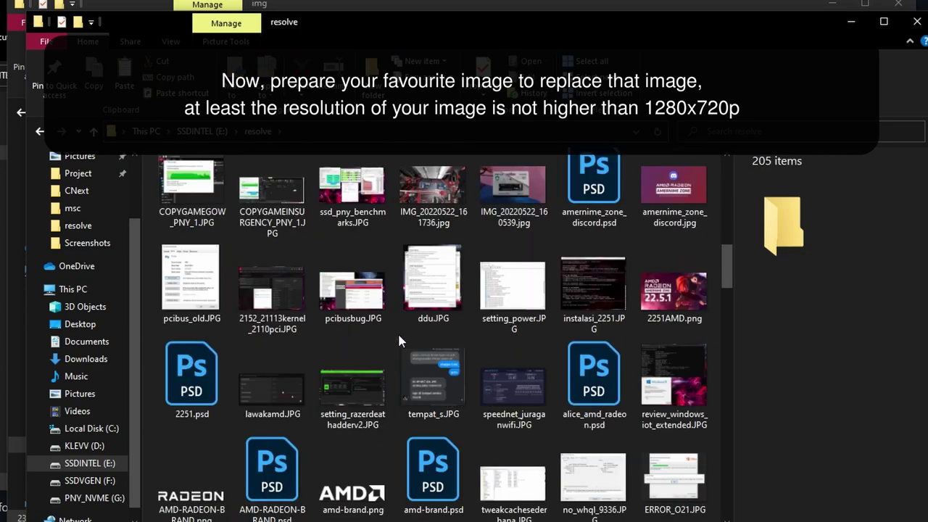
scroll(399, 333, "down", 3)
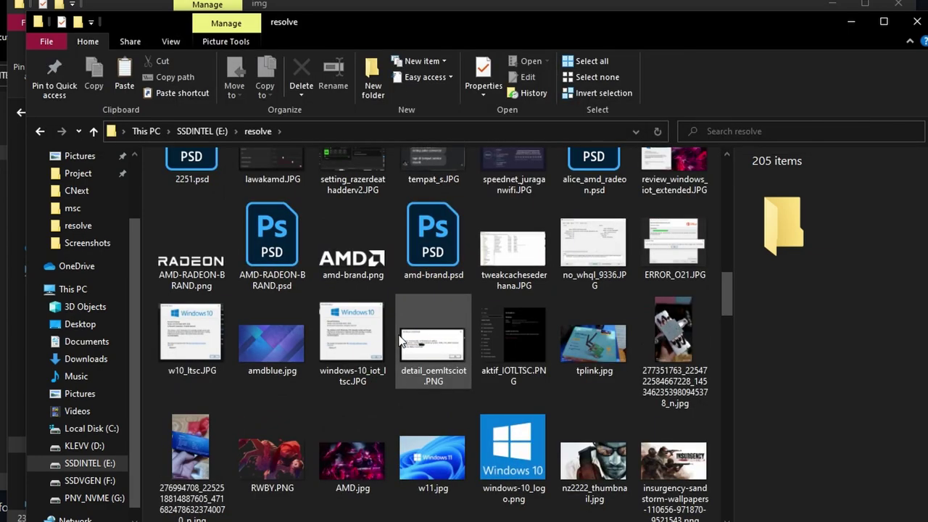
scroll(400, 335, "down", 3)
scroll(400, 335, "down", 6)
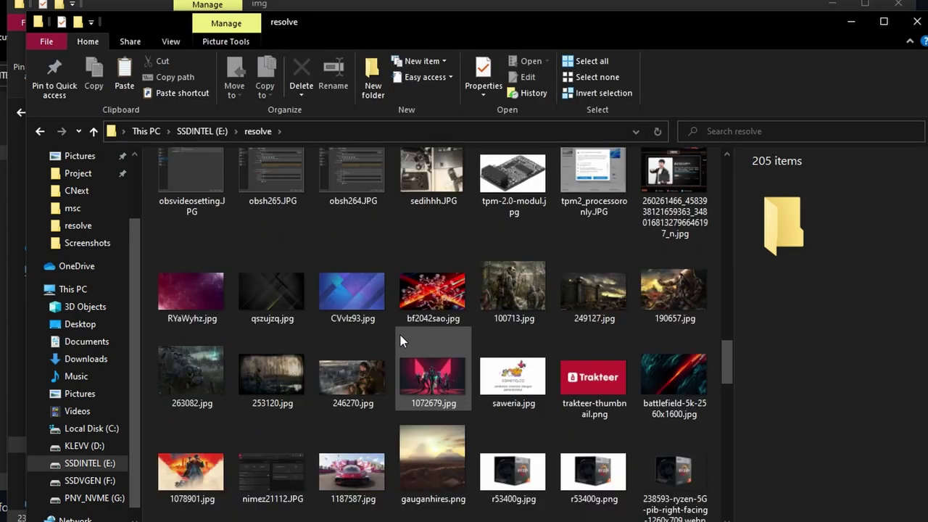
scroll(400, 335, "down", 3)
scroll(400, 335, "down", 12)
scroll(401, 338, "up", 6)
scroll(400, 332, "down", 5)
scroll(400, 332, "up", 3)
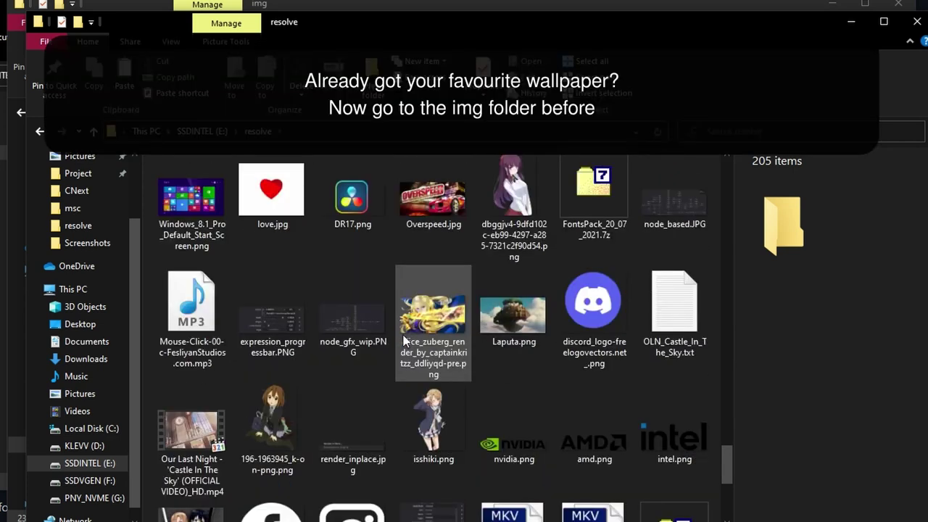
left_click(455, 311)
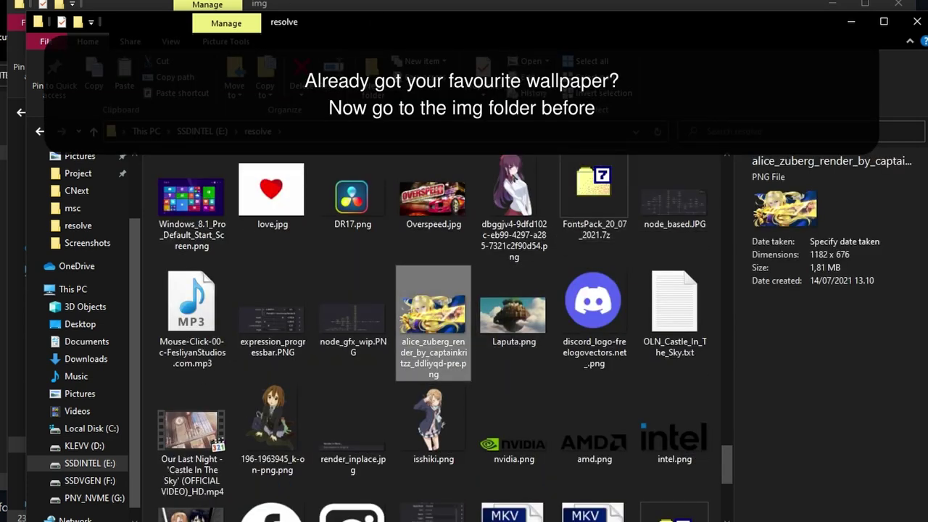
- Return to the img folder window and turn off the Read-only attribute of gameart_default.png, applying the change
key("alt+Tab")
key("alt+Tab")
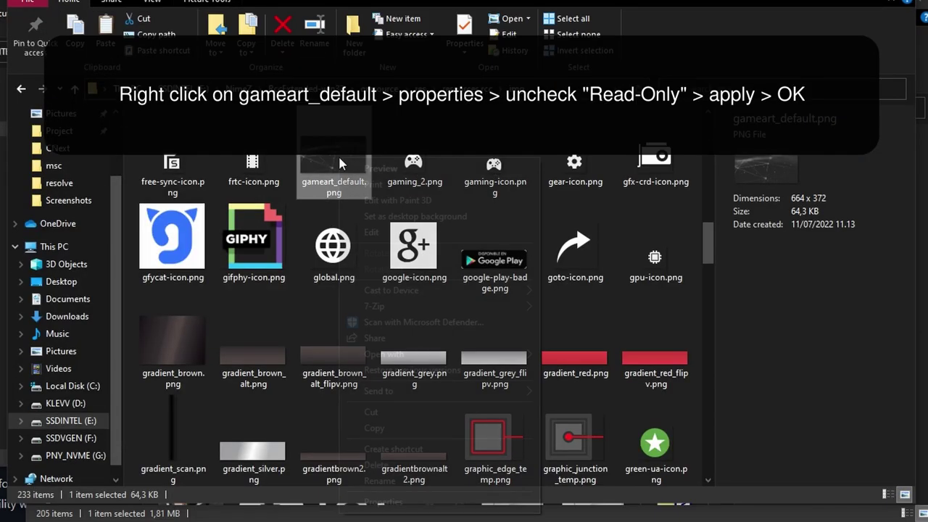
right_click(338, 180)
left_click(459, 504)
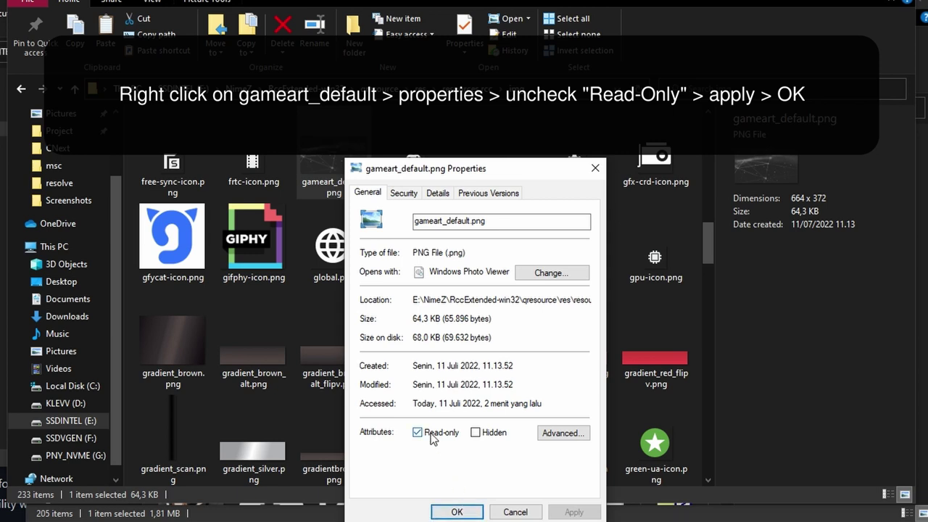
left_click(432, 437)
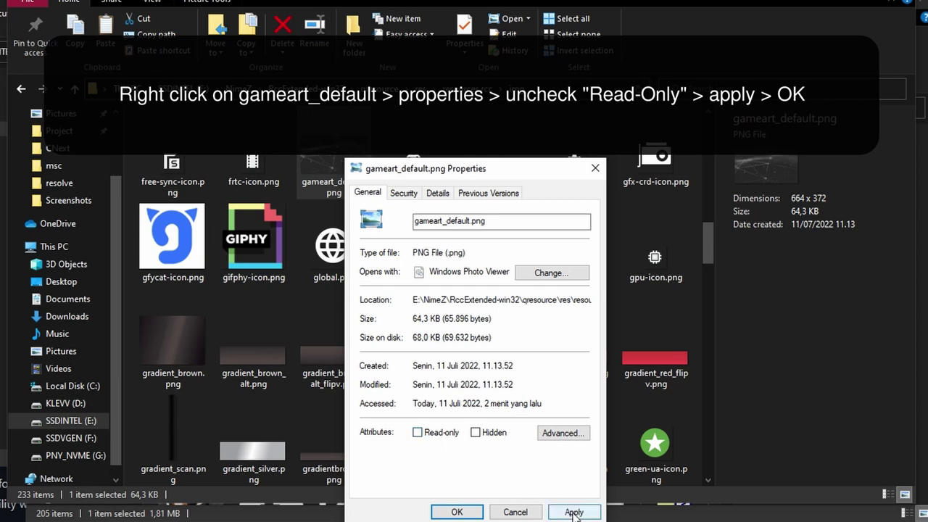
left_click(573, 513)
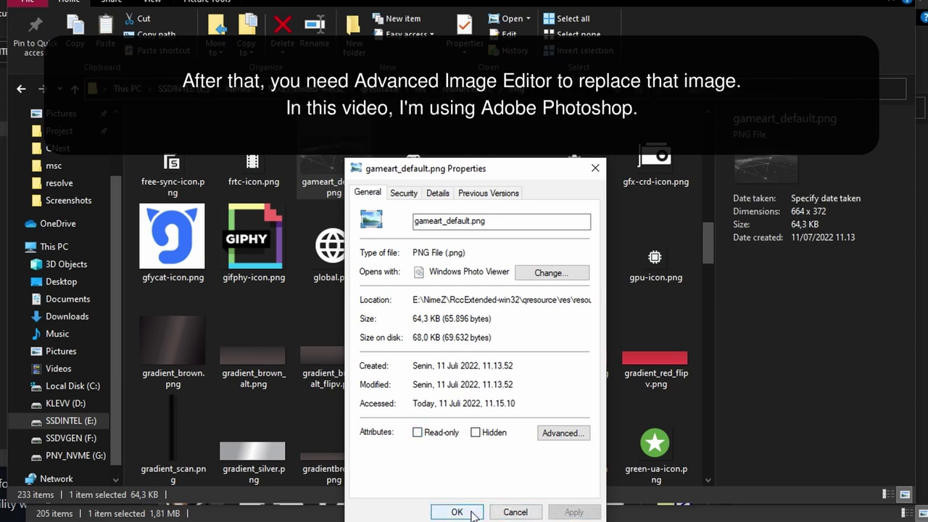
left_click(470, 509)
- Open gameart_default.png from the img folder in Adobe Photoshop 2022
right_click(338, 171)
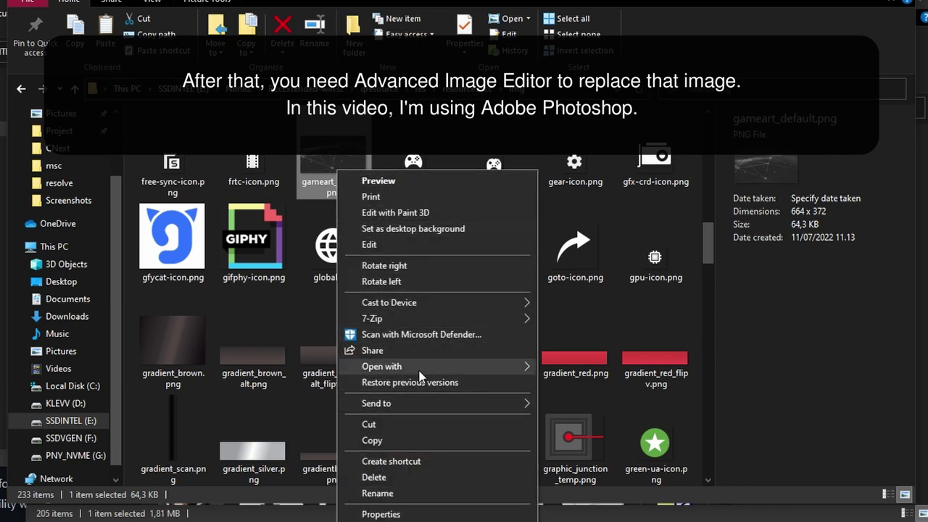
mouse_move(420, 370)
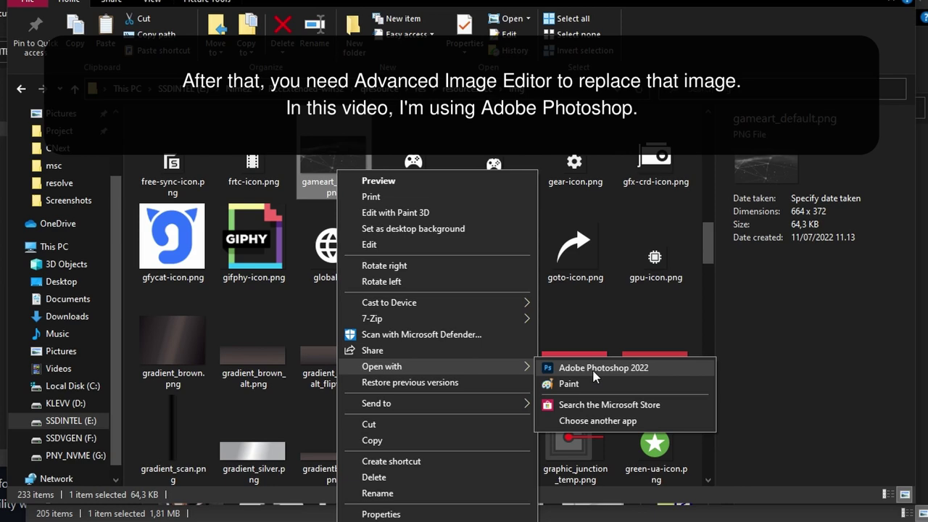
left_click(595, 370)
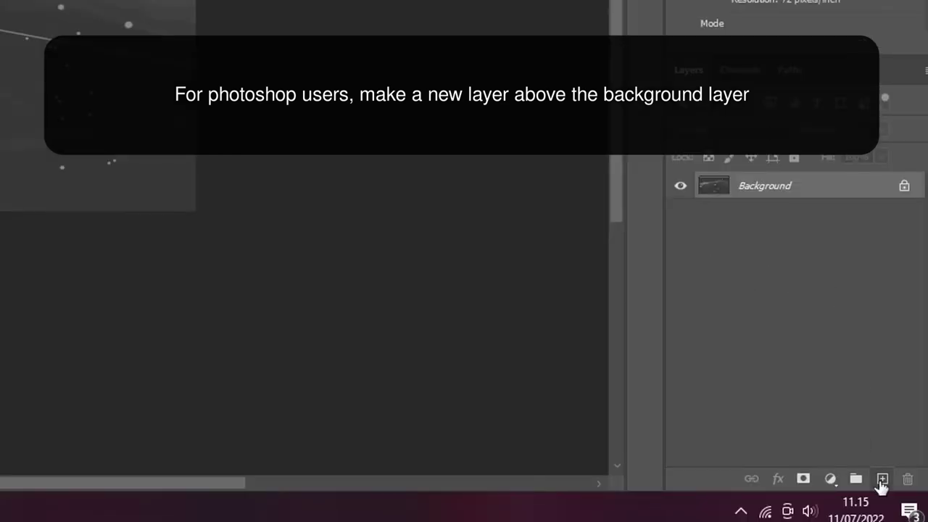
- Add a new layer above the Background and place alice_zuberg_render_by_captainkritzz_ddliyqd-pre.png from the resolve folder into it
left_click(882, 480)
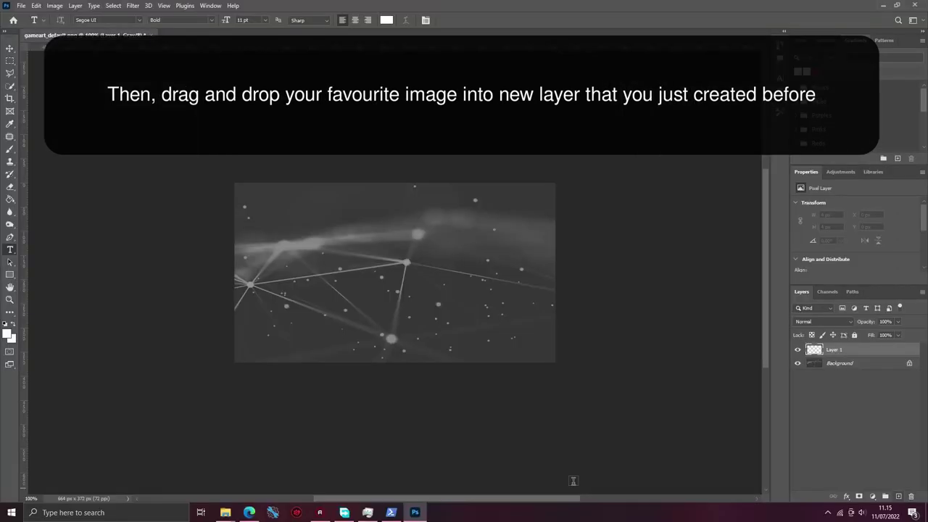
mouse_move(226, 513)
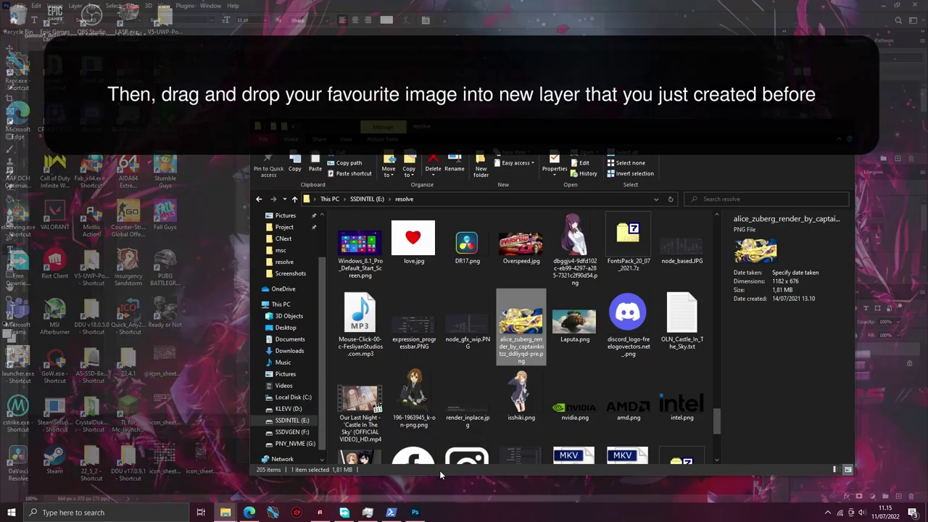
left_click(439, 470)
left_click_drag(527, 351, 361, 411)
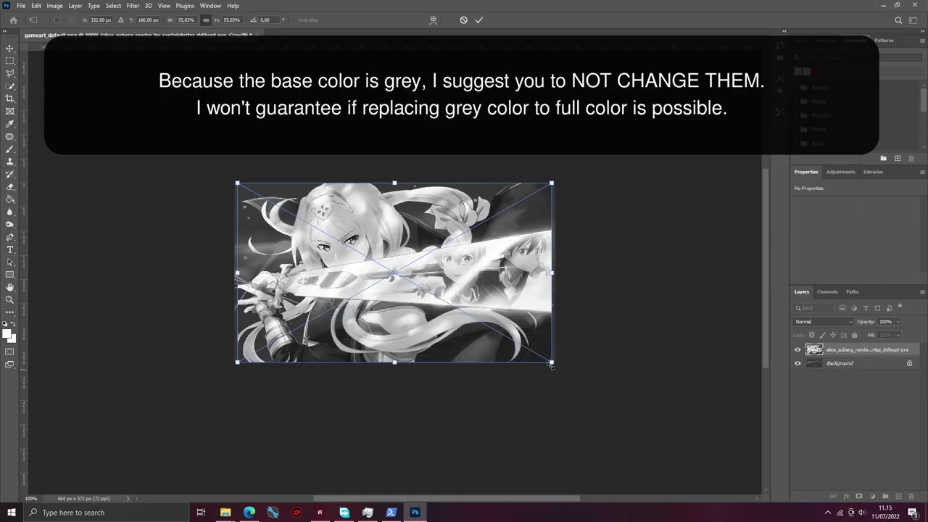
- Scale and shift the placed image to about 682 x 390 px so it covers the whole canvas, and commit the transform
left_click_drag(551, 366, 576, 355)
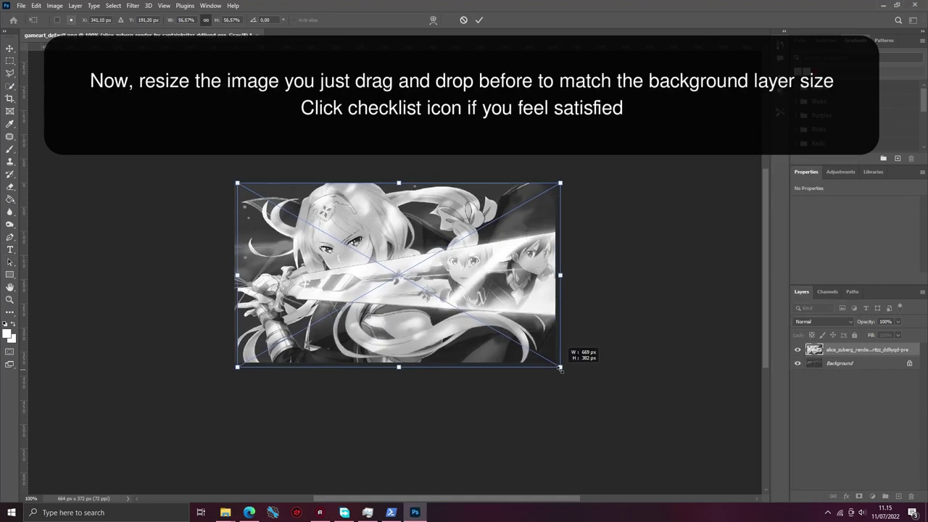
left_click_drag(511, 347, 517, 346)
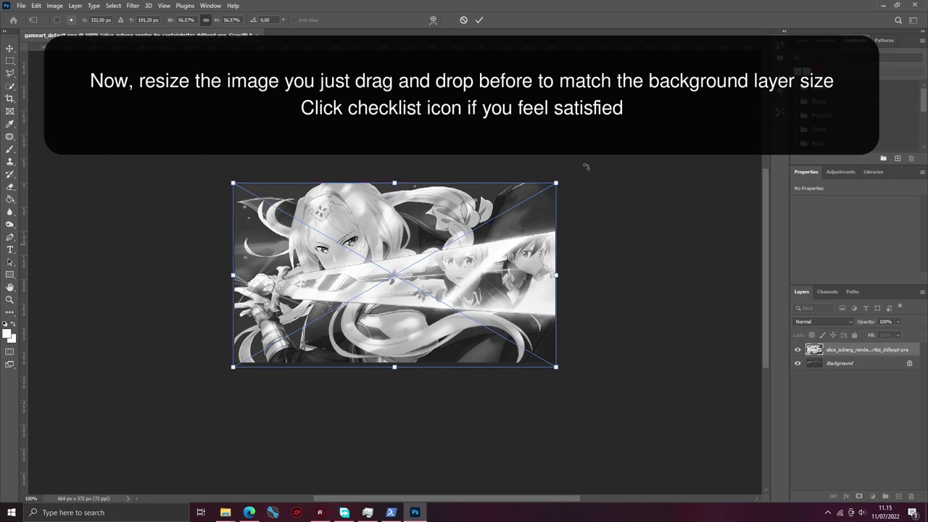
left_click_drag(555, 183, 558, 182)
left_click_drag(532, 218, 536, 219)
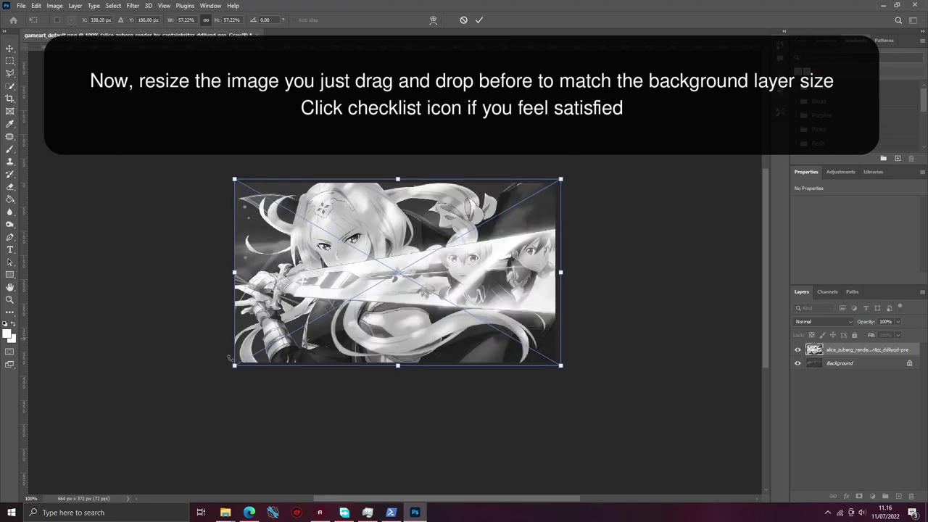
left_click_drag(233, 368, 230, 367)
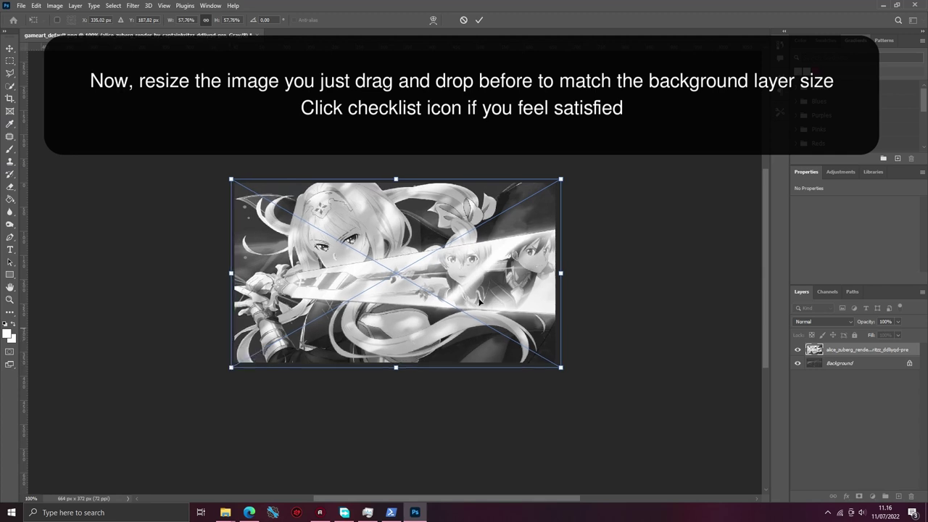
left_click(478, 19)
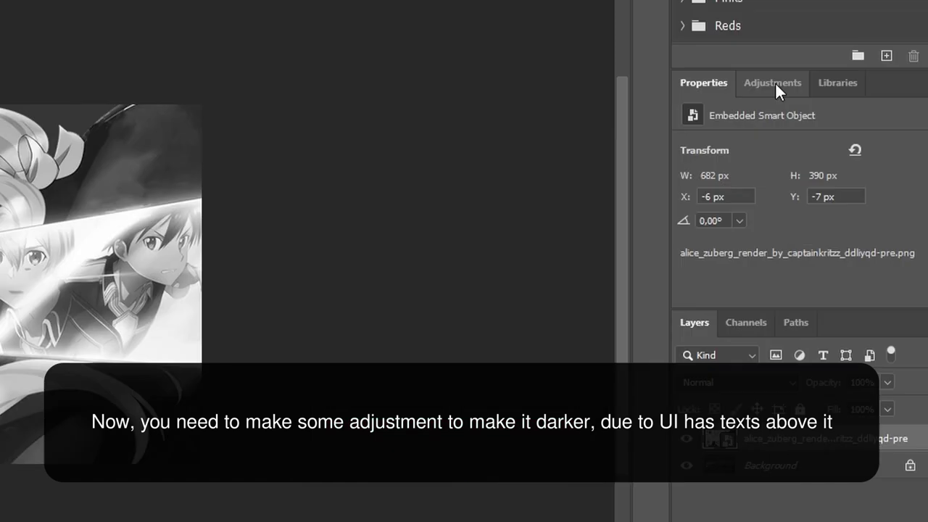
- Darken the picture with a Brightness/Contrast adjustment layer, setting brightness to -100 and raising the contrast slightly
left_click(842, 171)
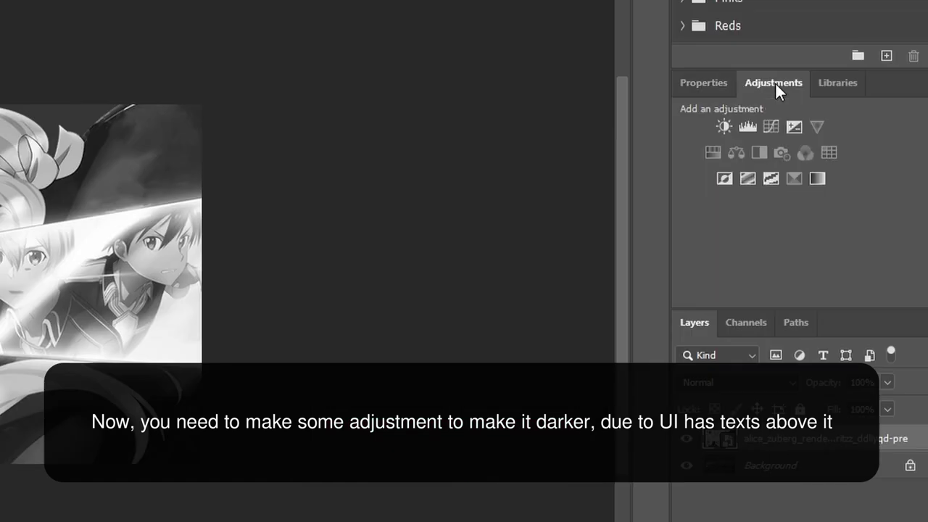
left_click(724, 132)
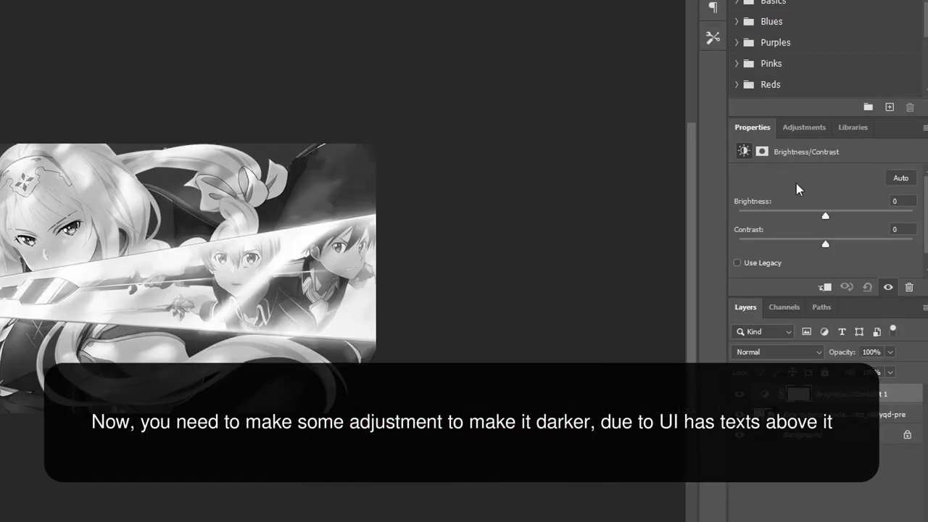
left_click_drag(824, 215, 767, 218)
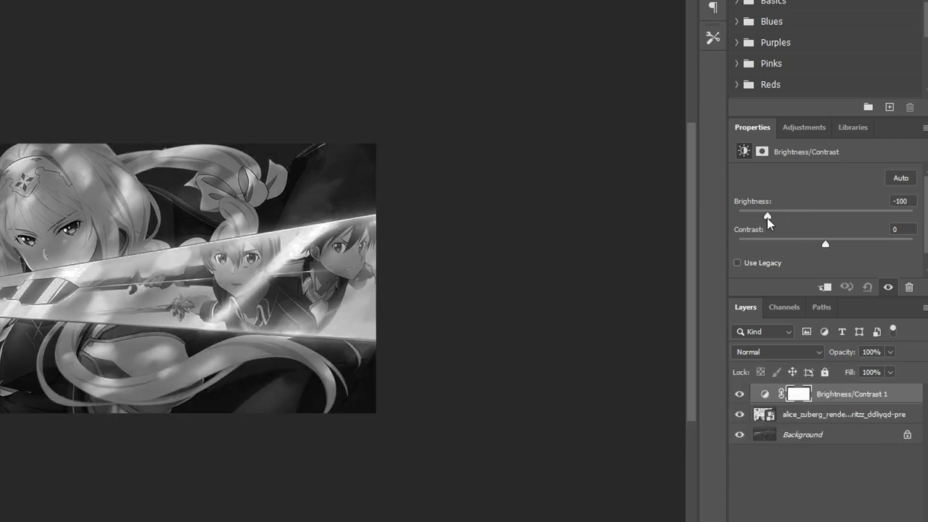
mouse_move(835, 246)
left_mouse_down()
mouse_move(763, 244)
mouse_move(848, 247)
left_mouse_up()
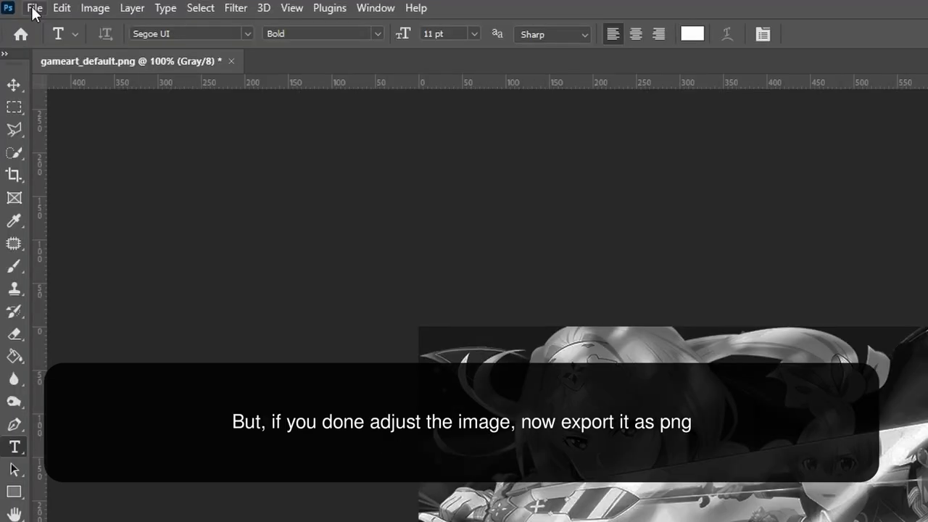
- Start a quick PNG export and point its destination to E:\NimeZ\RccExtended-win32\qresource\res\resources.rcc\img, copying the path from the img folder window
left_click(34, 9)
mouse_move(66, 285)
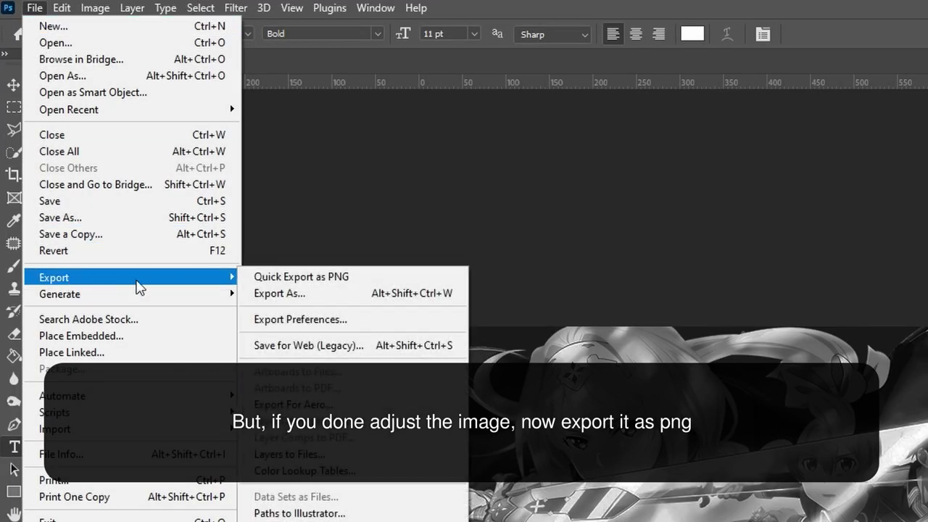
left_click(286, 277)
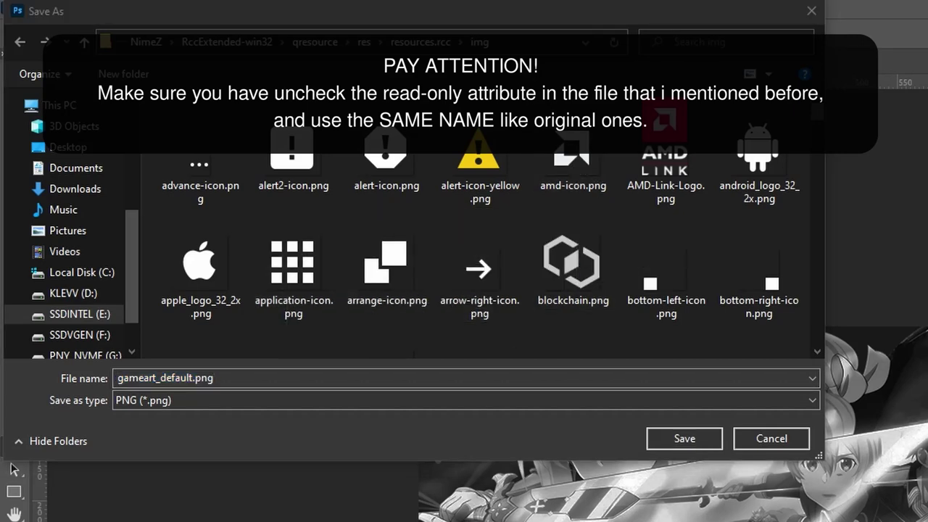
key("alt+Tab")
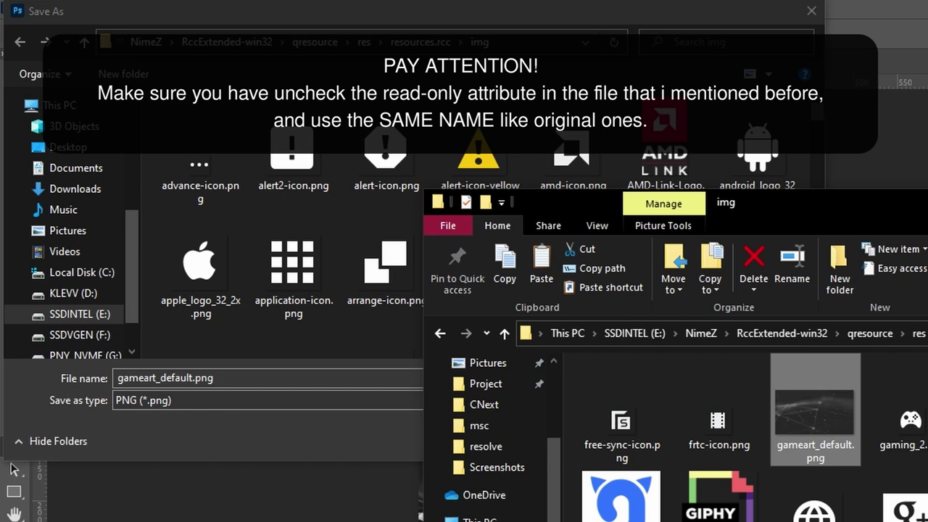
left_click(684, 334)
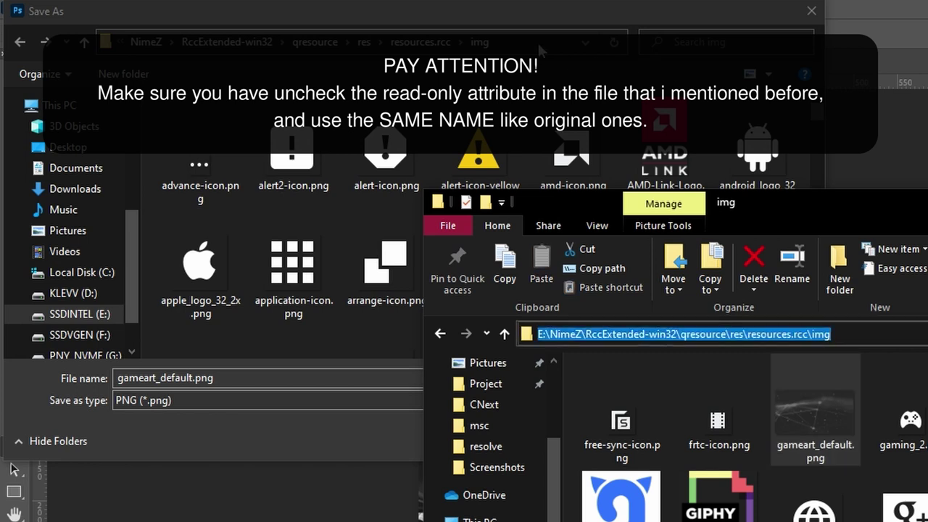
key("alt+Tab")
left_click(551, 44)
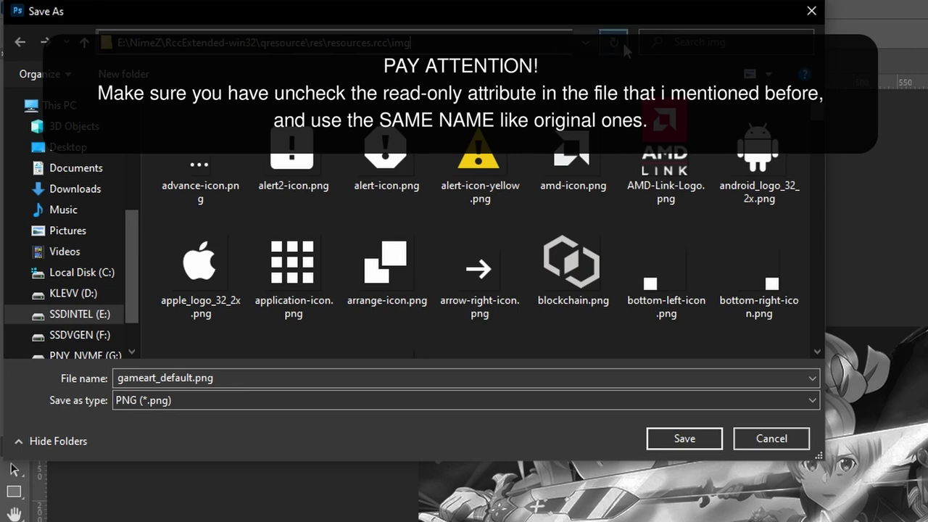
key("Tab")
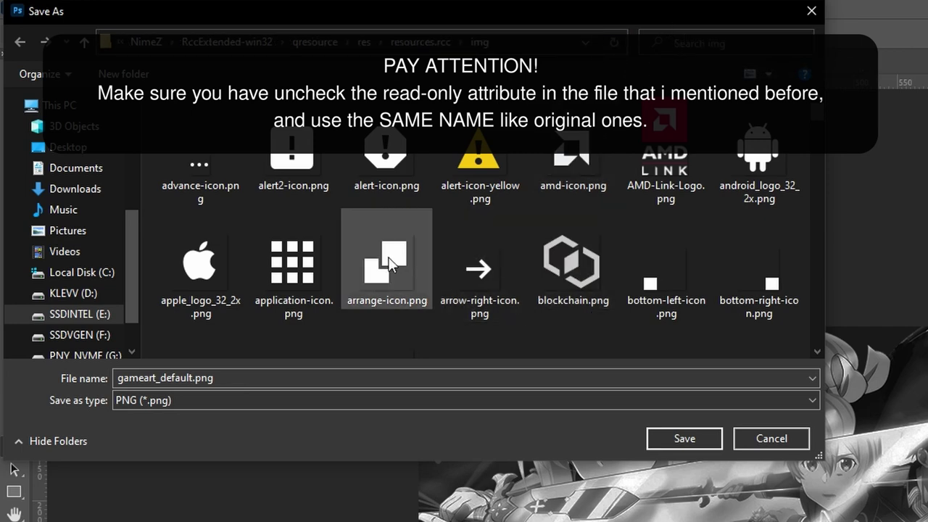
- Save the export over the existing gameart_default.png in the img folder, agreeing to replace it
scroll(396, 232, "down", 5)
scroll(398, 243, "down", 6)
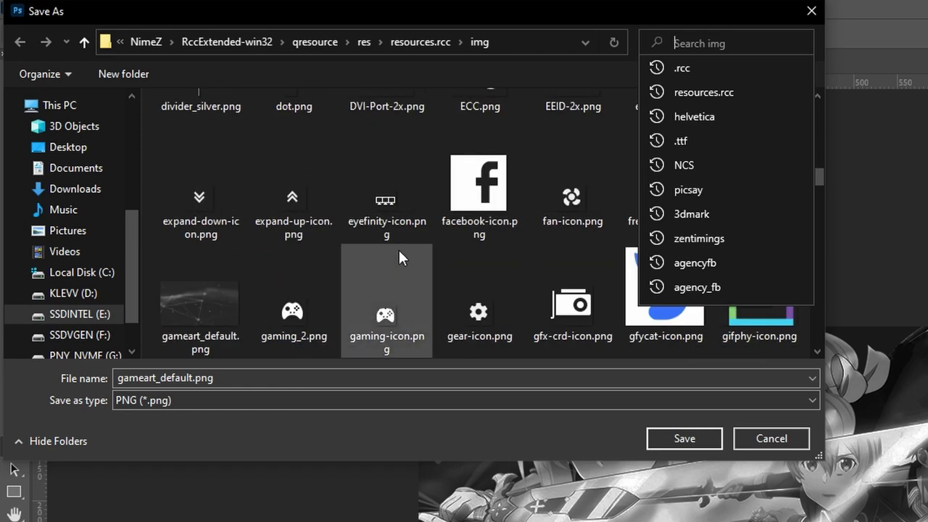
left_click(219, 311)
left_click(694, 444)
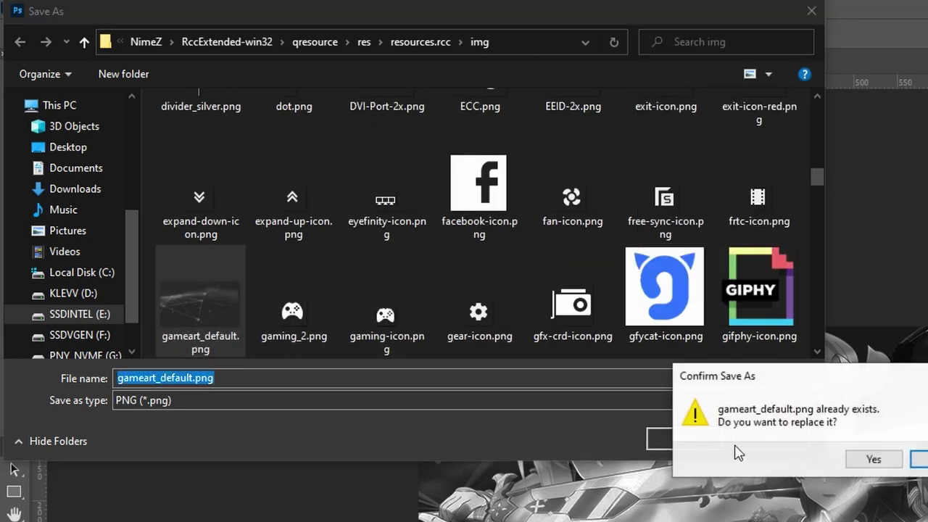
left_click(874, 460)
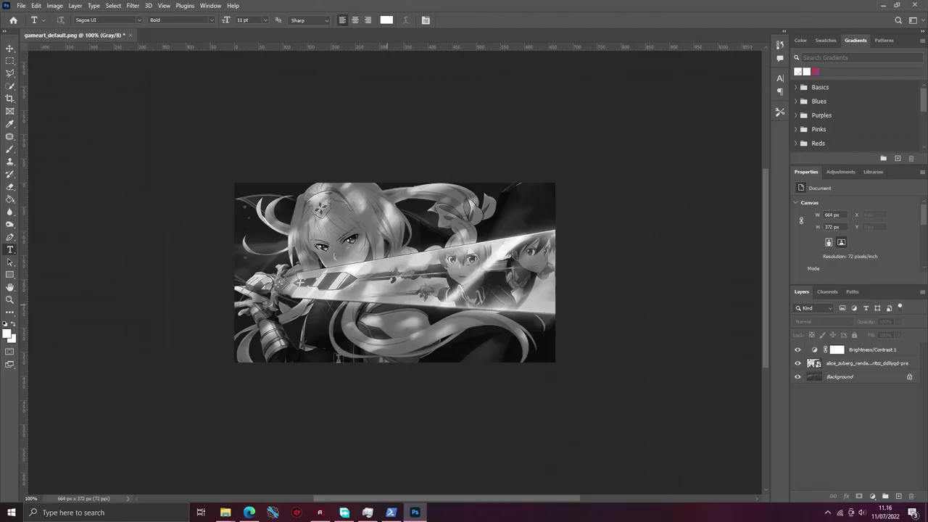
- Switch to the img folder window and turn the Read-only attribute of gameart_default.png back on, applying the change
mouse_move(225, 513)
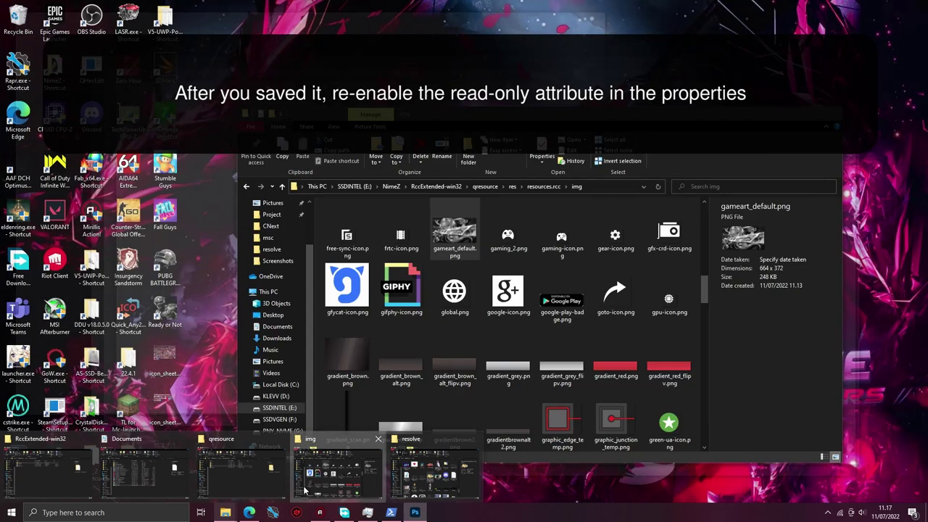
left_click(337, 470)
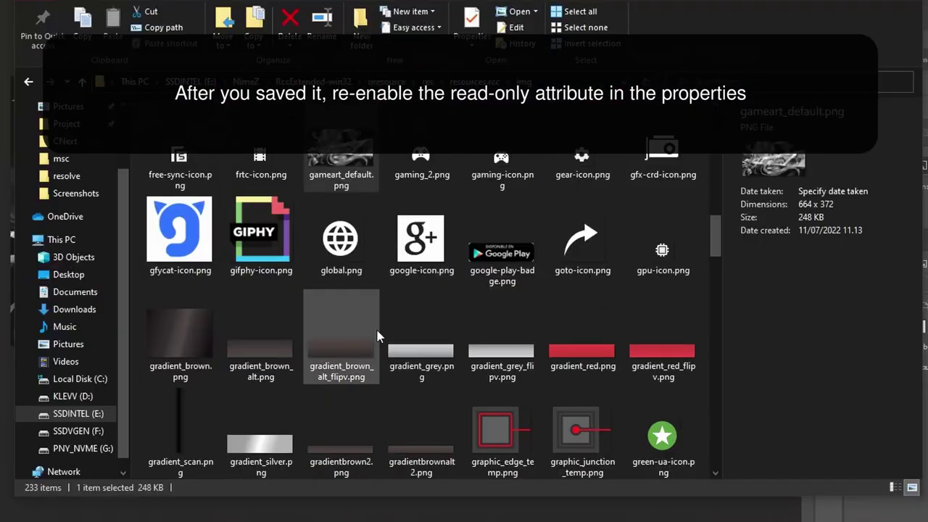
right_click(337, 167)
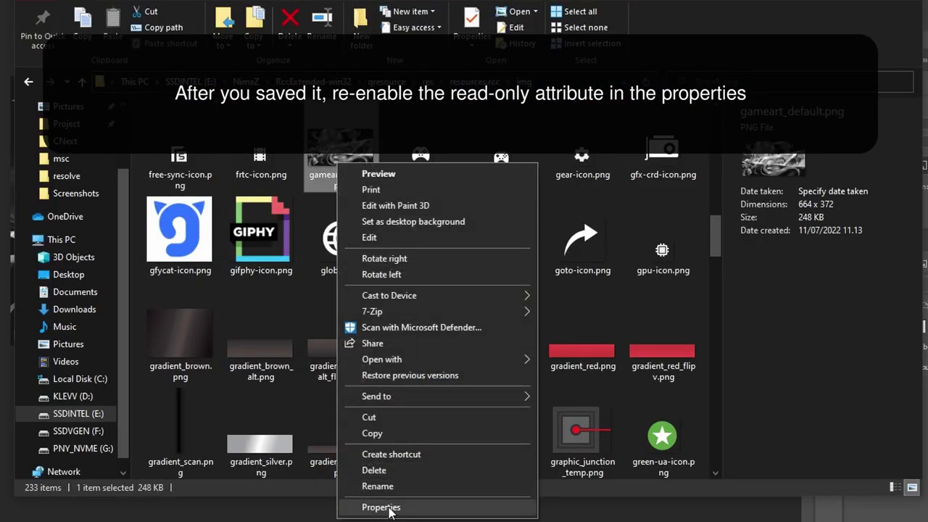
left_click(388, 505)
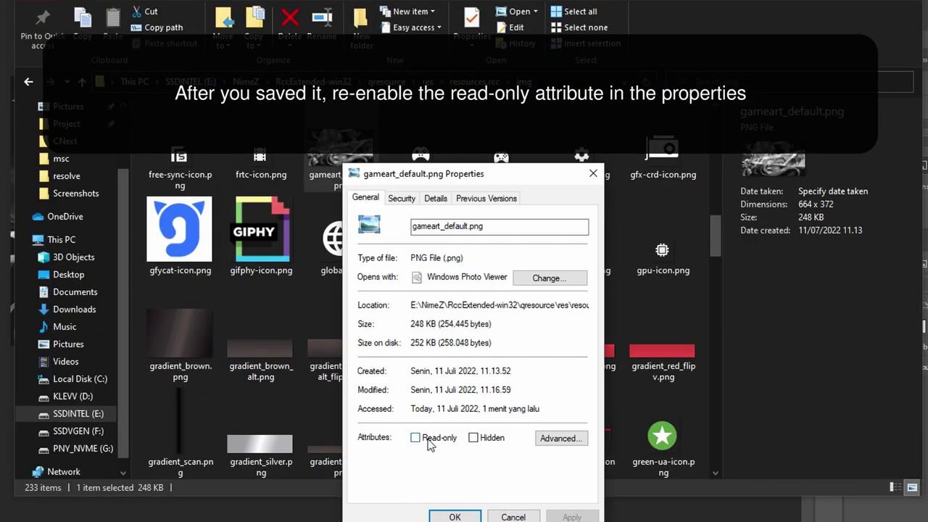
left_click(429, 441)
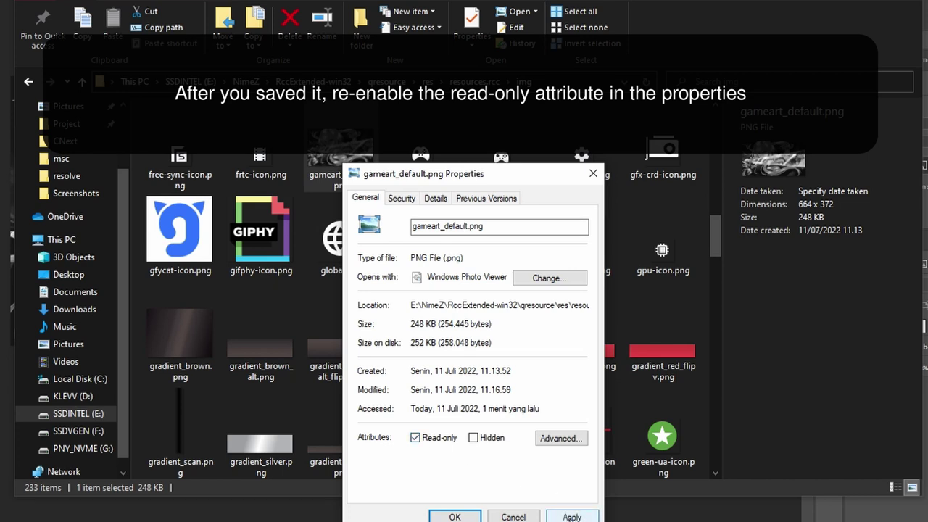
left_click(572, 517)
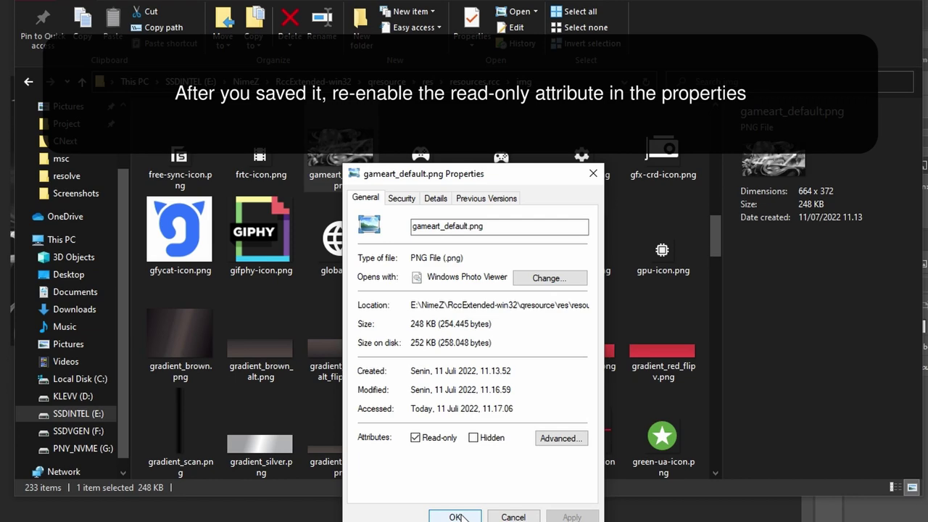
left_click(457, 515)
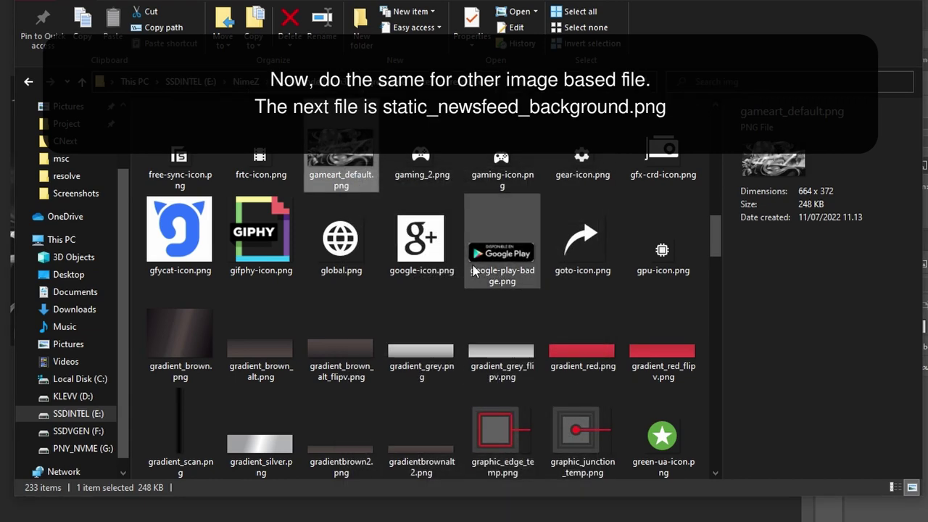
- Find static_newsfeed_background.png in the img folder and open it with Adobe Photoshop 2022
scroll(472, 270, "down", 2)
scroll(473, 270, "down", 10)
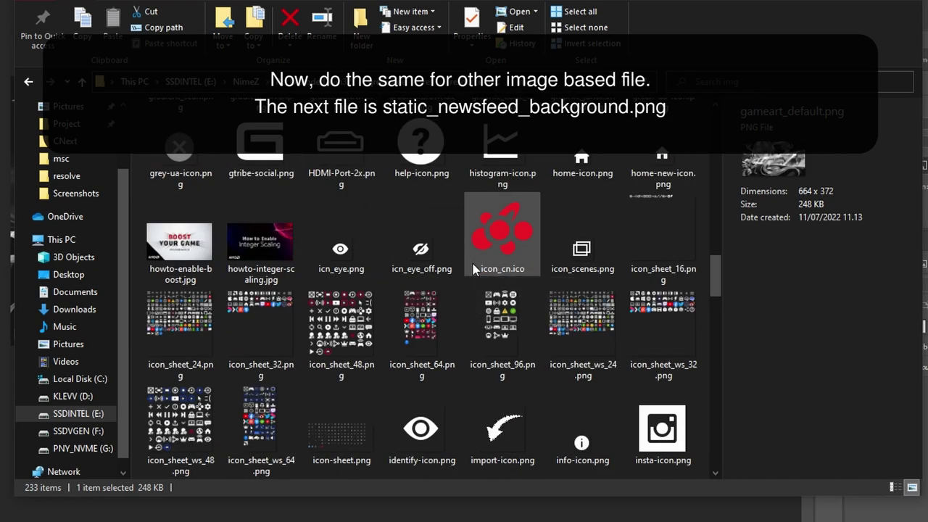
scroll(472, 269, "down", 6)
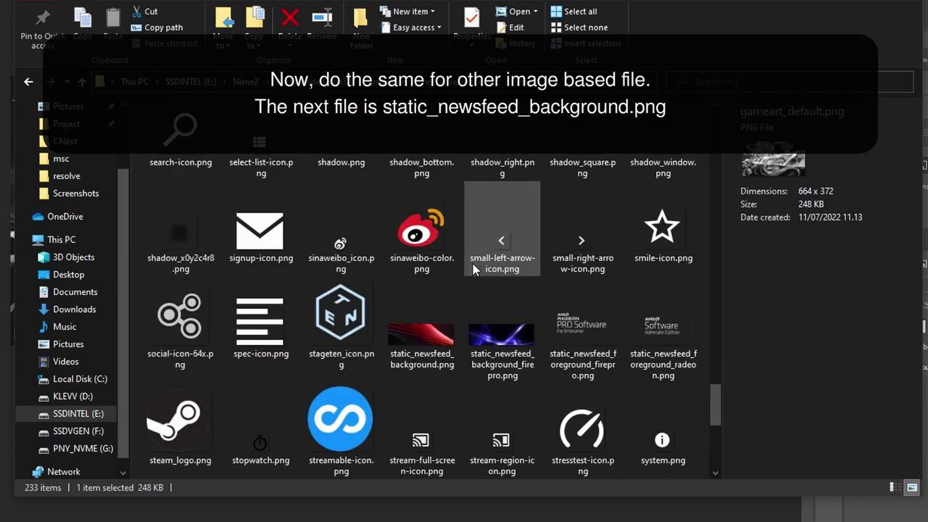
right_click(415, 346)
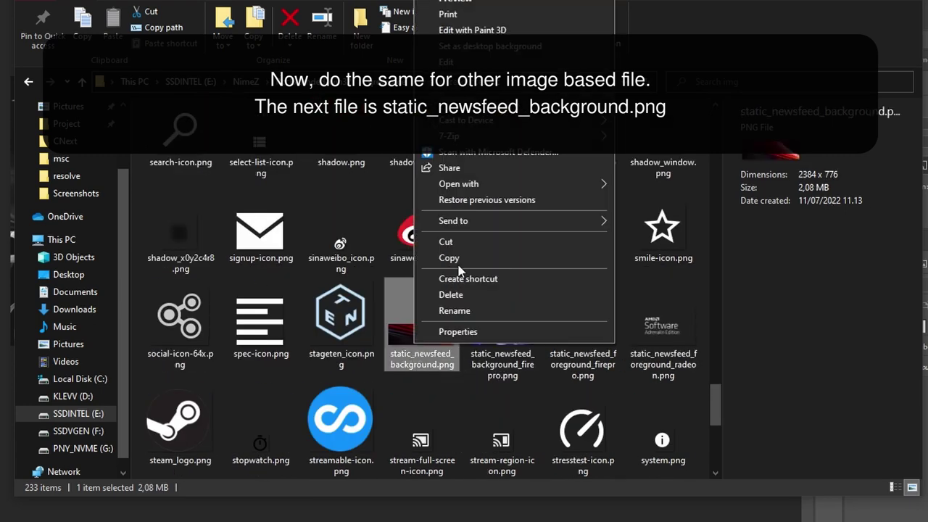
mouse_move(595, 184)
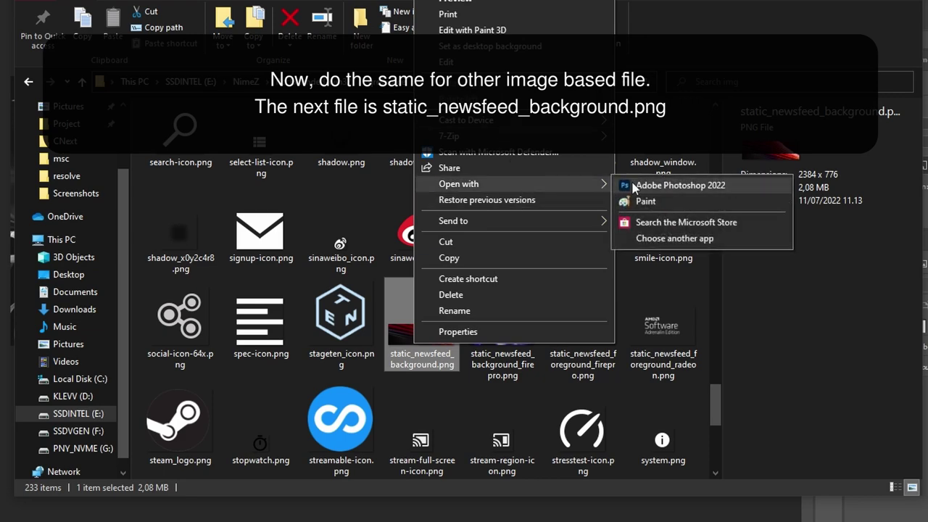
left_click(623, 186)
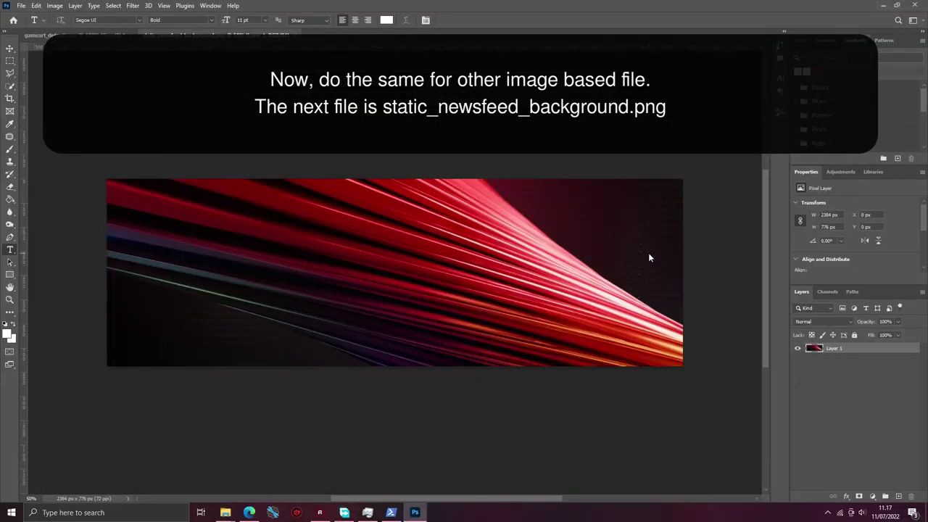
- Lock Layer 1 and place AMD.jpg from the testtt folder inside resolve on a new layer above it
left_click(856, 335)
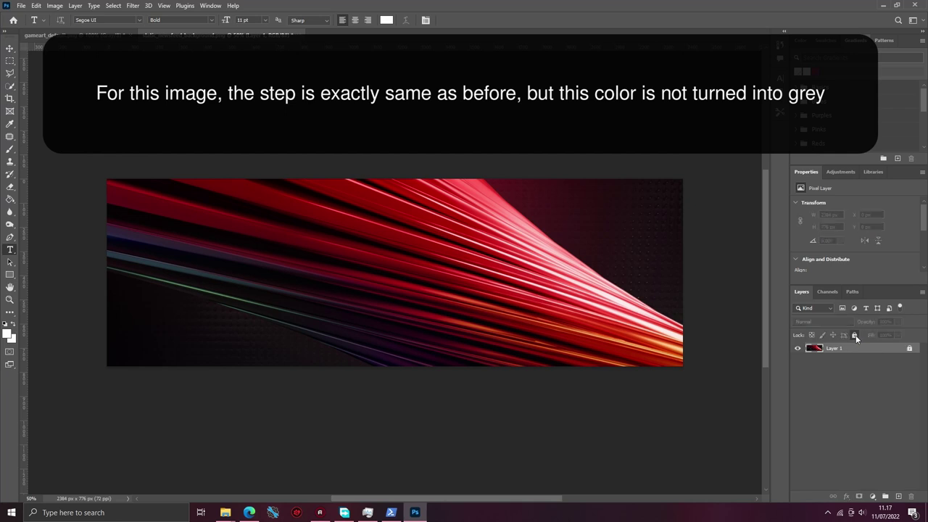
left_click(899, 497)
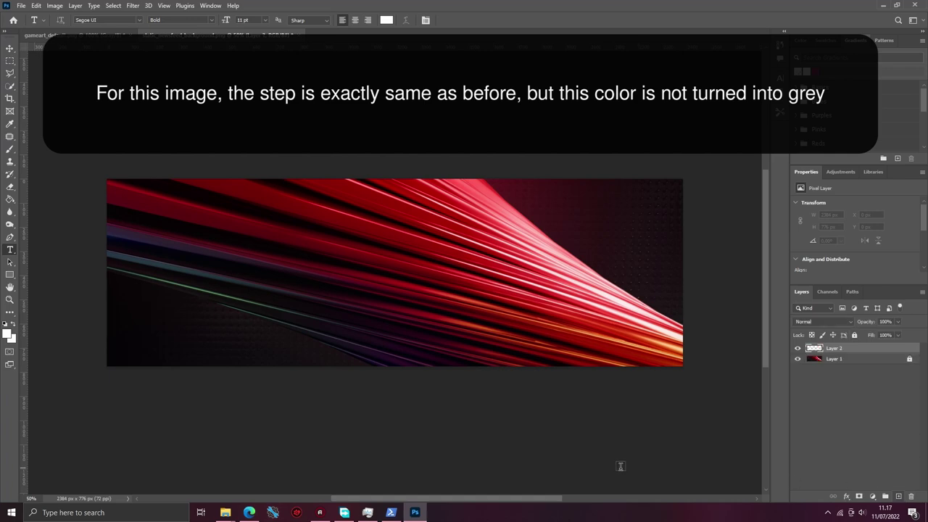
mouse_move(230, 512)
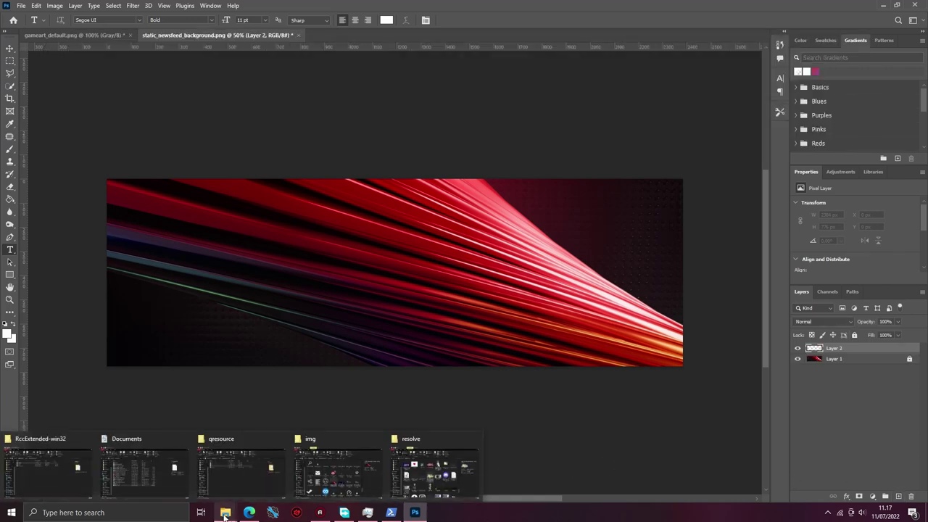
left_click(377, 471)
scroll(552, 324, "up", 15)
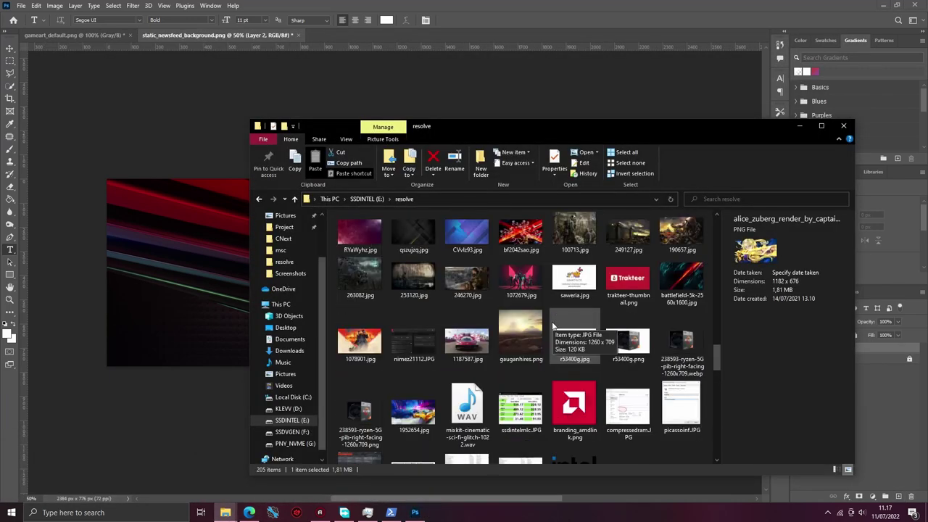
scroll(551, 325, "up", 2)
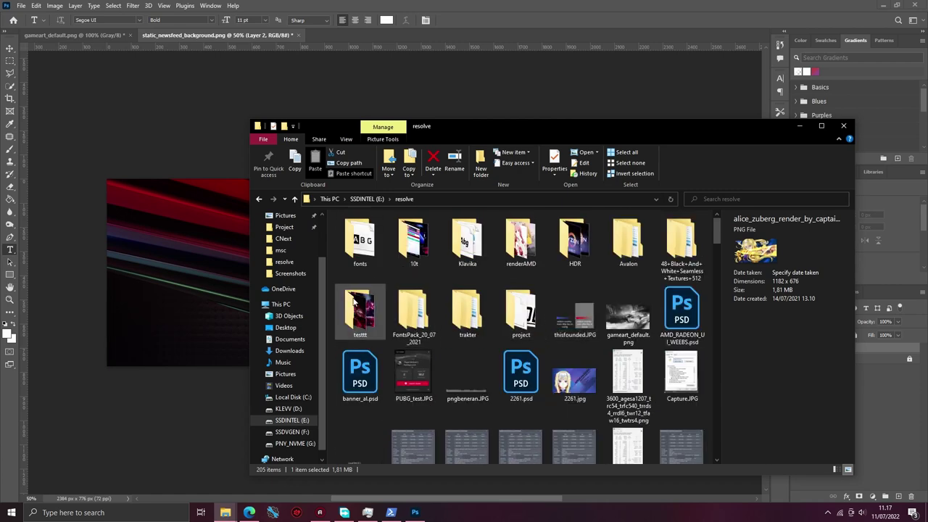
double_click(352, 298)
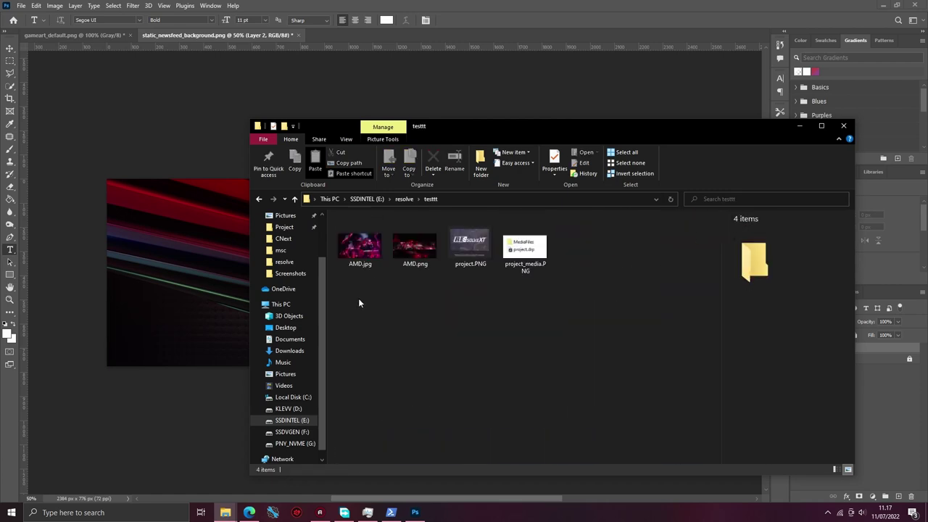
left_click(370, 250)
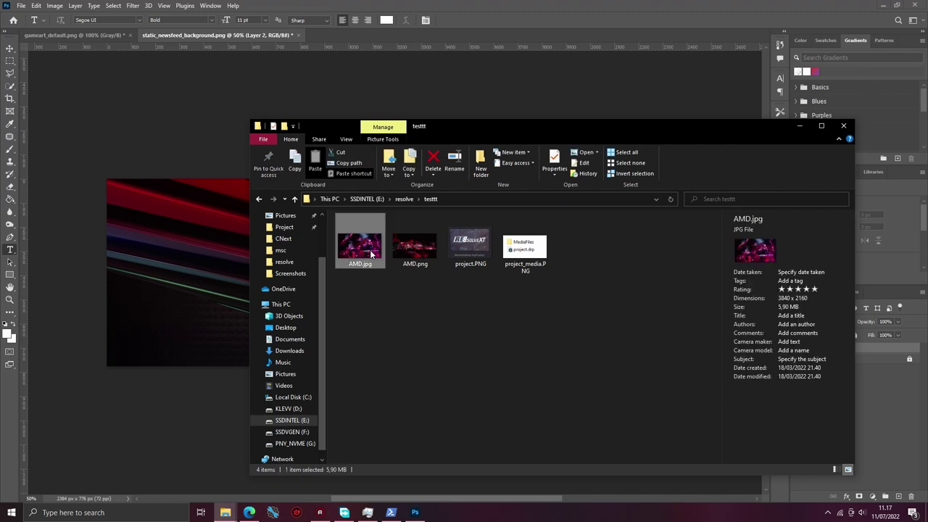
left_click_drag(370, 251, 345, 291)
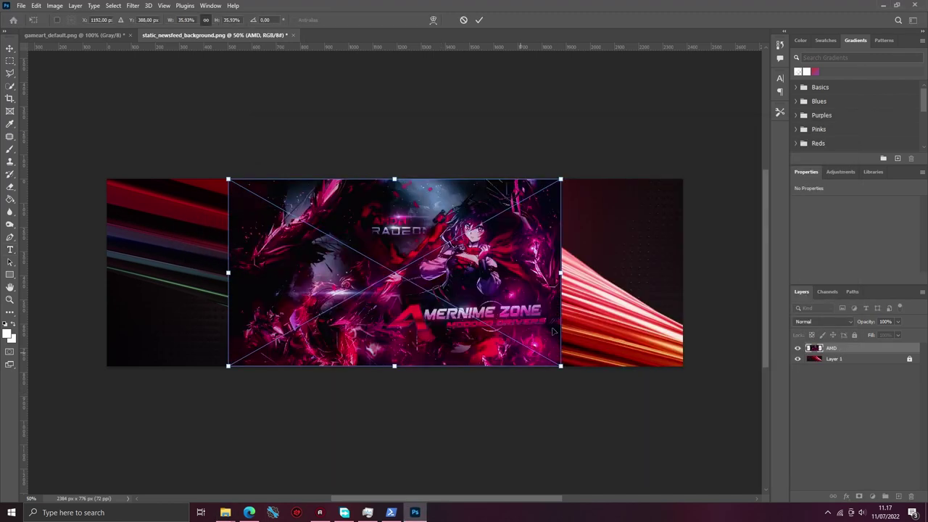
- Scale the placed AMD picture to about 68.5% so it covers the whole canvas, shift it down slightly, and commit the transform
left_click_drag(228, 177, 89, 101)
left_click_drag(561, 364, 697, 426)
left_click_drag(600, 335, 600, 370)
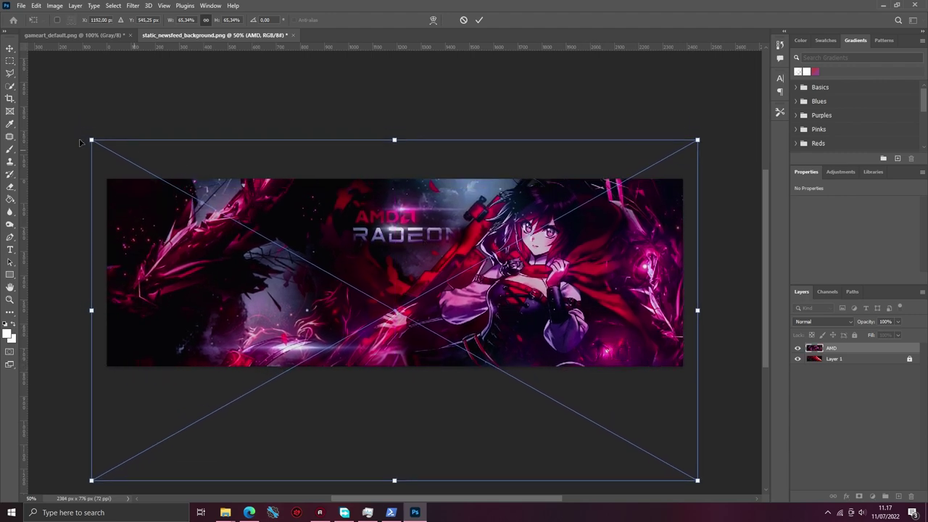
left_click_drag(90, 140, 75, 131)
left_click_drag(698, 132, 712, 126)
left_click_drag(652, 225, 654, 230)
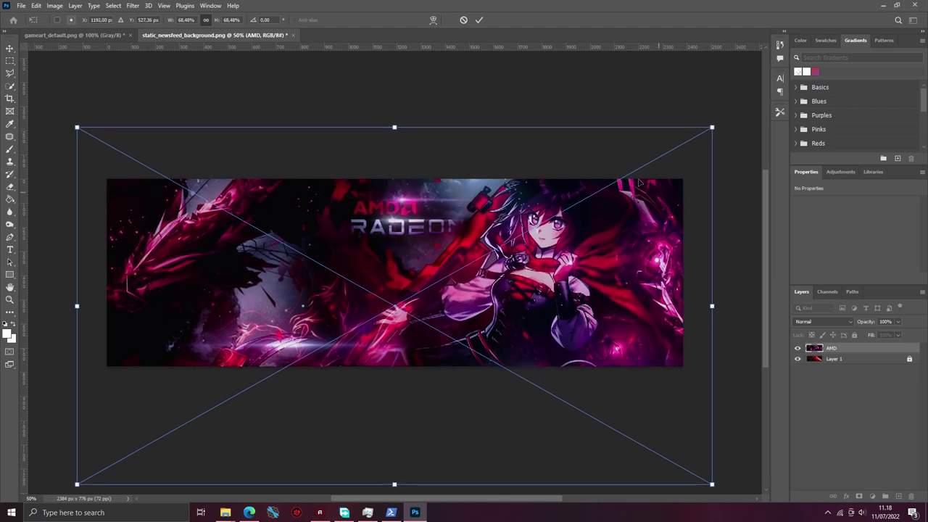
left_click_drag(522, 160, 557, 210)
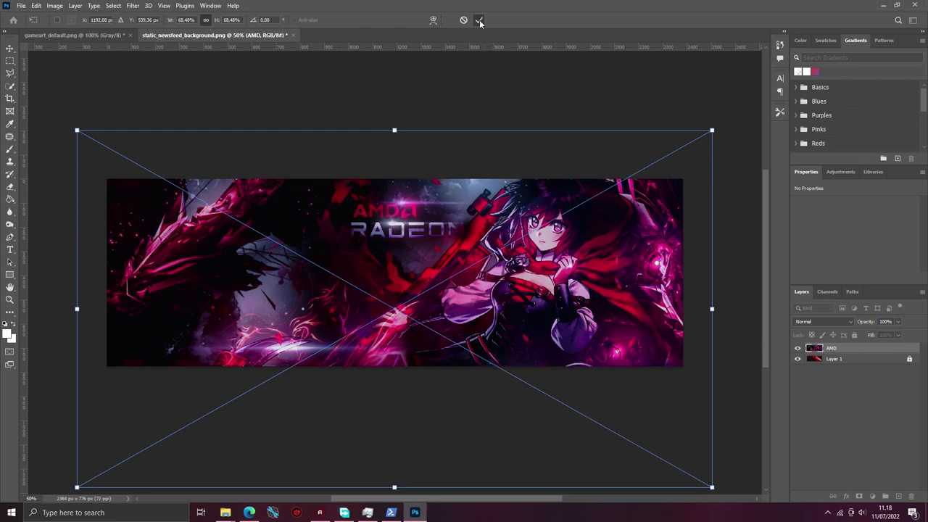
left_click(480, 20)
key("t")
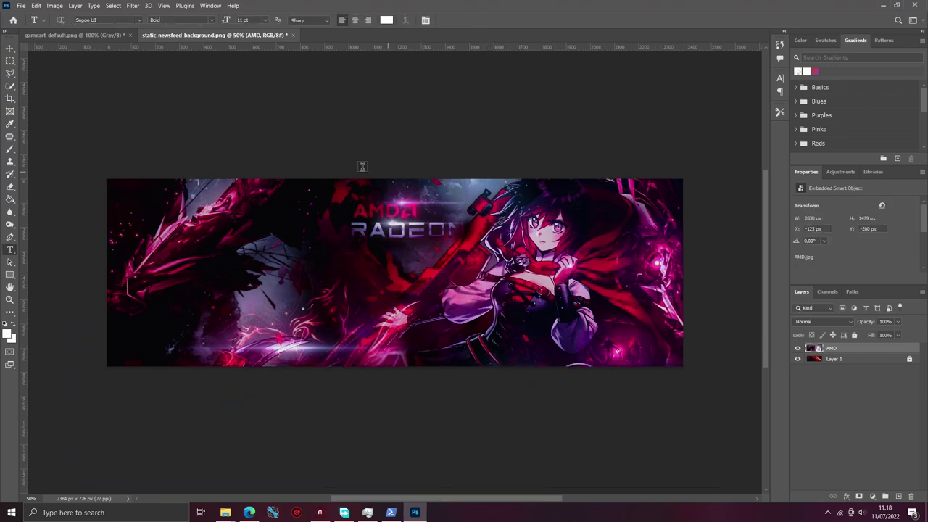
- Start a quick PNG export of the edited newsfeed background
left_click(20, 5)
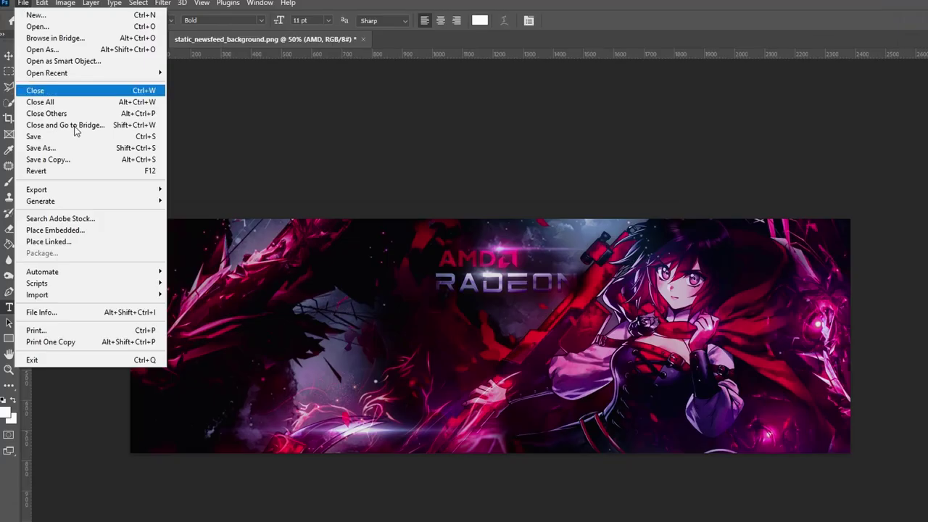
mouse_move(77, 191)
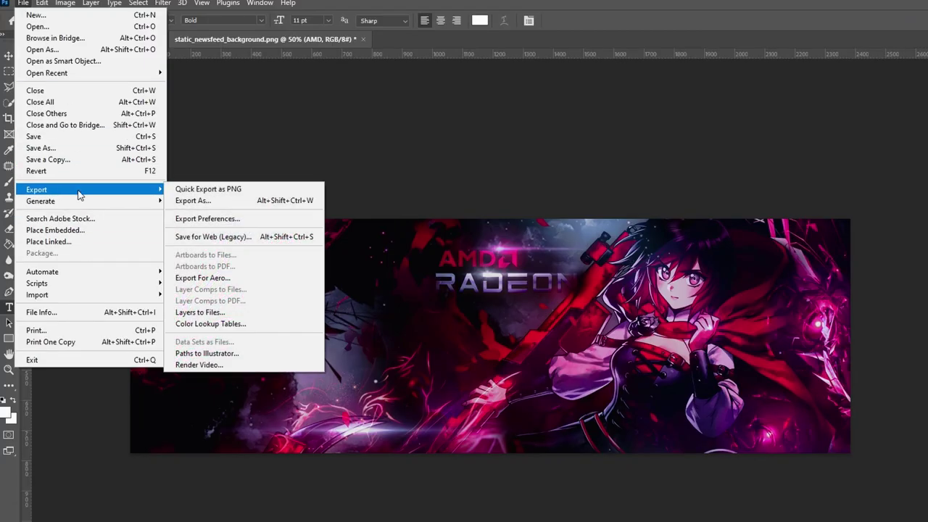
left_click(201, 193)
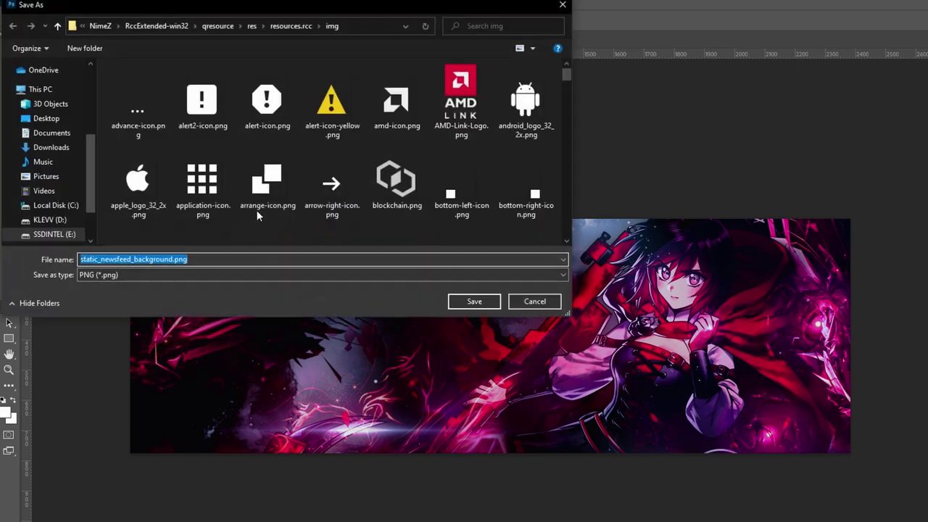
- Turn off the Read-only attribute of static_newsfeed_background.png within the save dialog and save the export over that file, agreeing to replace it
scroll(367, 189, "down", 3)
scroll(368, 188, "down", 15)
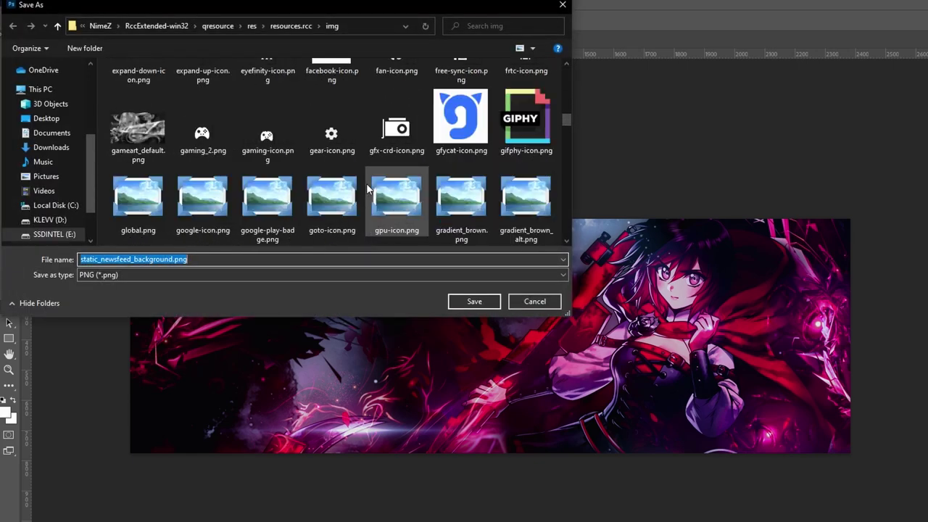
scroll(367, 189, "down", 9)
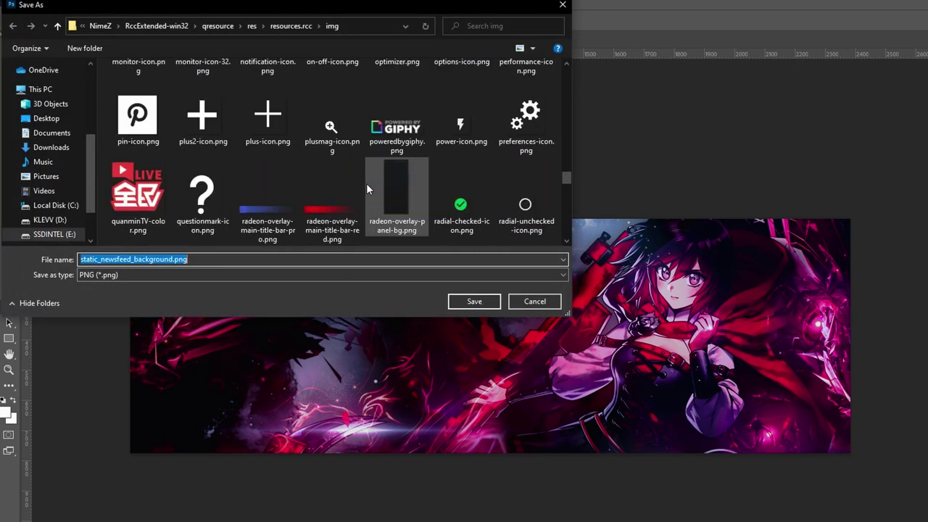
scroll(367, 189, "down", 6)
scroll(367, 188, "down", 5)
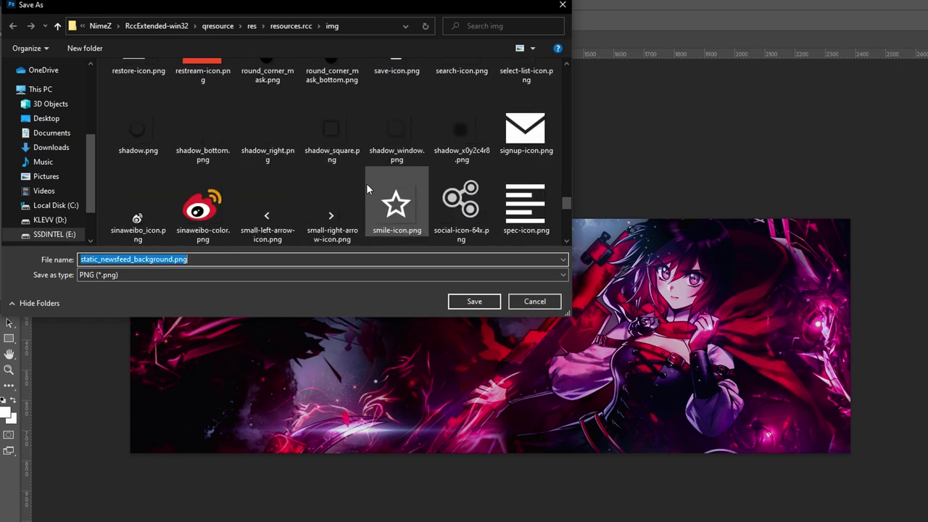
scroll(367, 188, "down", 2)
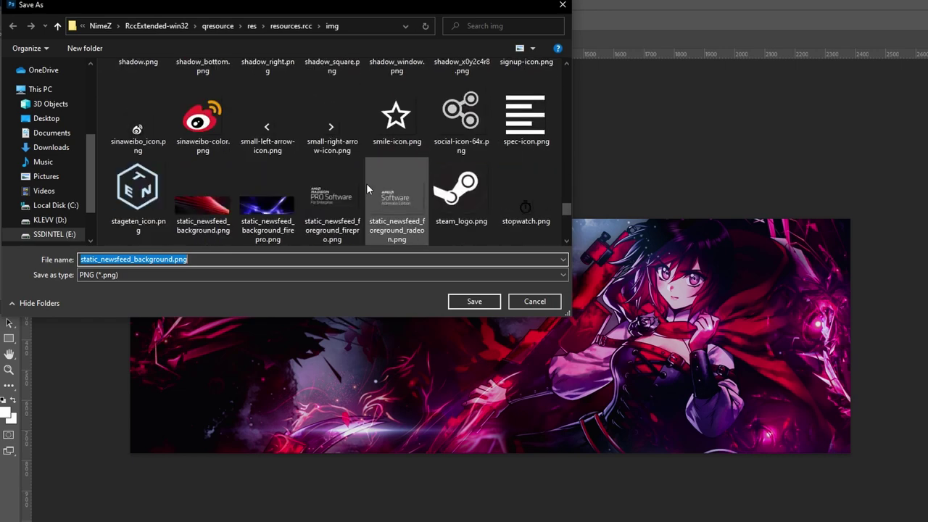
right_click(209, 204)
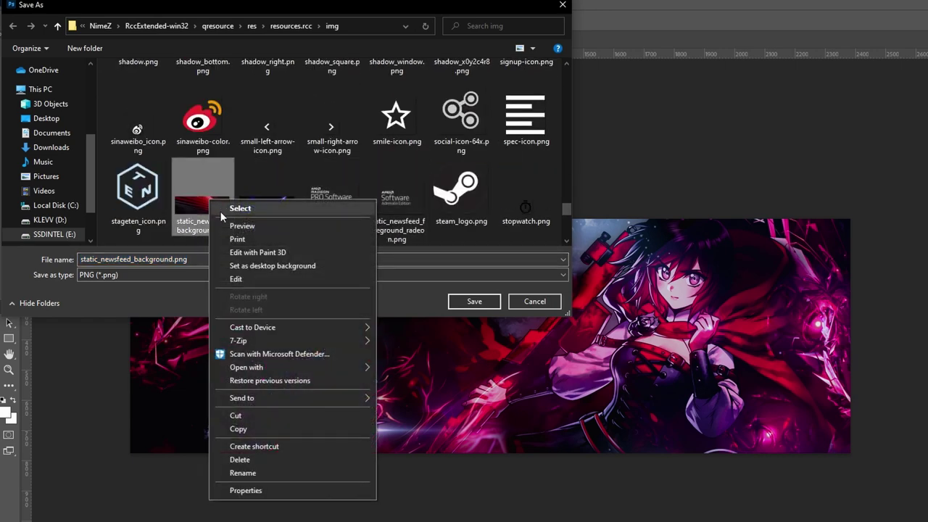
left_click(292, 491)
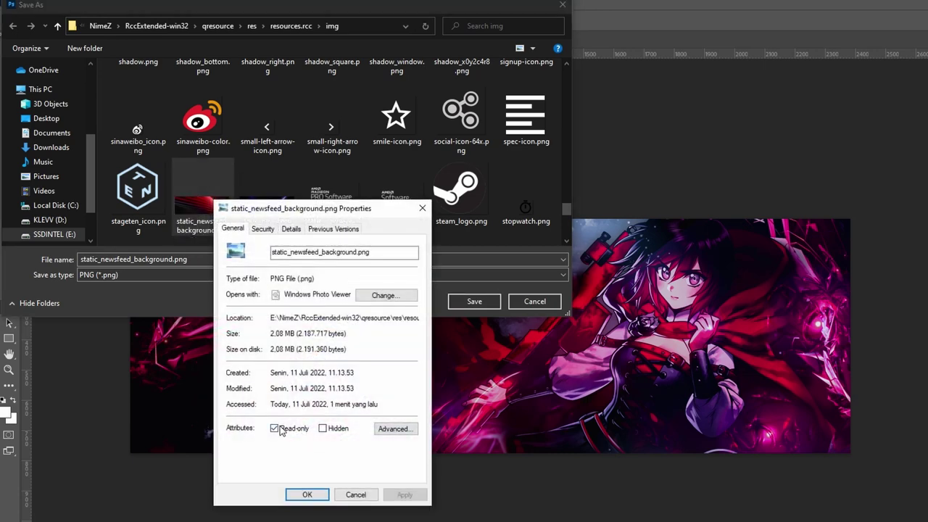
left_click(281, 431)
left_click(405, 495)
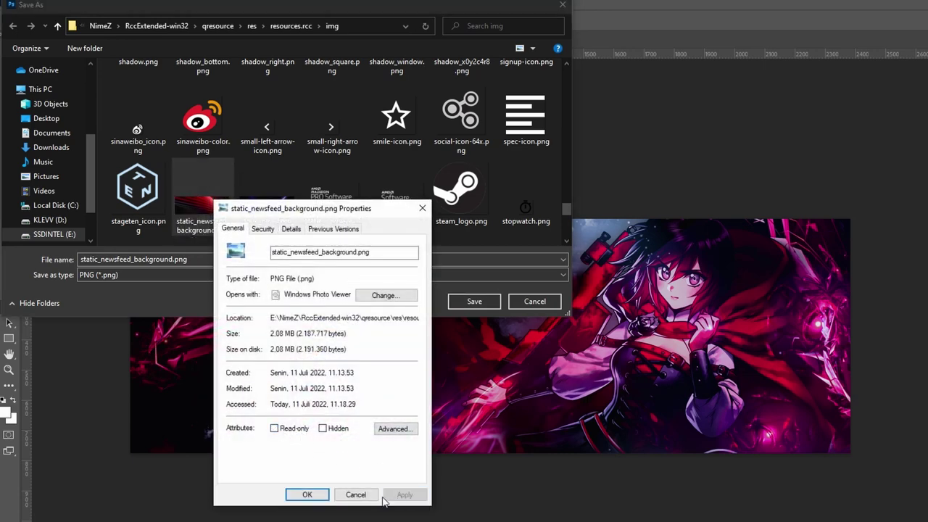
left_click(307, 496)
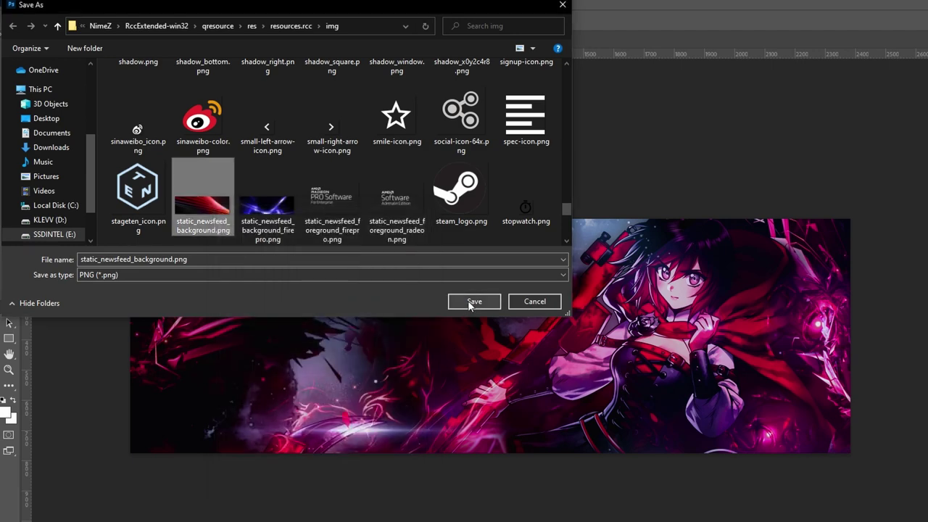
left_click(469, 303)
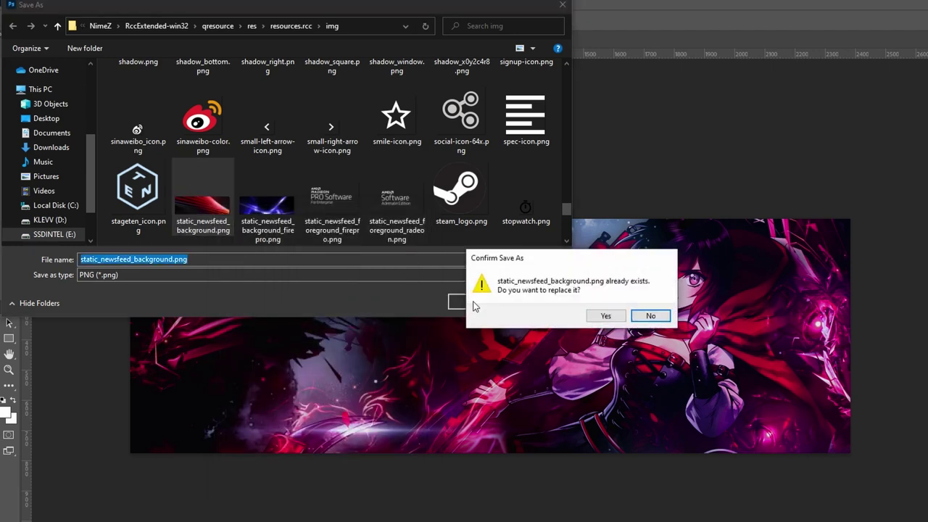
left_click(605, 316)
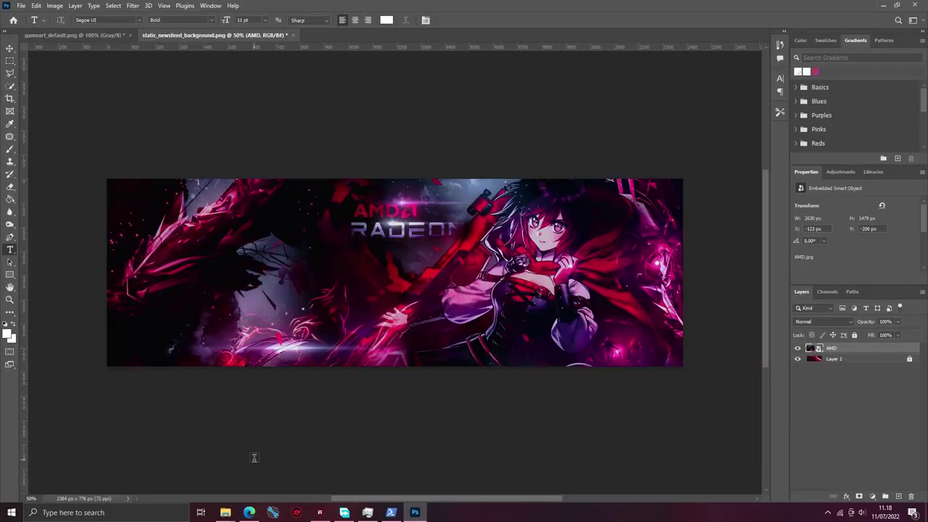
- Switch to the img folder window and turn the Read-only attribute of static_newsfeed_background.png back on, applying the change
mouse_move(226, 513)
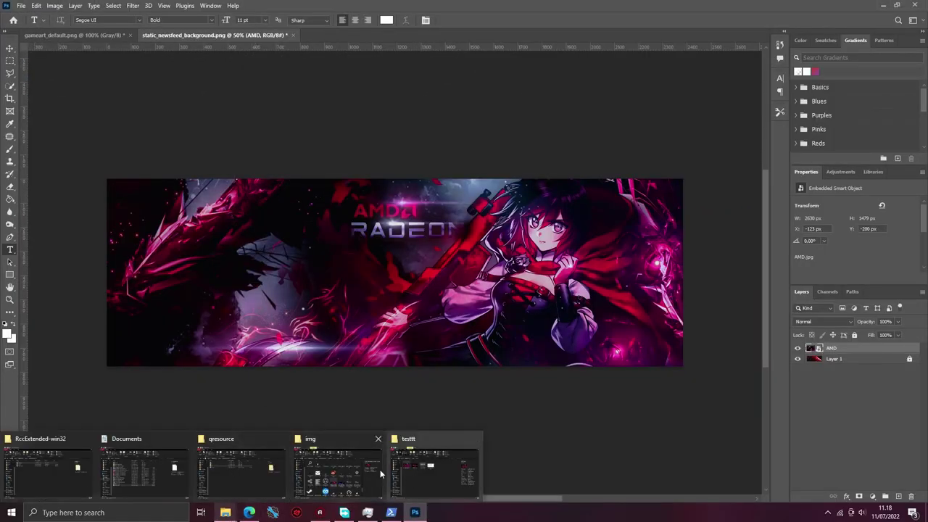
left_click(332, 472)
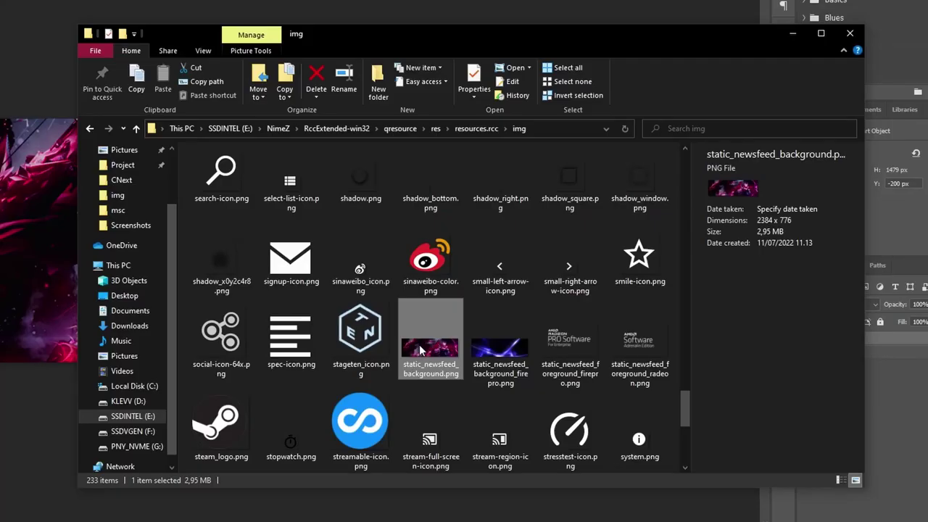
right_click(420, 350)
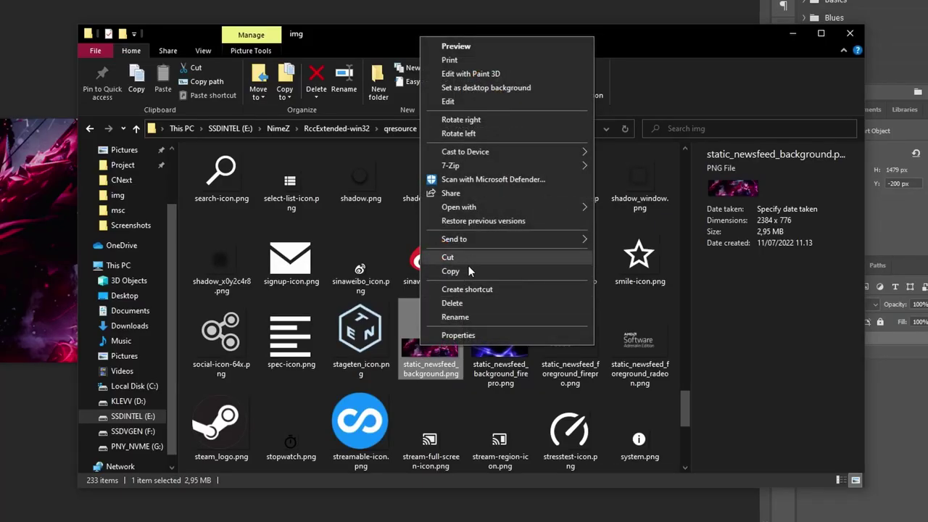
left_click(461, 335)
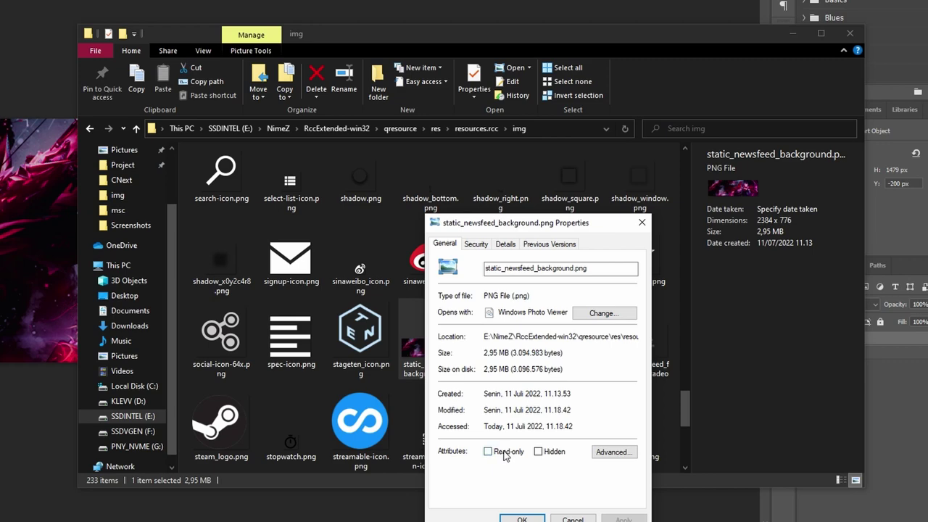
left_click(505, 452)
left_click(624, 519)
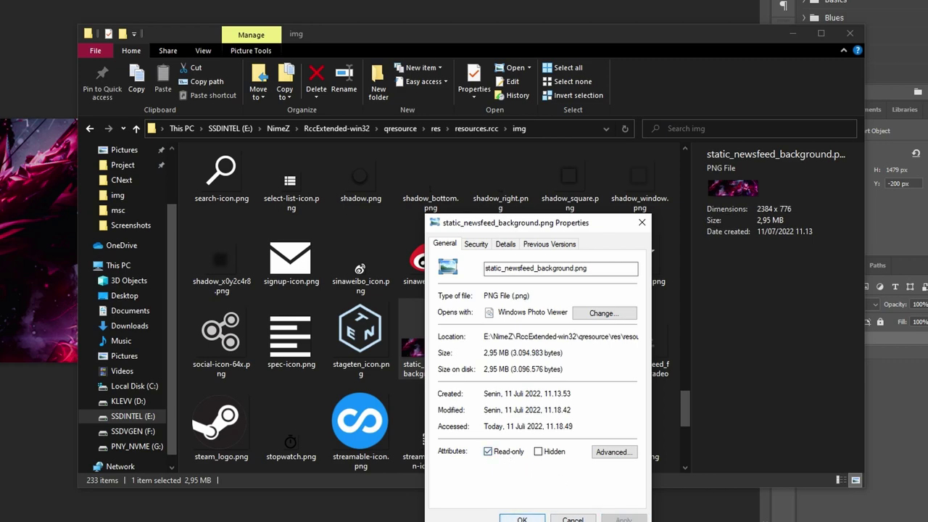
- Close the newsfeed background's properties, find howto-enable-boost.jpg in the img folder and open it with Adobe Photoshop 2022
left_click(522, 519)
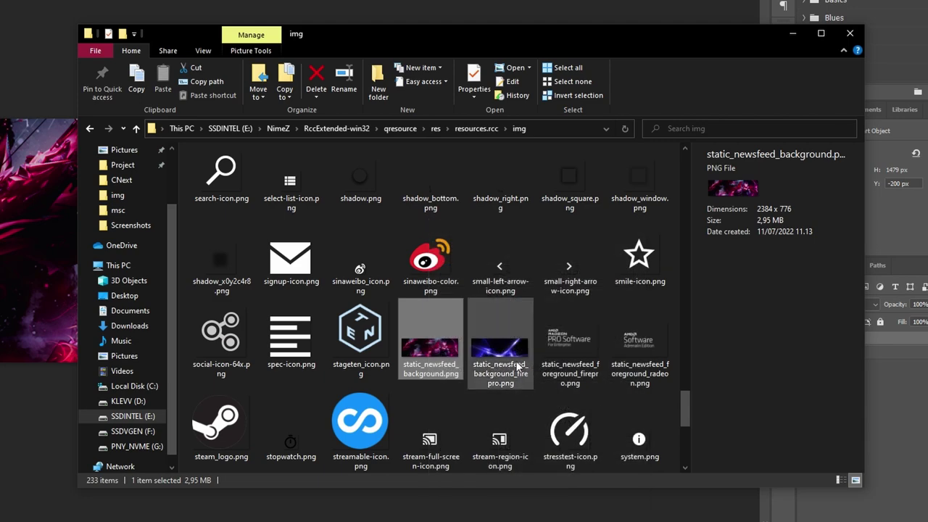
scroll(515, 383, "up", 10)
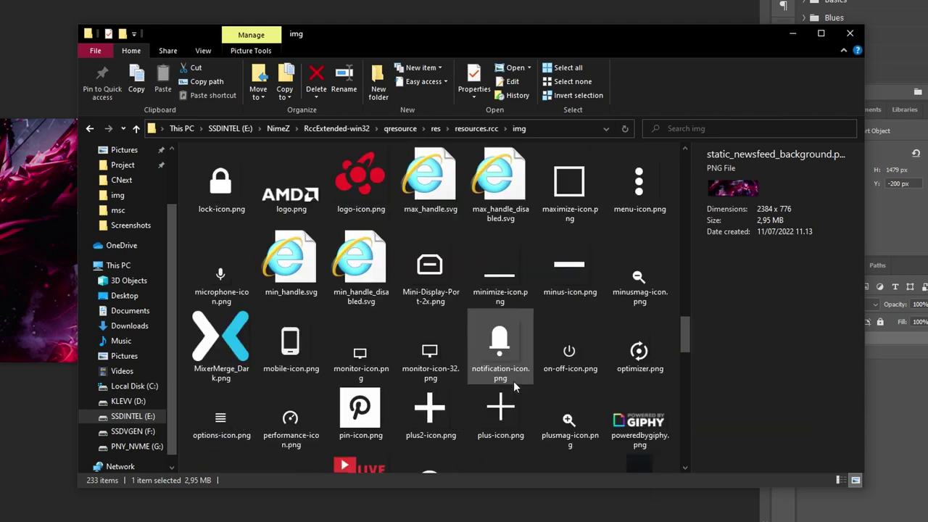
scroll(513, 380, "up", 3)
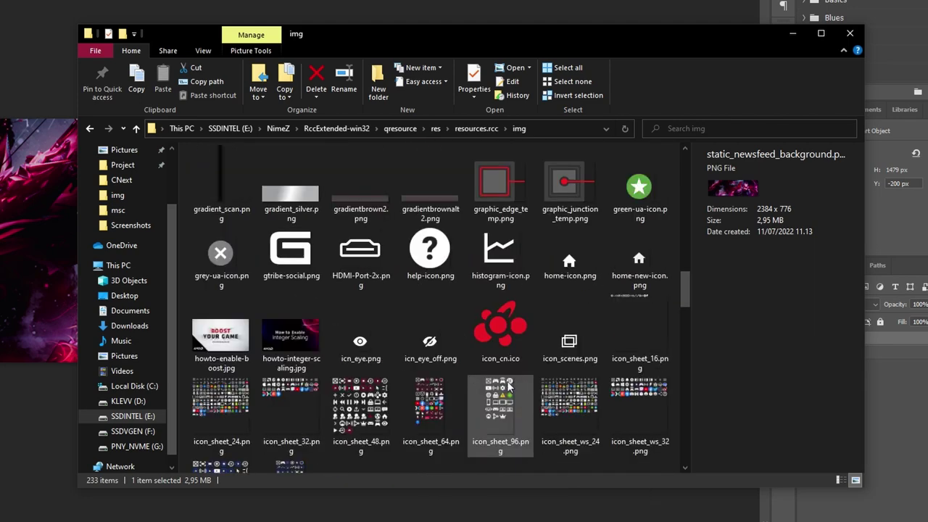
mouse_move(210, 339)
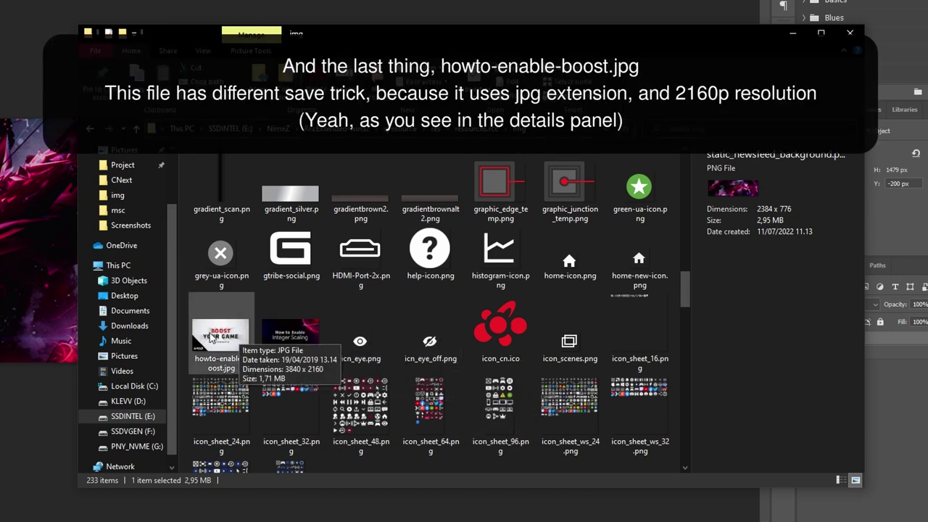
right_click(211, 339)
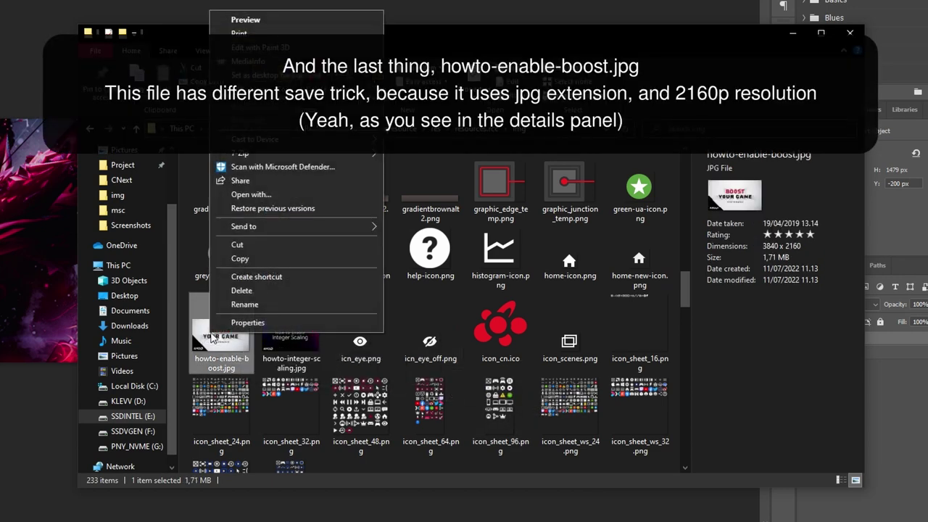
mouse_move(289, 226)
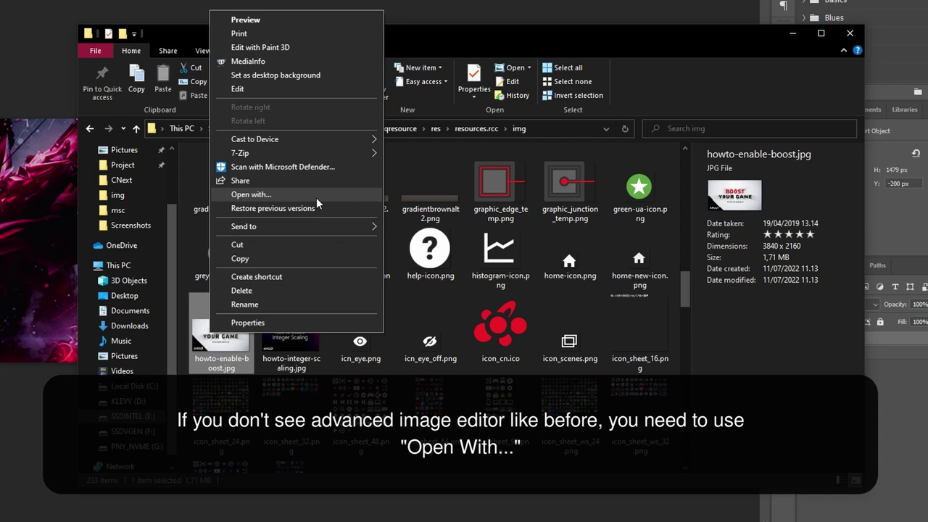
left_click(317, 198)
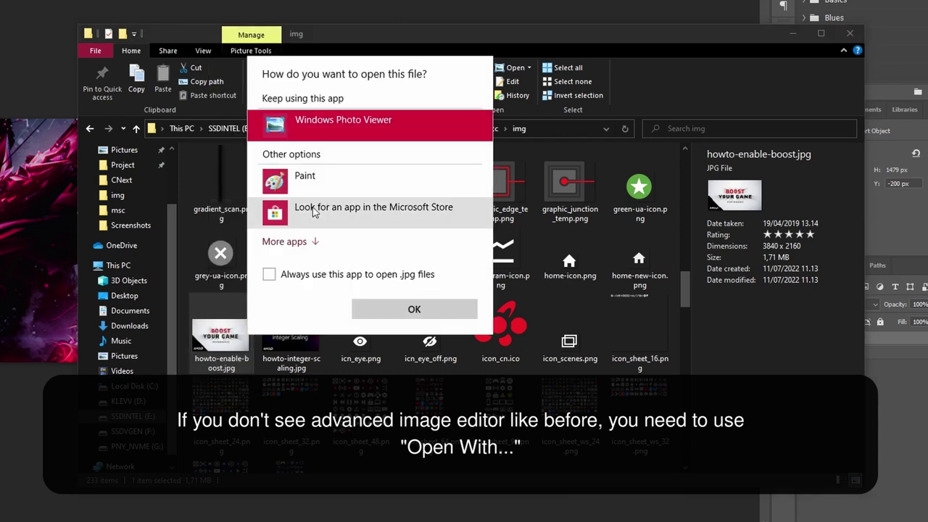
left_click(287, 242)
left_click(308, 251)
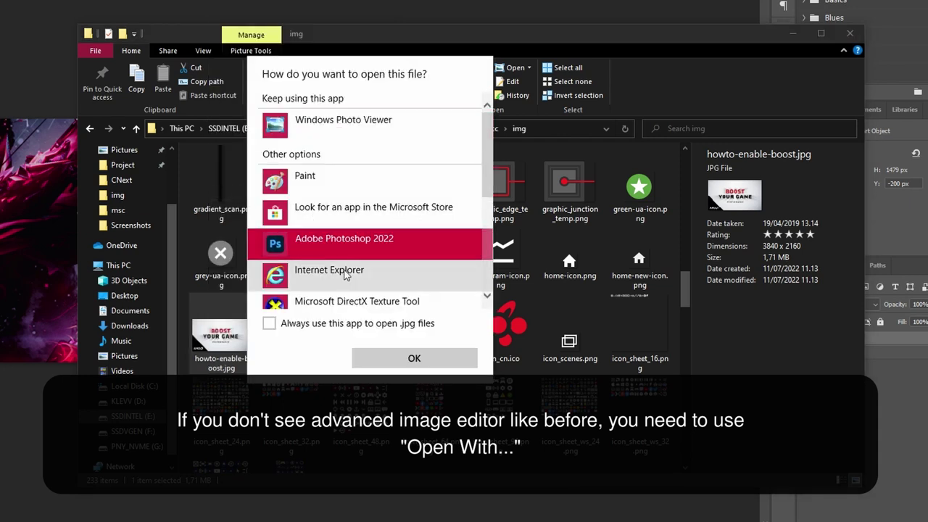
left_click(435, 358)
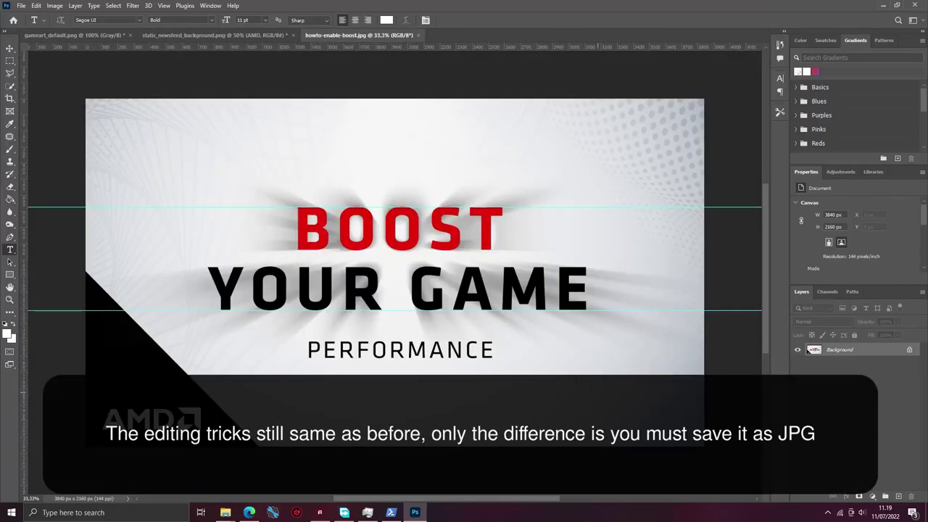
- Add a new empty layer above the Background of howto-enable-boost.jpg and switch to the testtt folder window
left_click(899, 497)
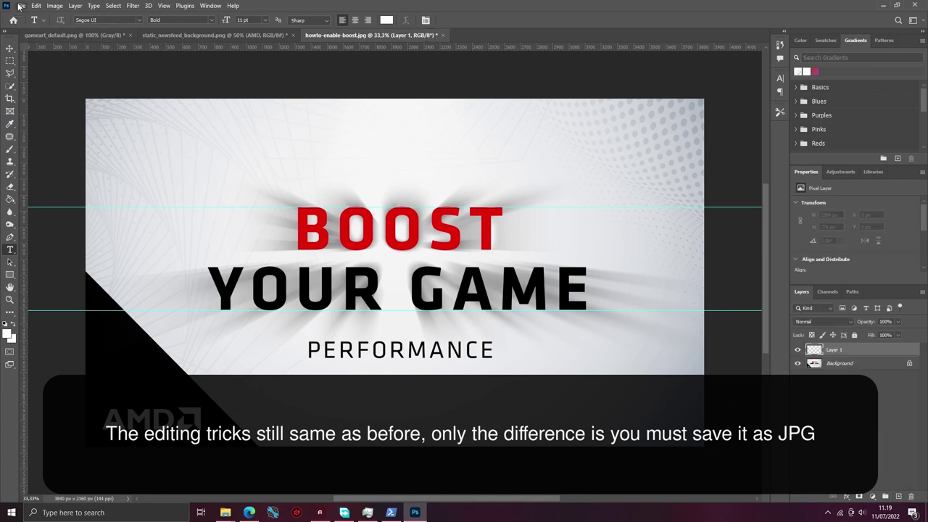
key("alt+Tab")
key("alt+Tab")
key("alt+Tab")
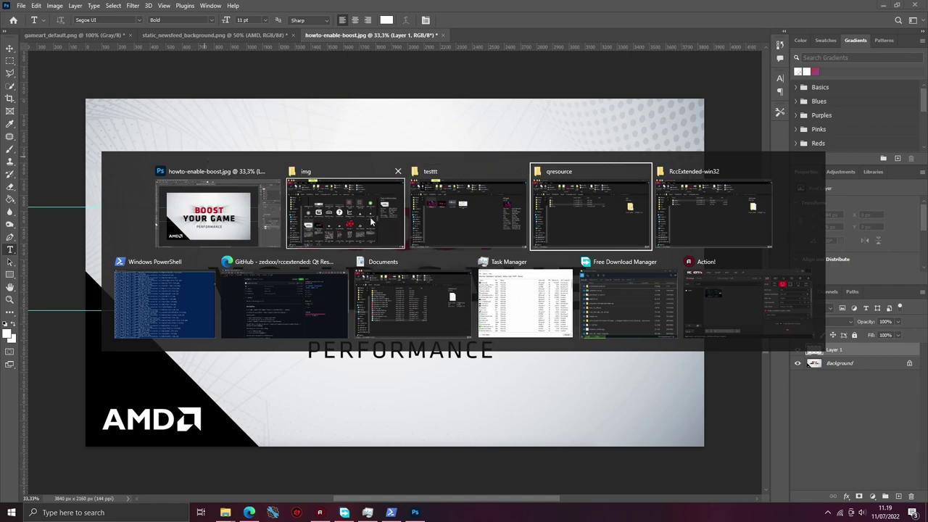
left_click(468, 214)
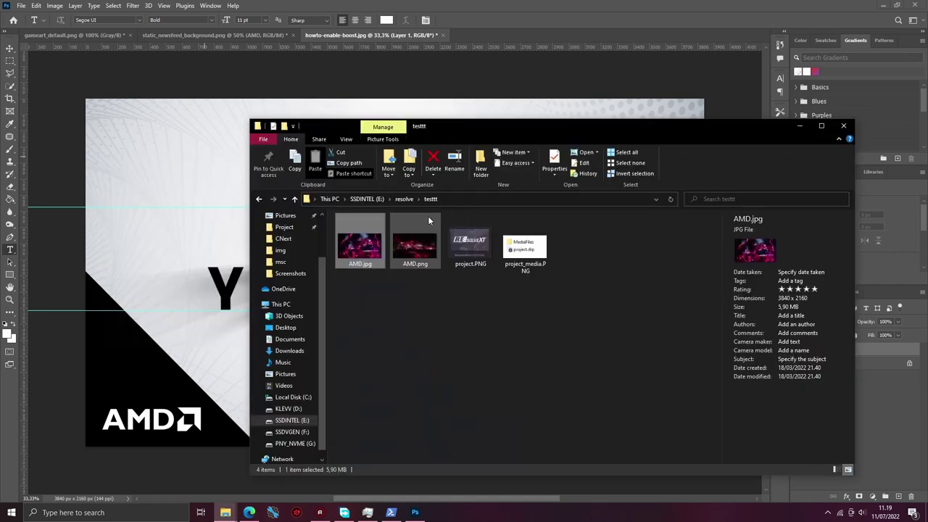
- Go back to the resolve folder and look through its files for a suitable replacement picture
left_click(259, 200)
scroll(552, 323, "down", 3)
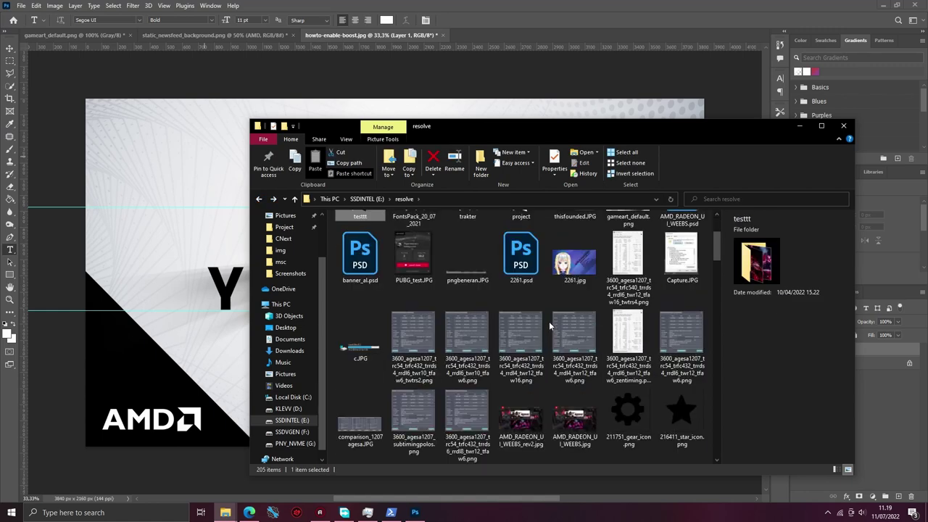
scroll(549, 326, "down", 4)
scroll(550, 326, "down", 5)
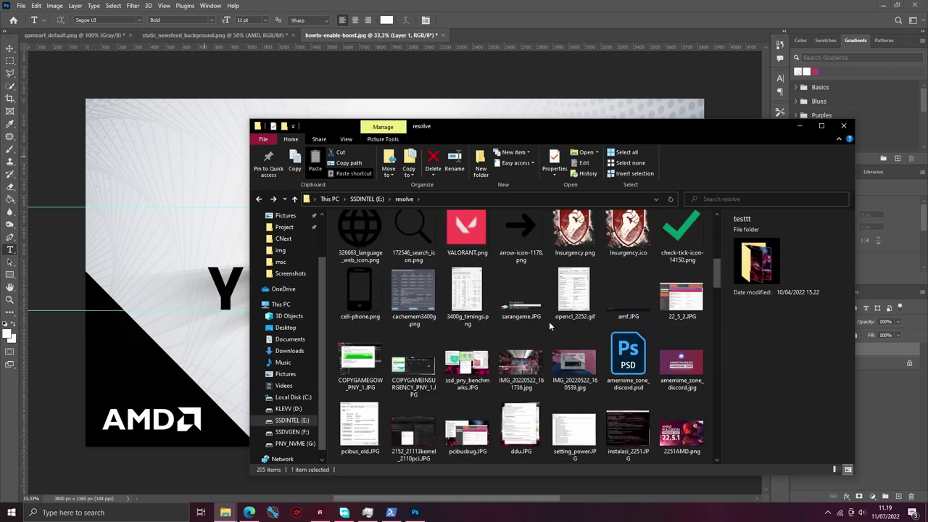
scroll(549, 326, "down", 5)
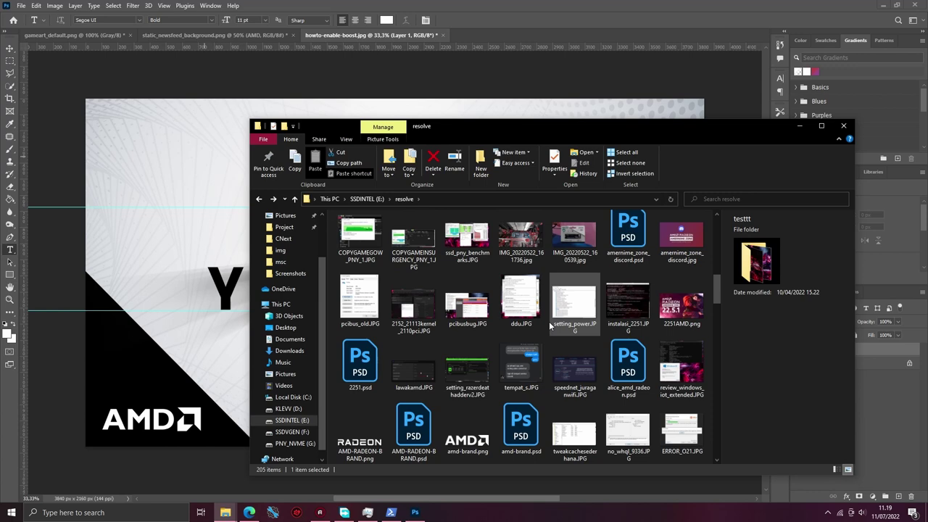
scroll(550, 326, "down", 5)
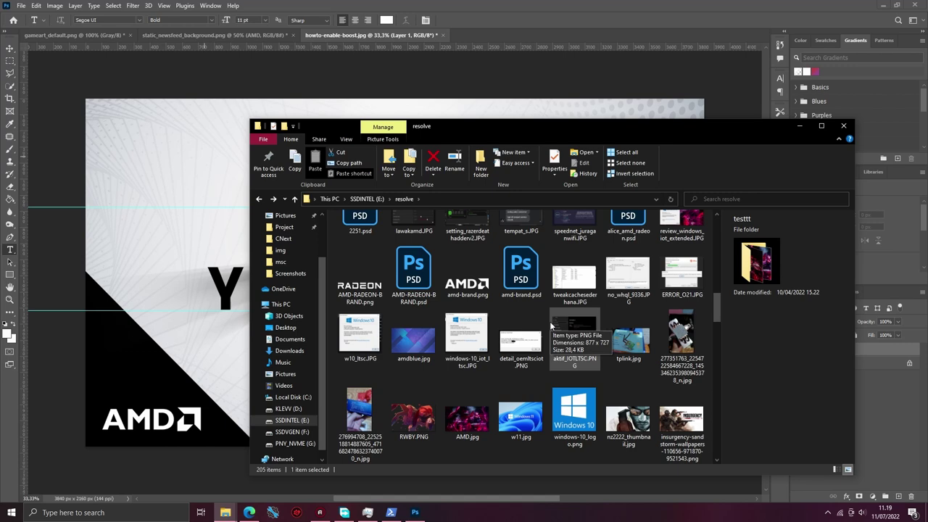
scroll(550, 321, "up", 15)
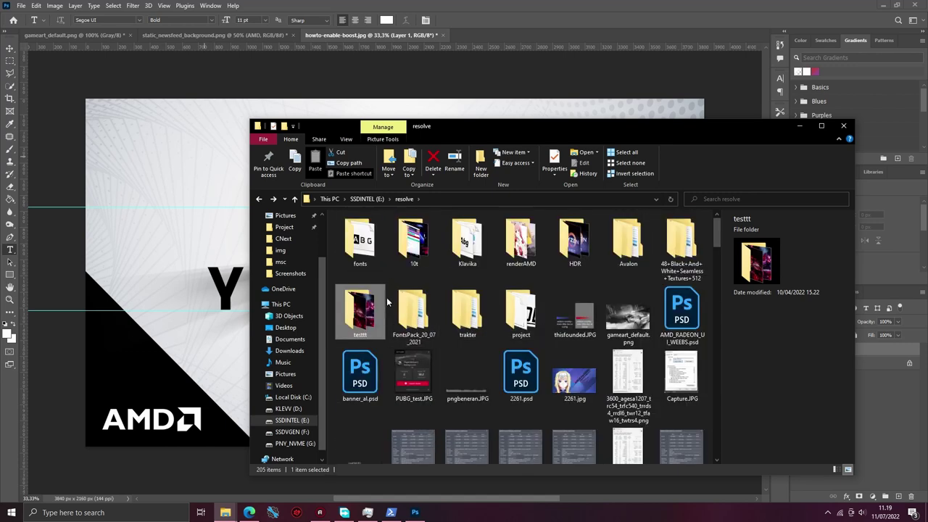
- Open the testtt folder and place AMD.png from it into the howto-enable-boost.jpg document
double_click(366, 306)
left_click(416, 261)
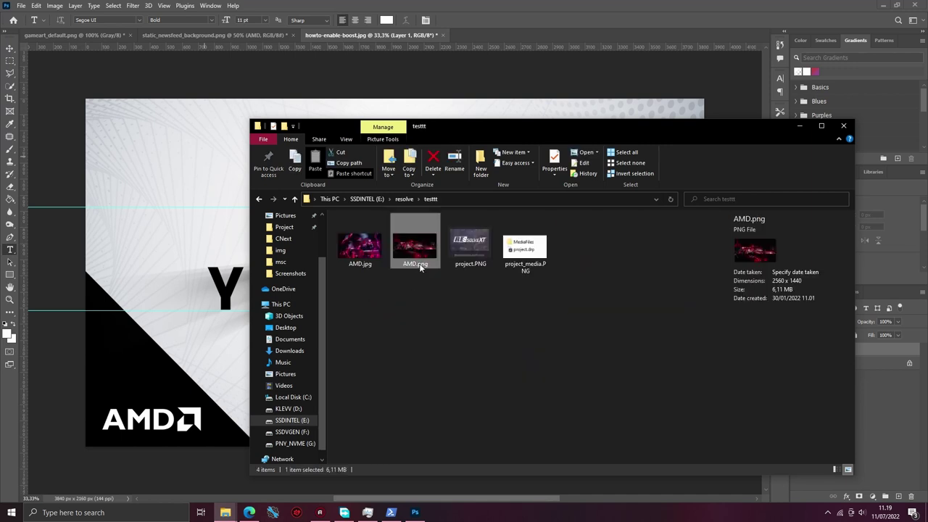
left_click_drag(427, 252, 192, 236)
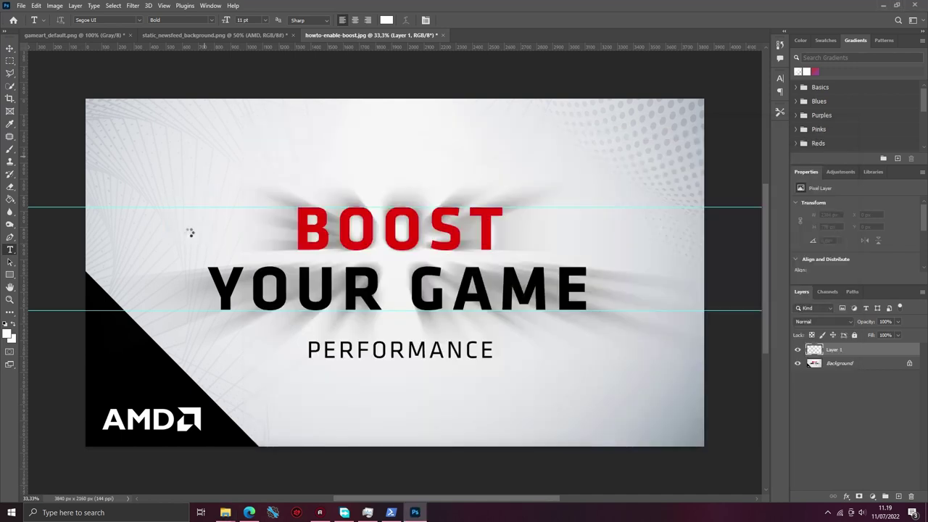
- Scale the placed AMD picture to about 367% so it covers the whole canvas, commit the transform and deselect the layer
scroll(451, 297, "down", 5)
left_click_drag(377, 308, 245, 382)
left_click_drag(465, 257, 585, 201)
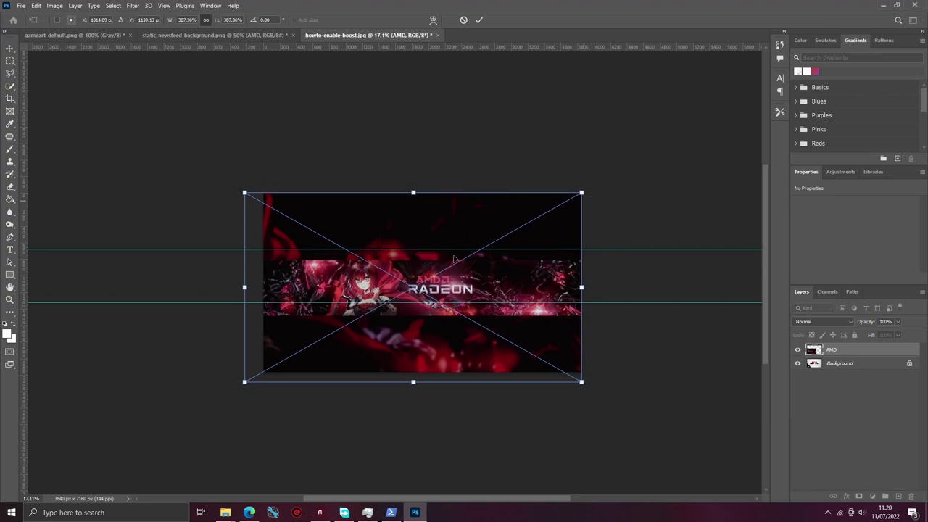
left_click_drag(244, 384, 261, 374)
mouse_move(428, 335)
left_mouse_down()
mouse_move(413, 353)
mouse_move(446, 334)
mouse_move(428, 333)
left_mouse_up()
left_click(480, 19)
key("t")
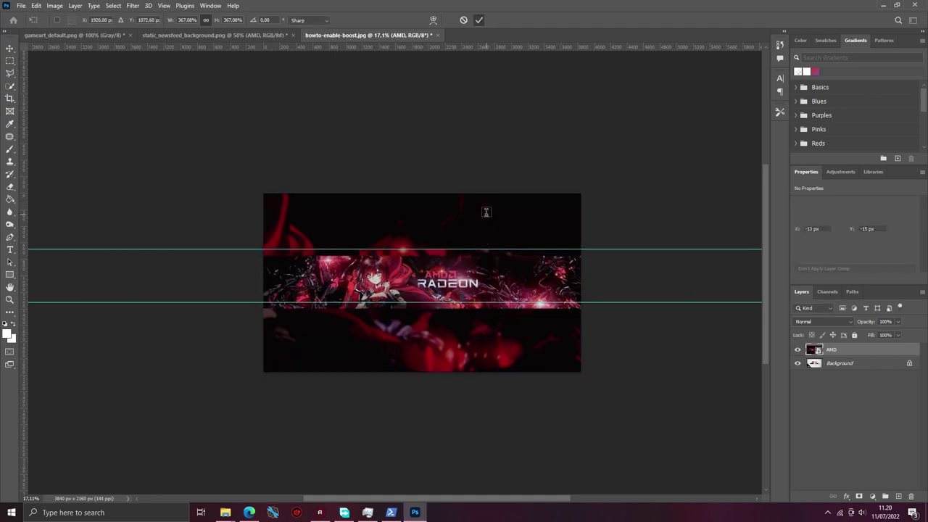
scroll(486, 210, "up", 2)
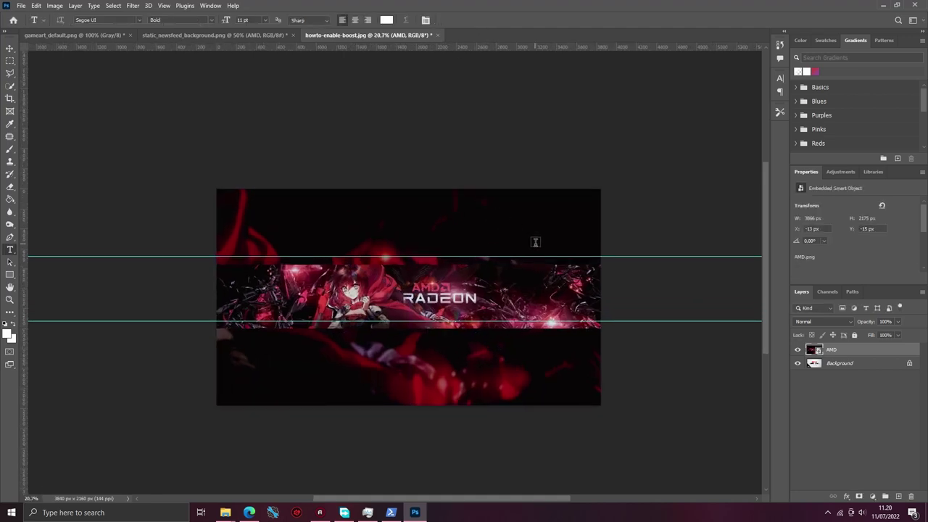
left_click(861, 422)
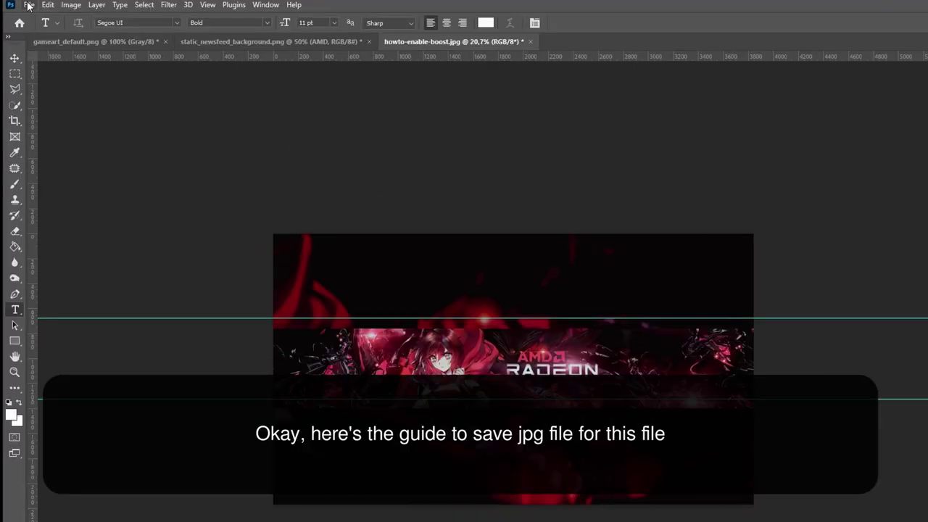
- Open Export As for the howto-enable-boost document and set the file format to JPG
left_click(21, 5)
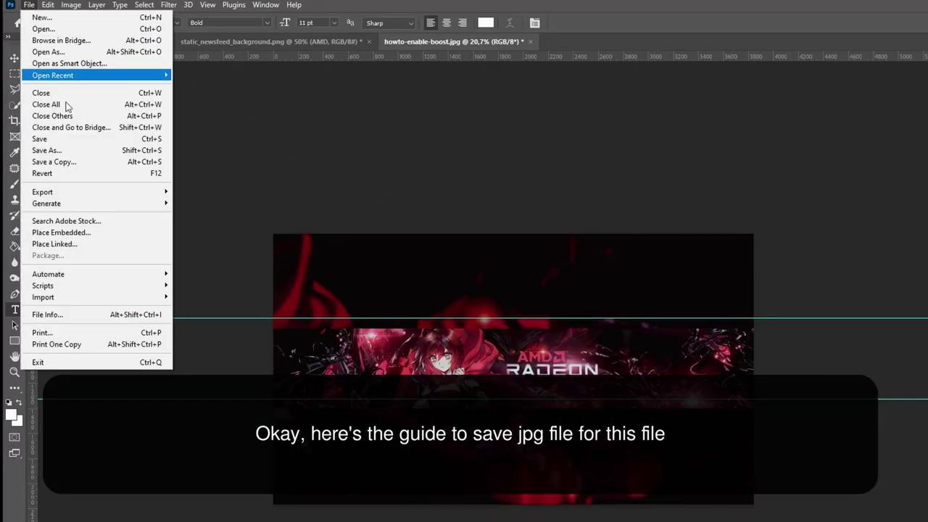
mouse_move(93, 192)
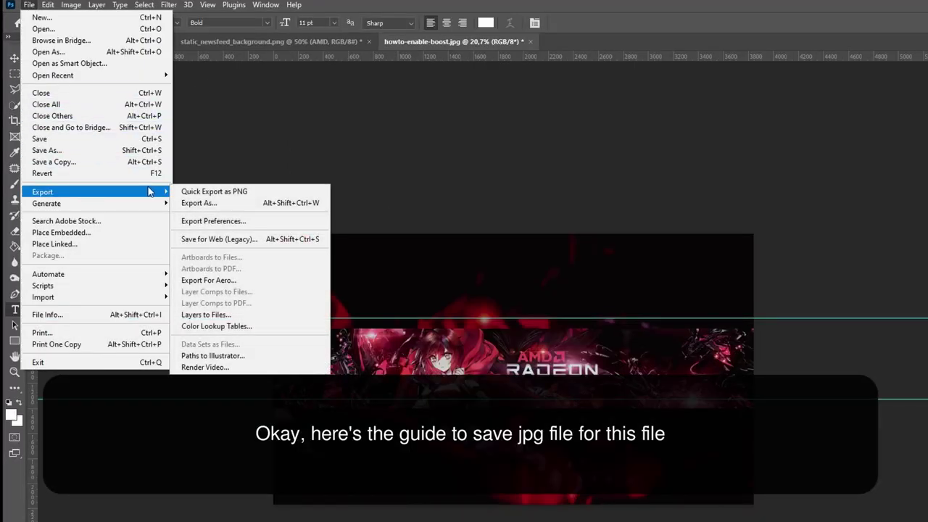
left_click(201, 206)
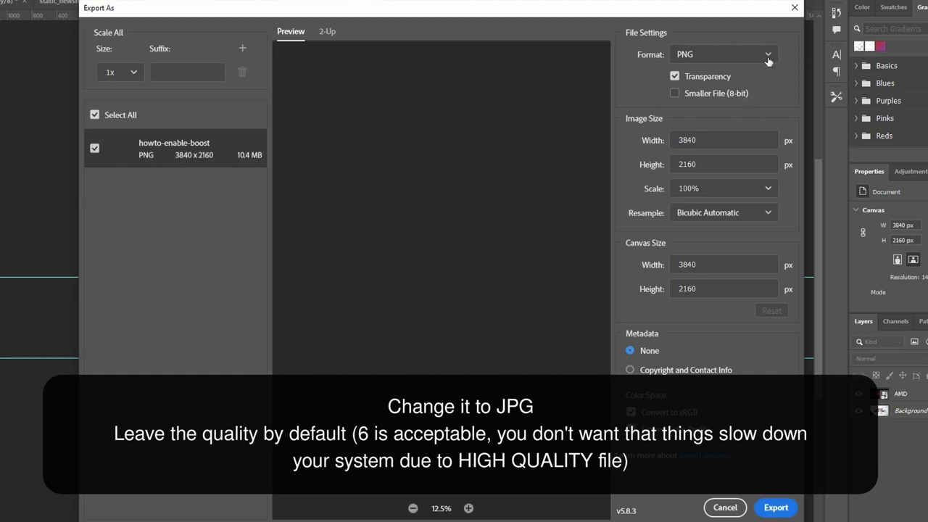
left_click(769, 58)
left_click(721, 95)
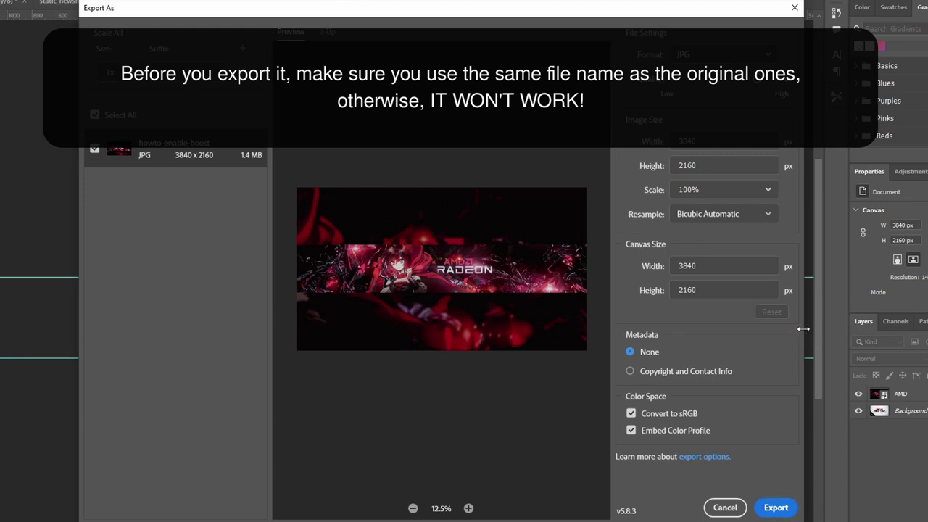
- Compare the export's file name with the original howto-enable-boost.jpg in the img folder window, then return to the export dialog
key("alt+Tab")
key("alt+Tab")
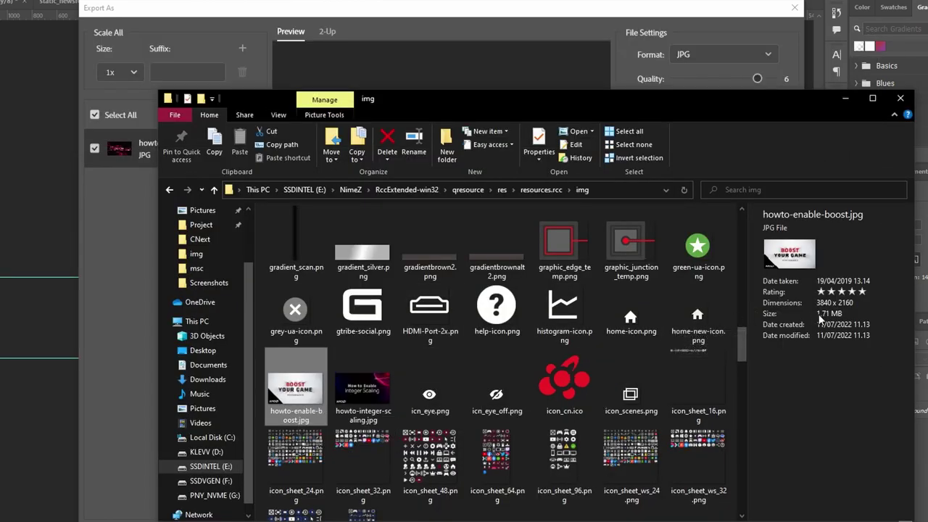
key("alt+Tab")
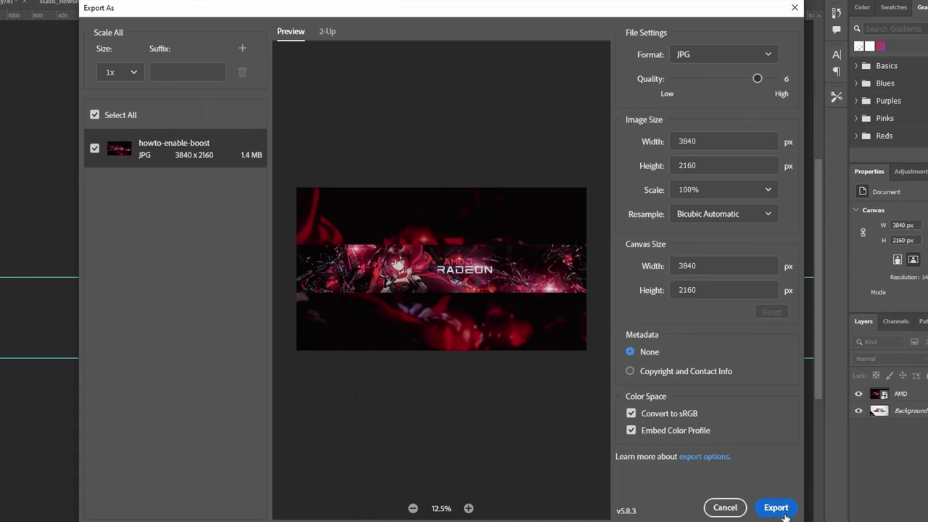
- Start the JPG export and point the save dialog to E:\NimeZ\RccExtended-win32\qresource\res\resources.rcc\img
left_click(782, 509)
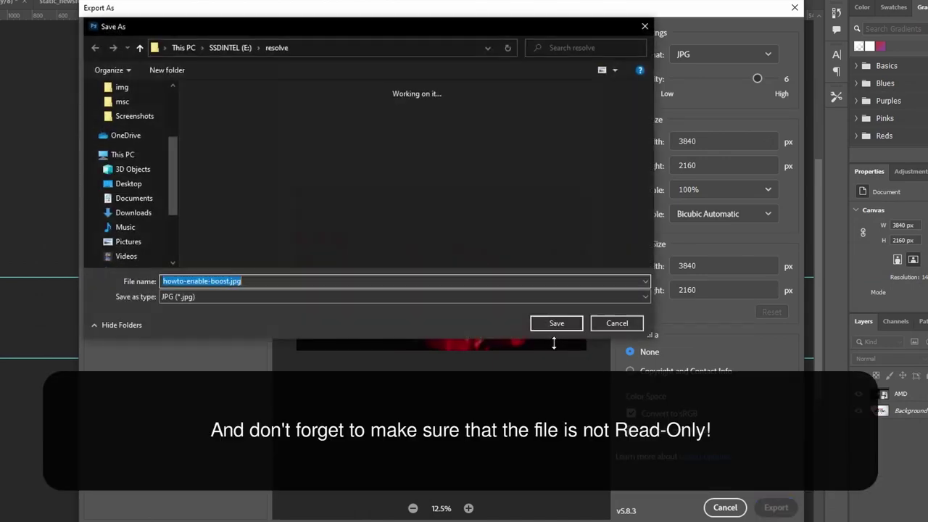
left_click(341, 50)
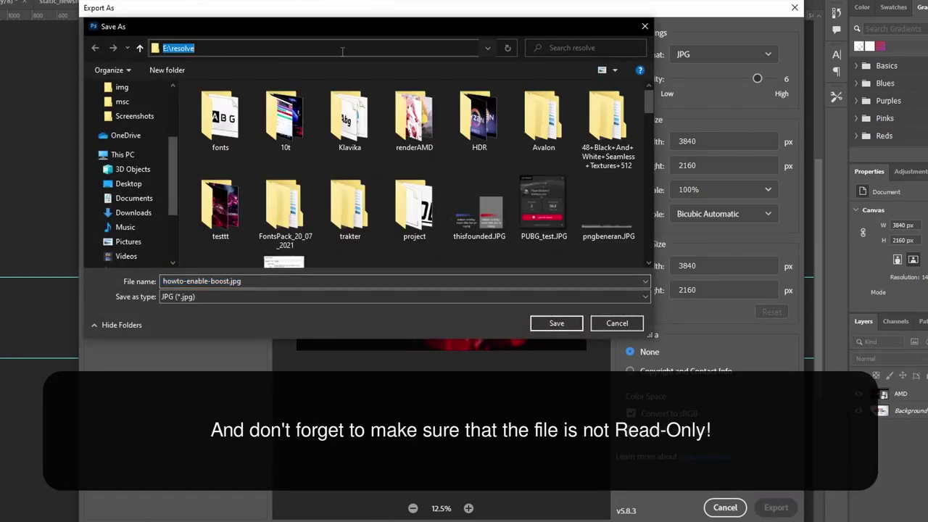
type("E:\\NimeZ\\RccExtended-win32\\qresource\\res\\resources.rcc\\img")
left_click(414, 116)
left_click(375, 45)
type("E:\\NimeZ\\RccExtended-win32\\qresource\\res\\resources.rcc\\img")
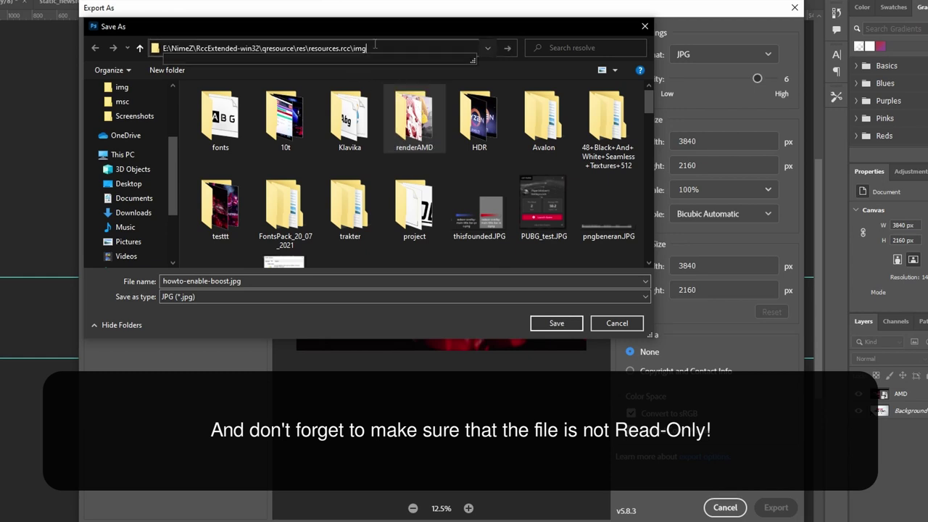
left_click(507, 47)
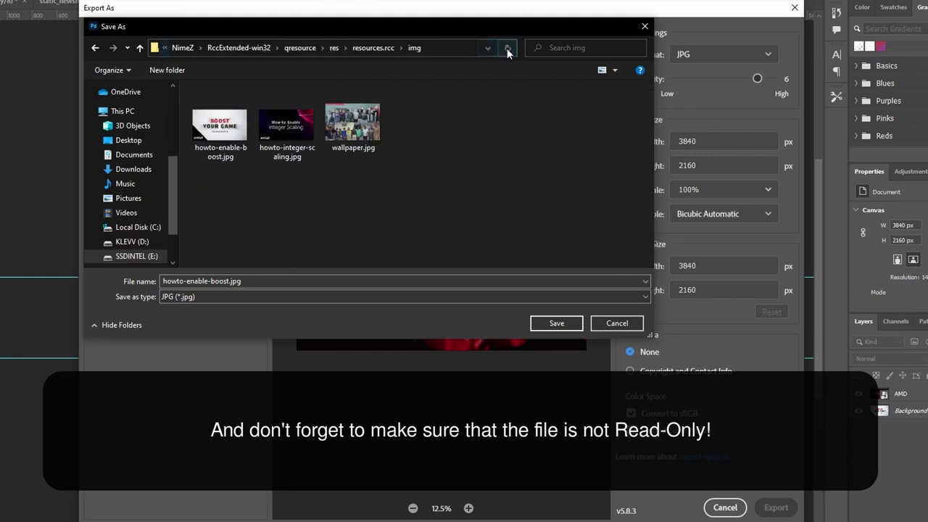
- Clear the Read-only attribute of howto-enable-boost.jpg in the img folder, then save the JPG export over that file
right_click(232, 132)
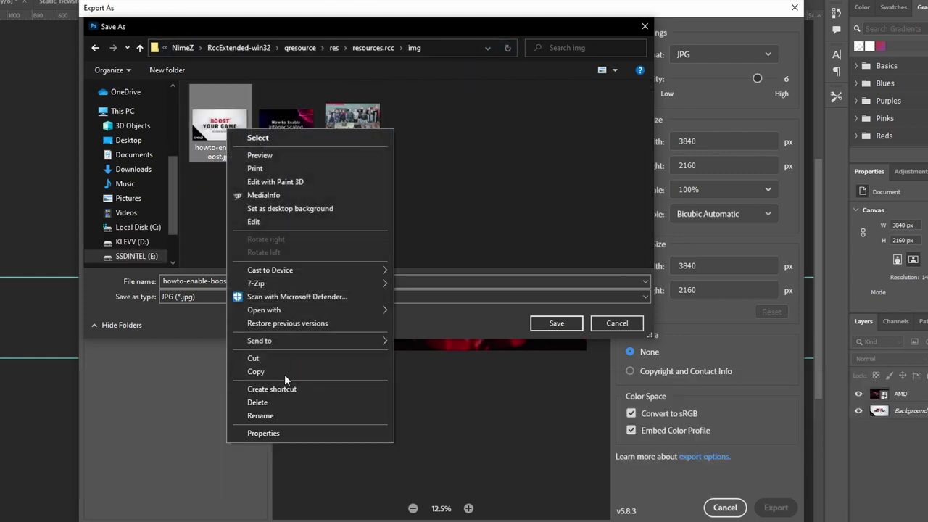
left_click(305, 435)
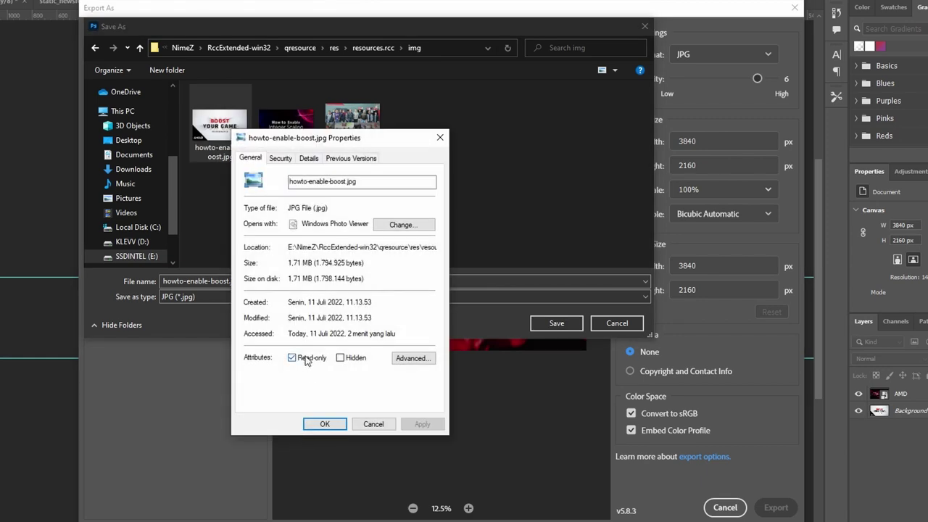
left_click(306, 360)
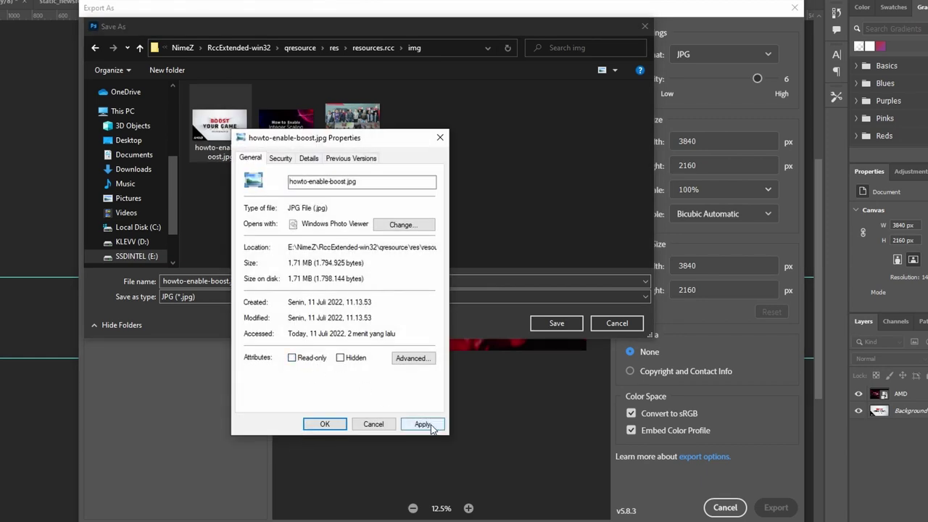
left_click(430, 426)
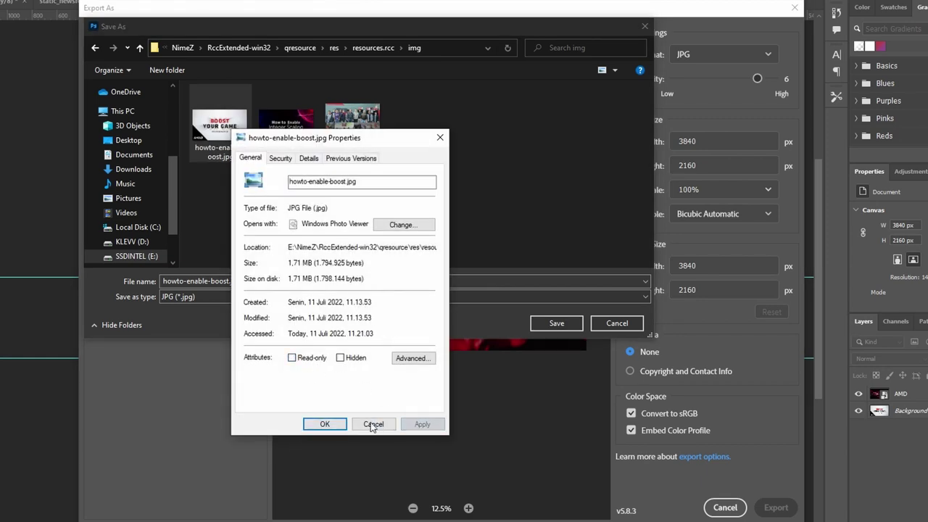
left_click(325, 425)
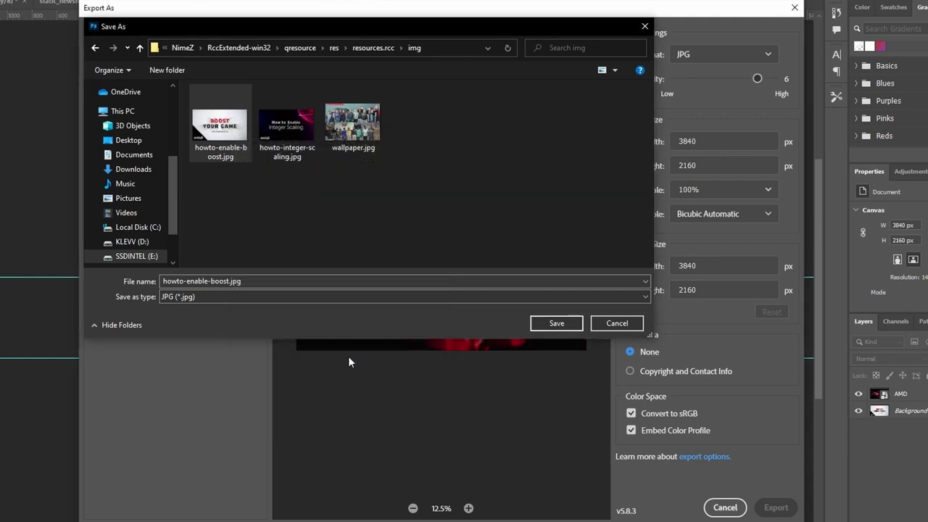
left_click(543, 324)
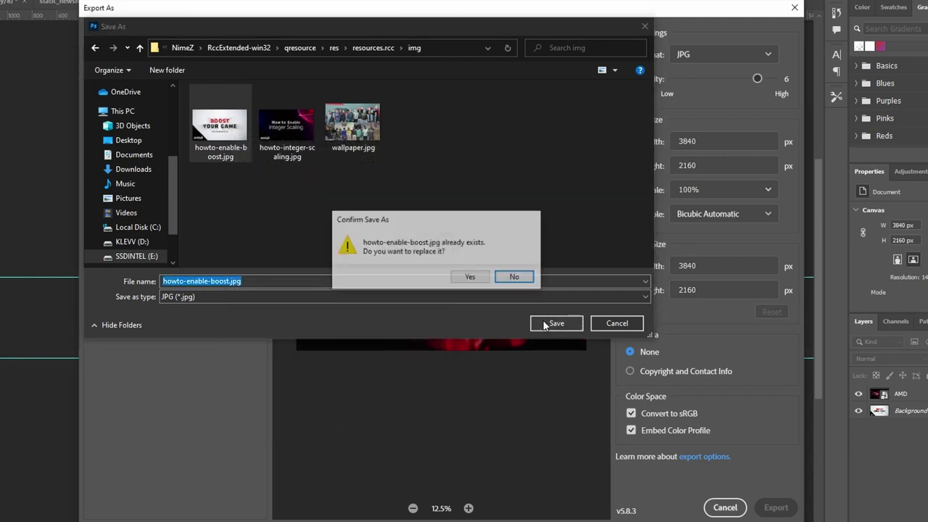
left_click(473, 278)
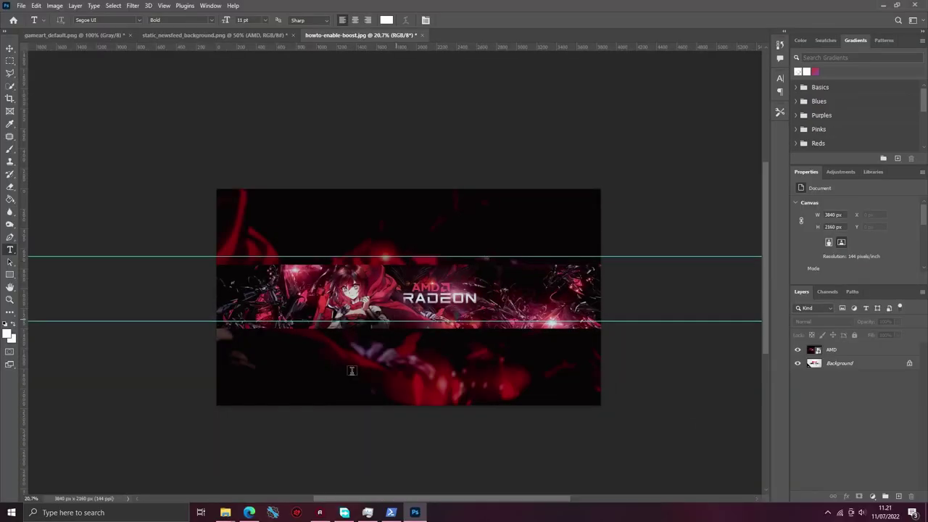
- Switch to the img folder window and set howto-enable-boost.jpg back to Read-only in its file properties
key("alt+Tab")
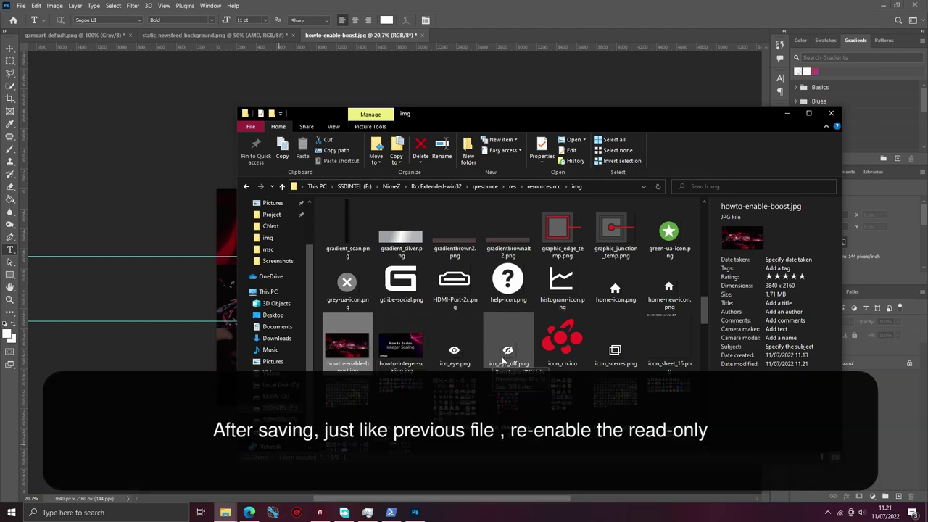
key("alt+Tab")
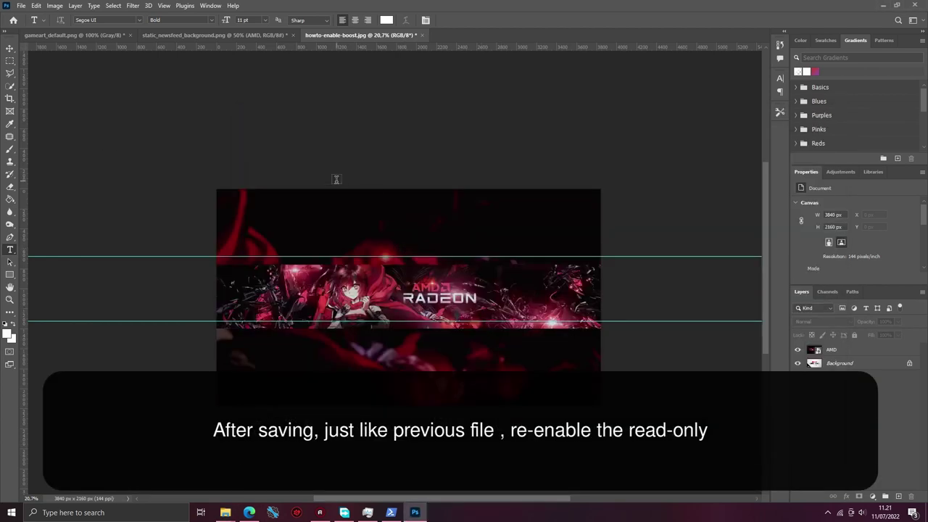
key("alt+Tab")
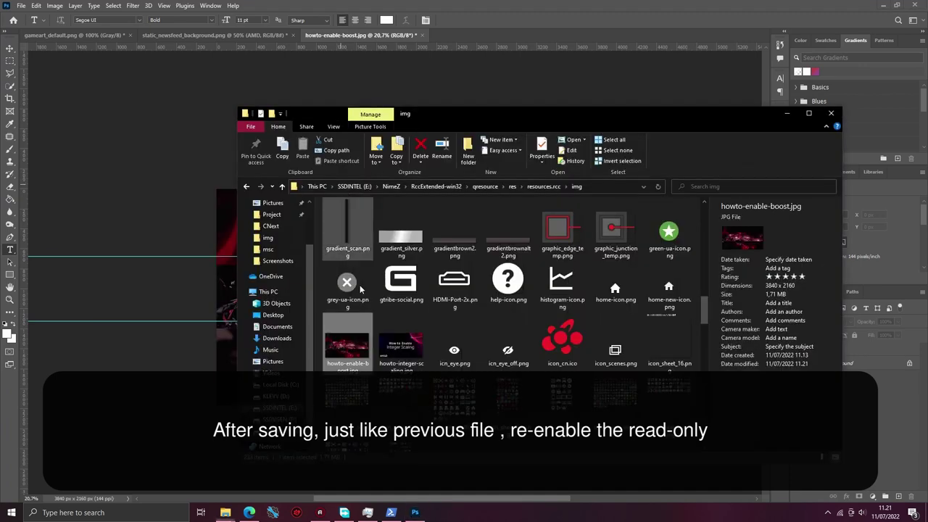
right_click(349, 338)
left_click(392, 323)
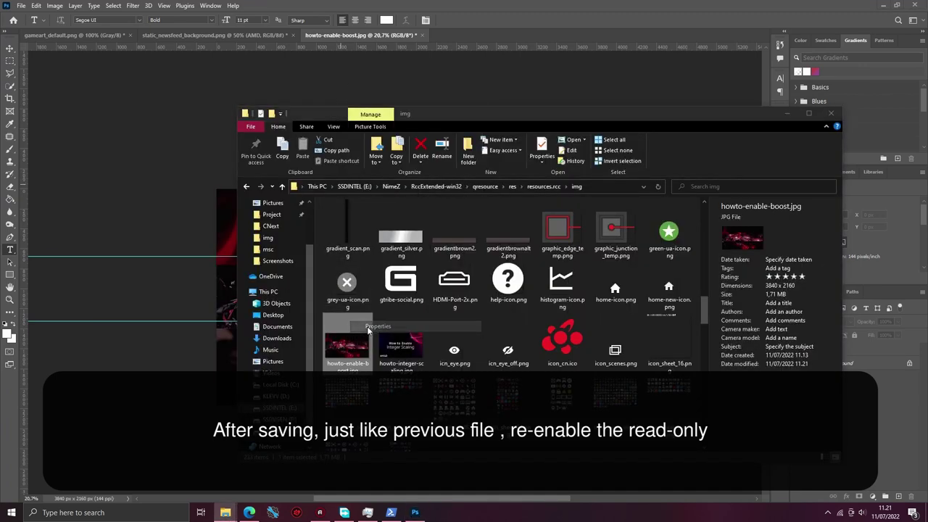
left_click(401, 435)
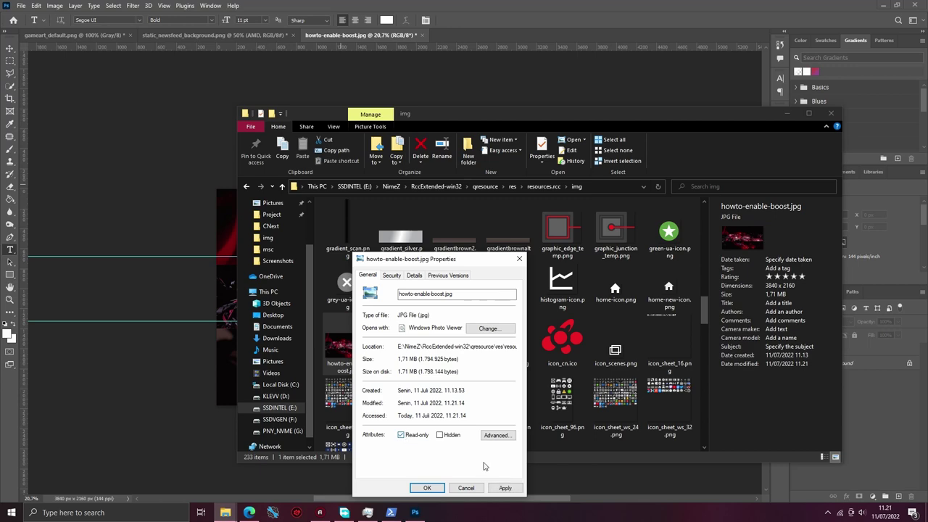
left_click(505, 488)
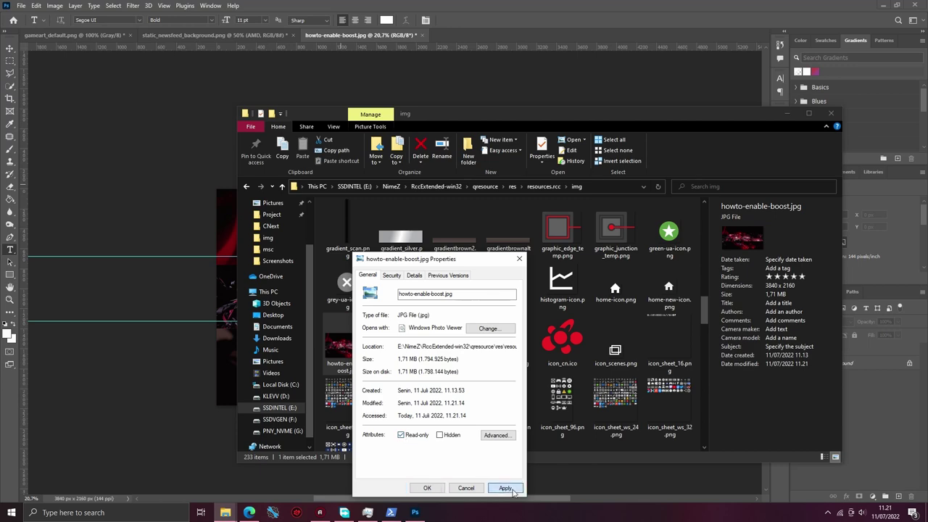
left_click(431, 490)
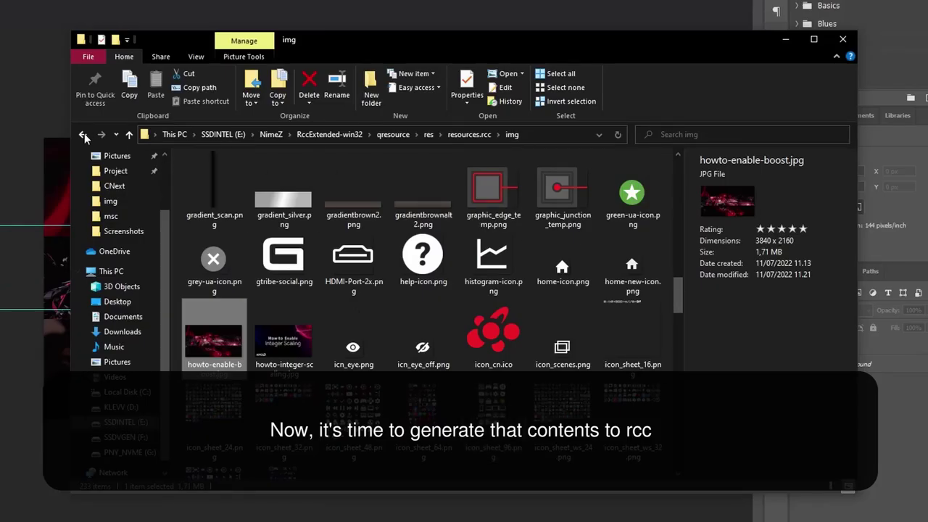
- Go back from img to the res folder and switch to the qresource folder window
left_click(247, 190)
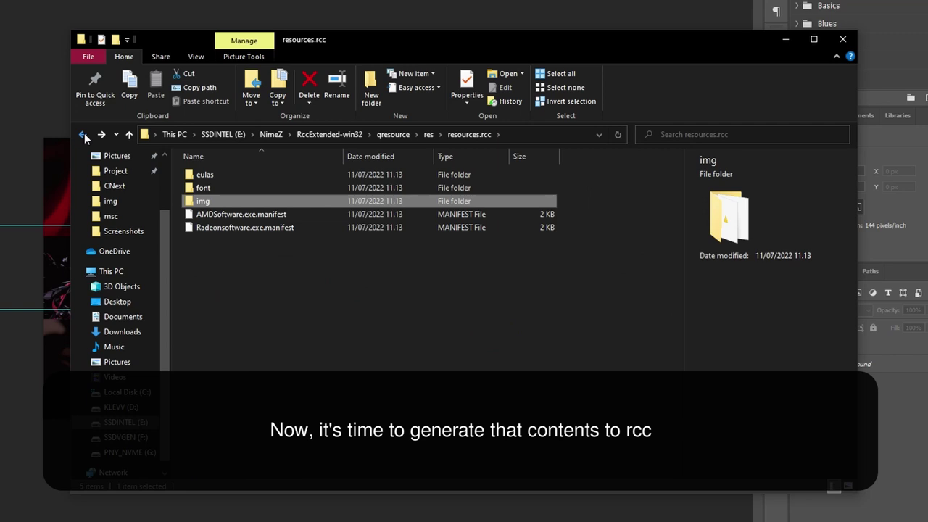
left_click(83, 136)
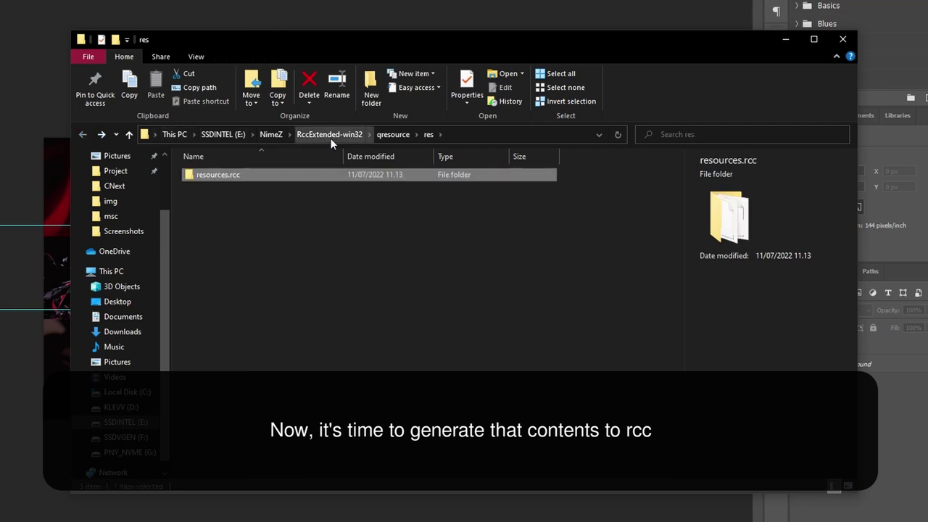
key("alt+Tab")
key("alt+Tab")
key("alt+Tab")
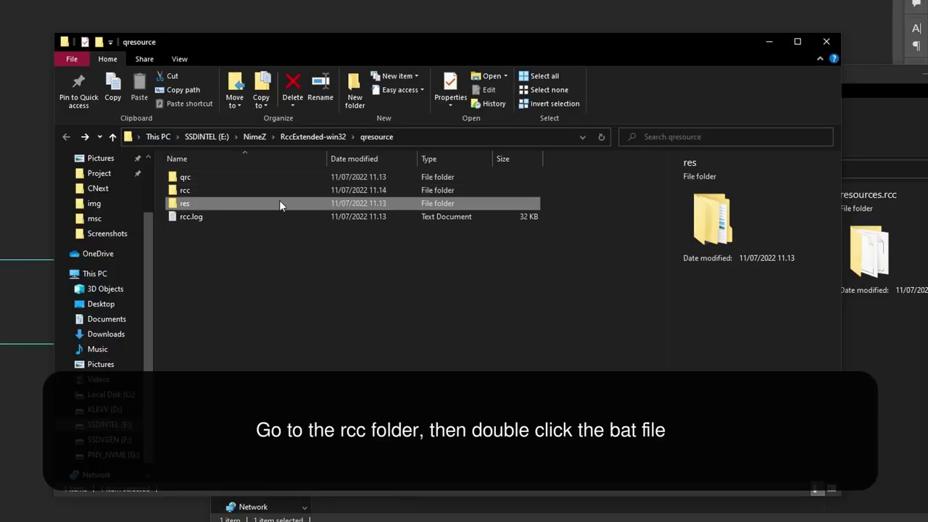
- Open the rcc folder and run make.bat to generate resources.rcc, closing the console once it finishes
double_click(218, 189)
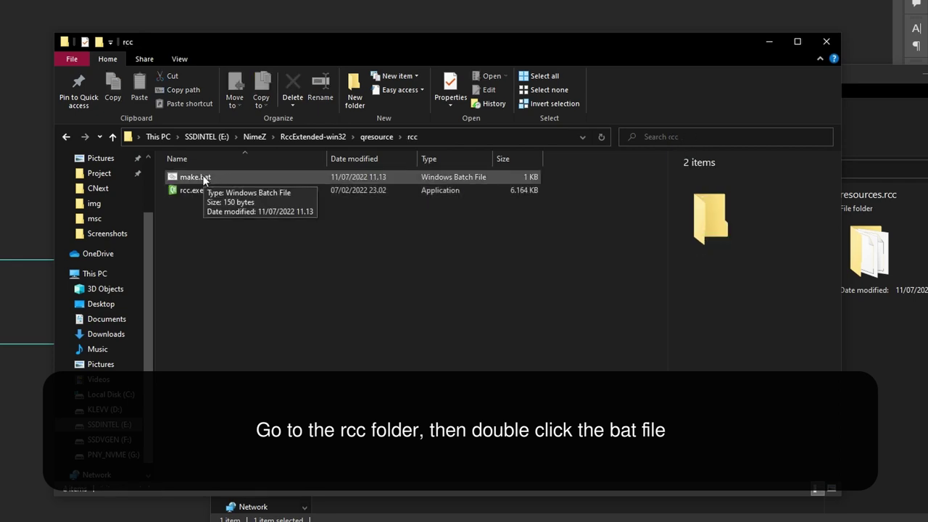
left_click(203, 180)
left_click(224, 217)
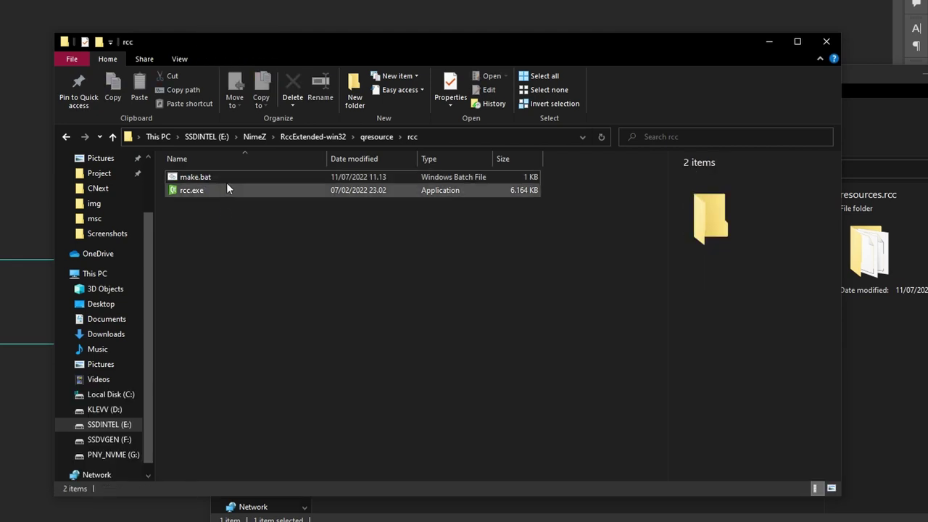
double_click(226, 180)
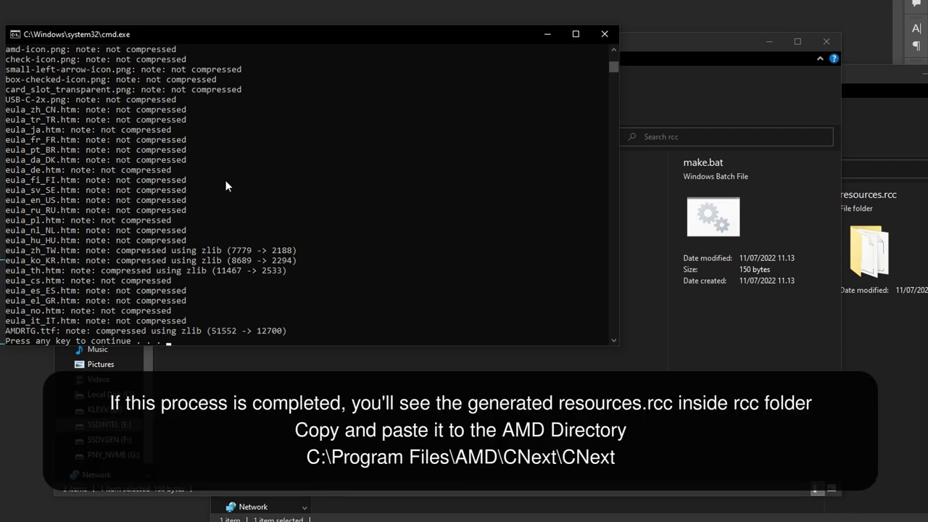
key("Return")
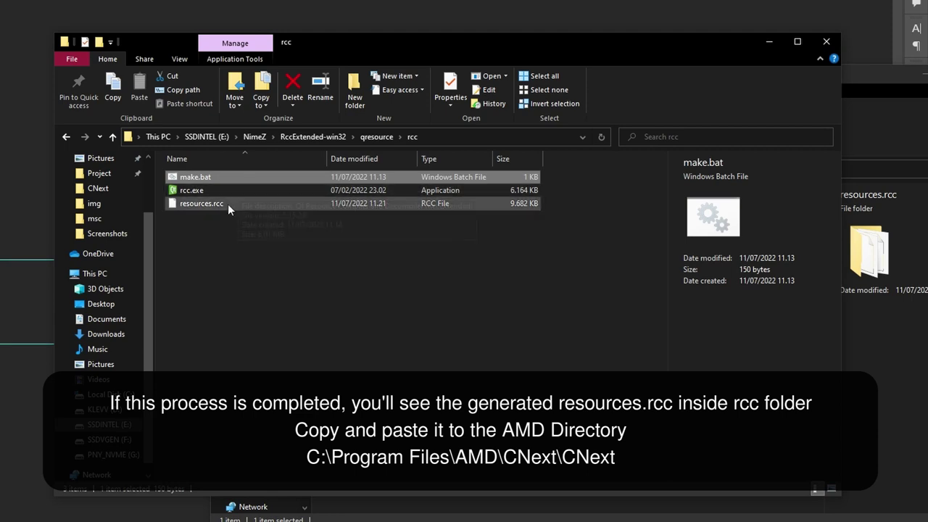
- Copy the generated resources.rcc file and switch to the Documents folder window
left_click(224, 202)
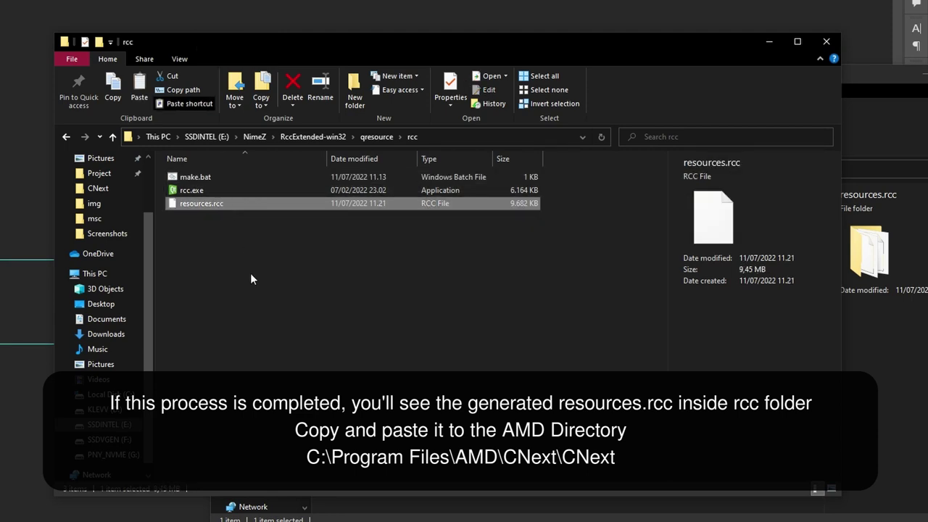
key("alt+Tab")
key("alt+Tab")
key("alt+Tab")
key("alt+Tab")
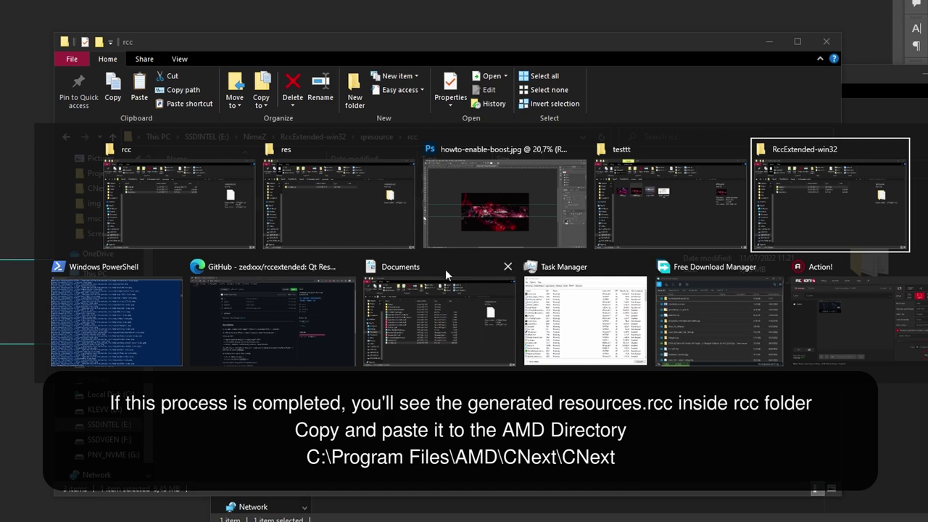
left_click(482, 312)
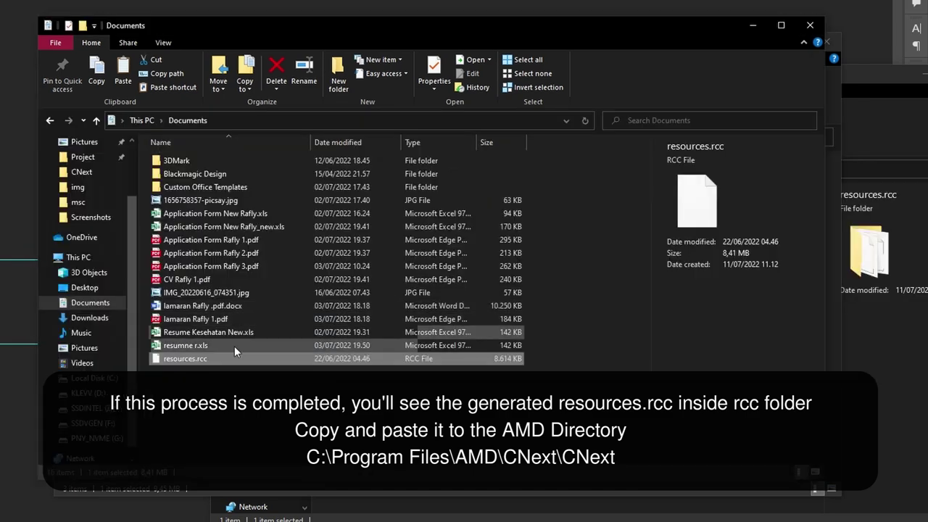
- Browse to C:\Program Files\AMD\CNext\CNext
left_click(91, 378)
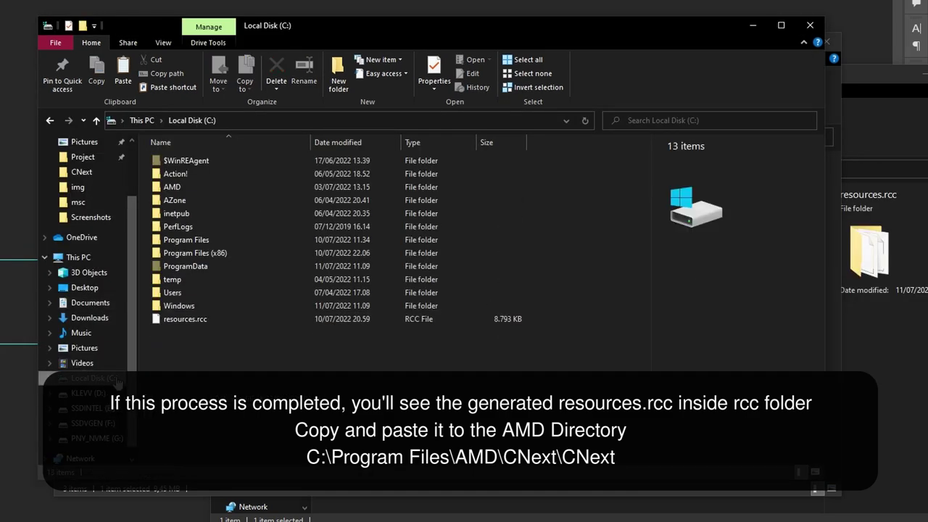
double_click(200, 240)
double_click(185, 195)
double_click(186, 173)
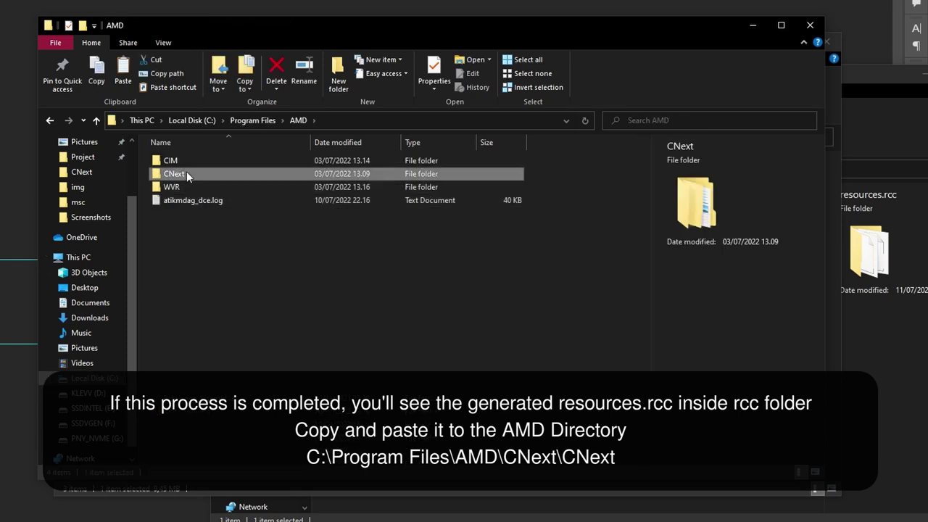
double_click(185, 163)
scroll(187, 377, "down", 10)
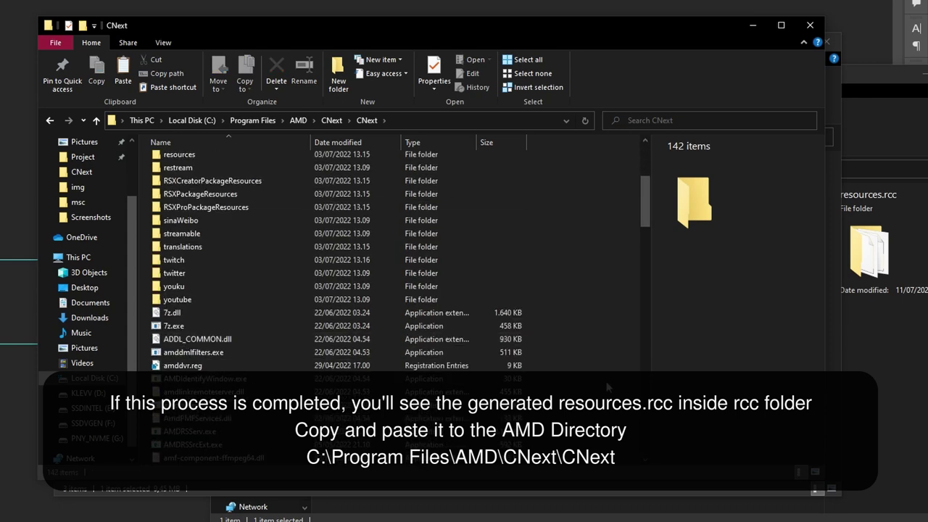
- Paste resources.rcc into the inner CNext folder, replacing the existing file and granting administrator permission
key("ctrl+v")
left_click(493, 166)
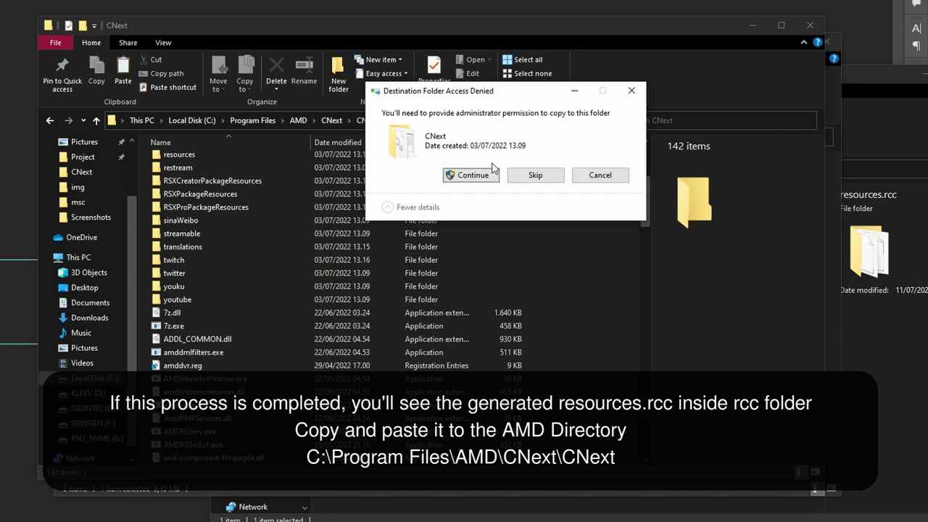
left_click(491, 174)
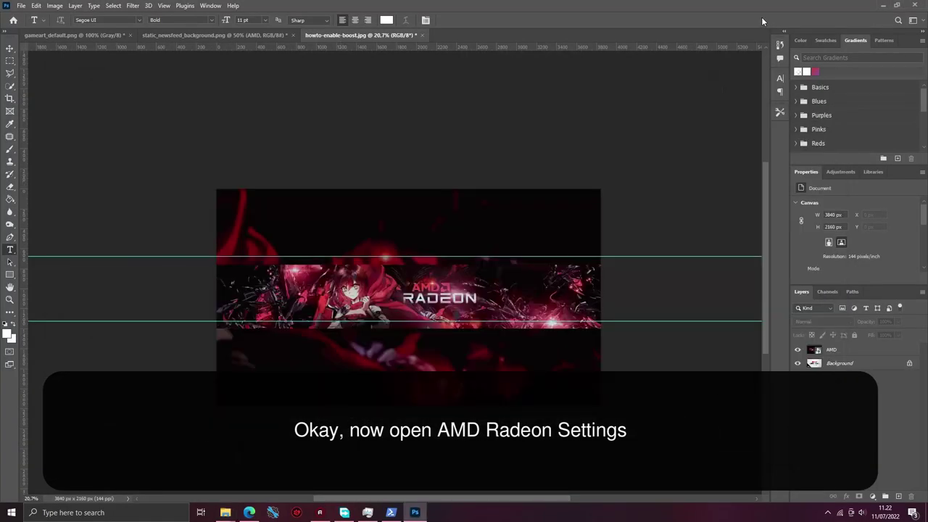
- Quit Photoshop without saving changes to howto-enable-boost.jpg, static_newsfeed_background.png and gameart_default.png
left_click(921, 5)
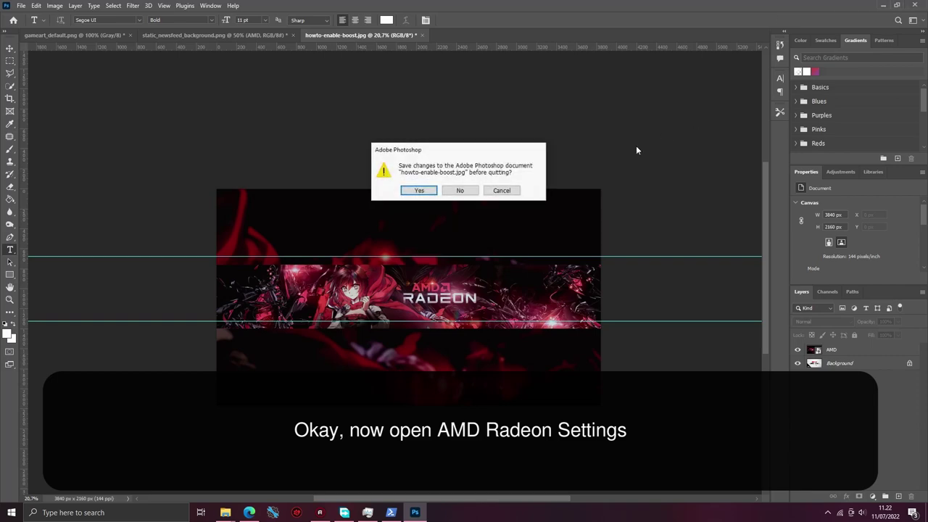
left_click(459, 190)
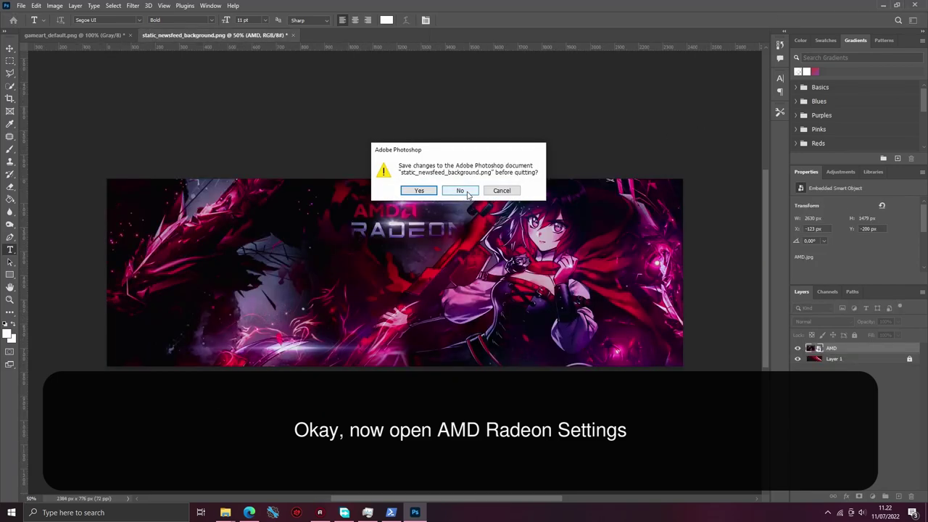
left_click(459, 190)
left_click(459, 190)
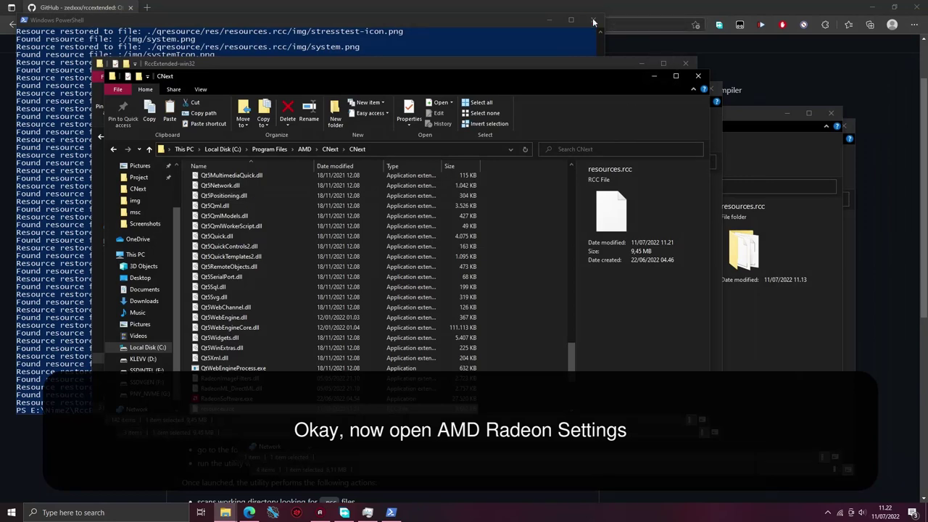
- Close the PowerShell window and open AMD Radeon Settings from the desktop
left_click(593, 21)
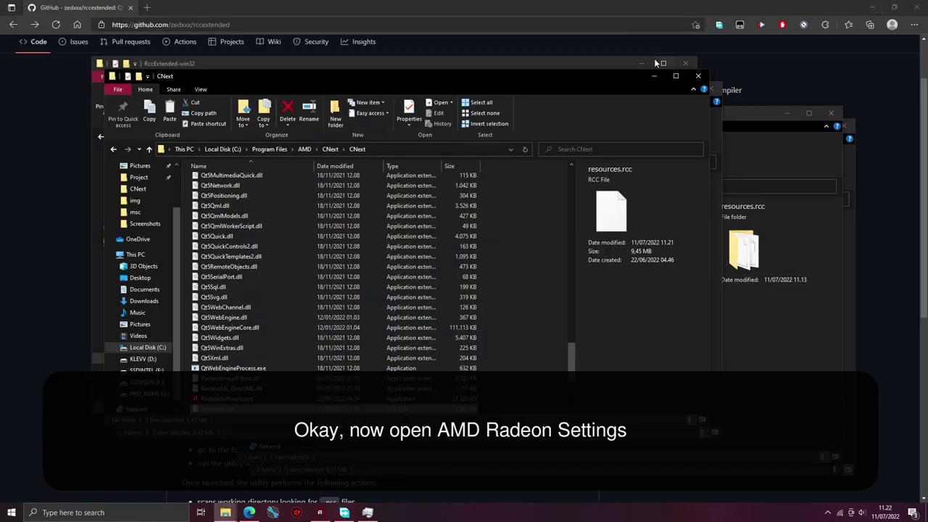
key("super+d")
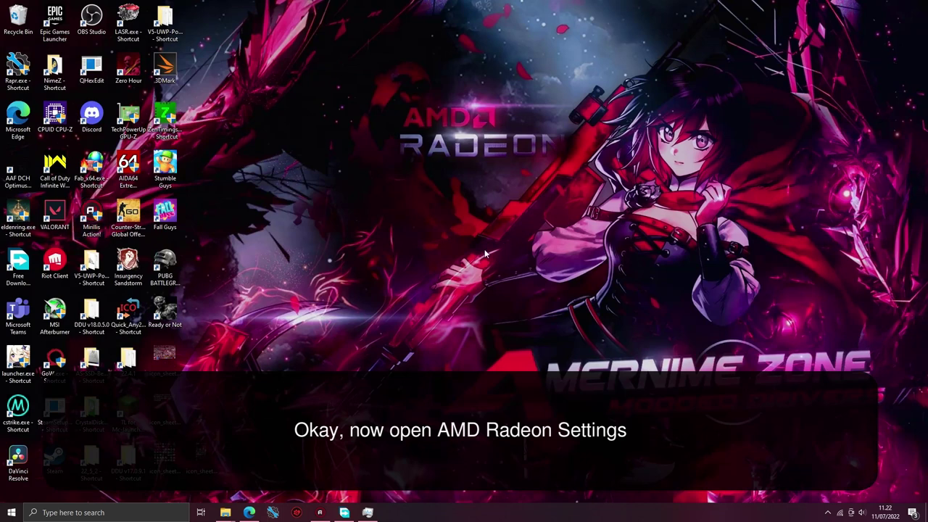
right_click(485, 250)
left_click(497, 258)
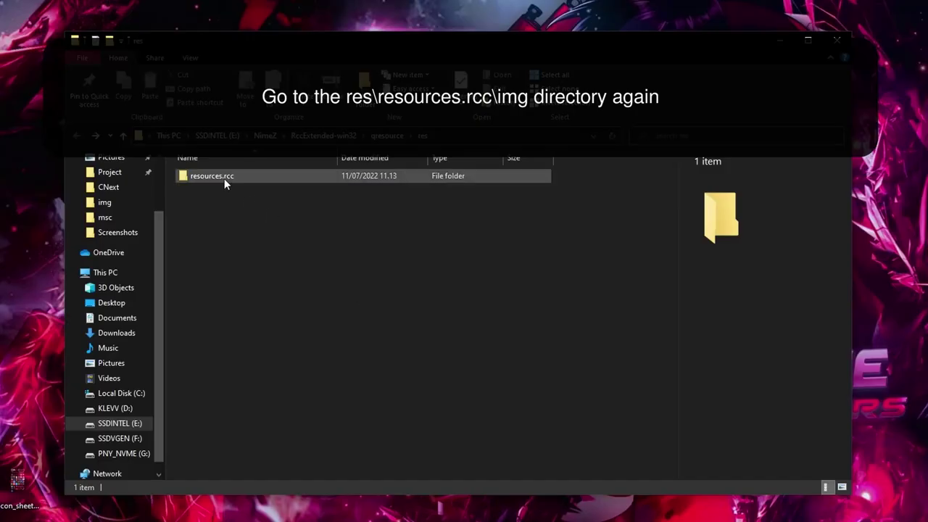
- Open the img folder inside resources.rcc and locate static_newsfeed_foreground_radeon.png
double_click(224, 179)
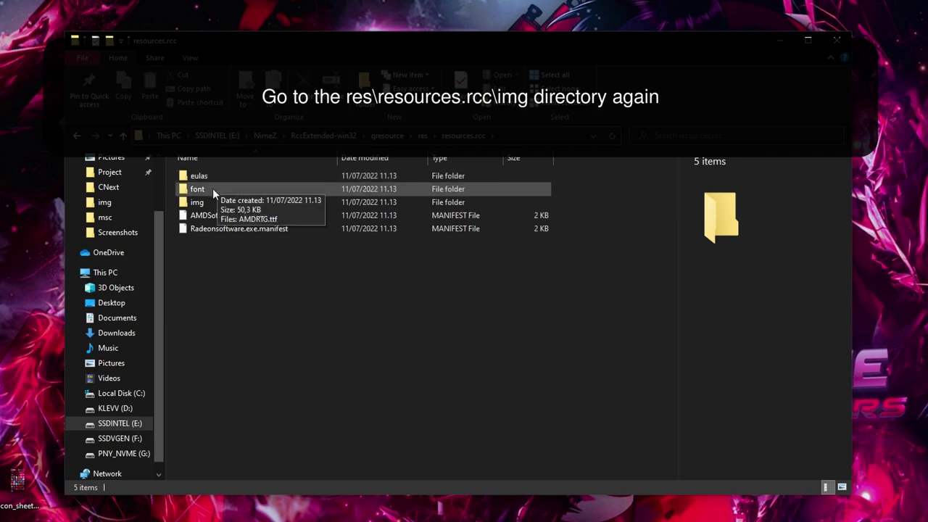
double_click(197, 202)
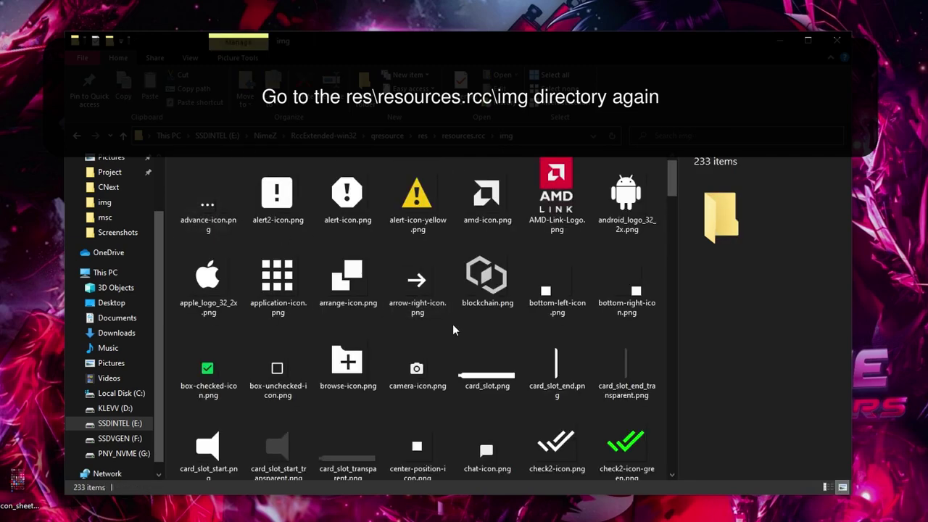
scroll(444, 330, "down", 5)
scroll(445, 326, "down", 2)
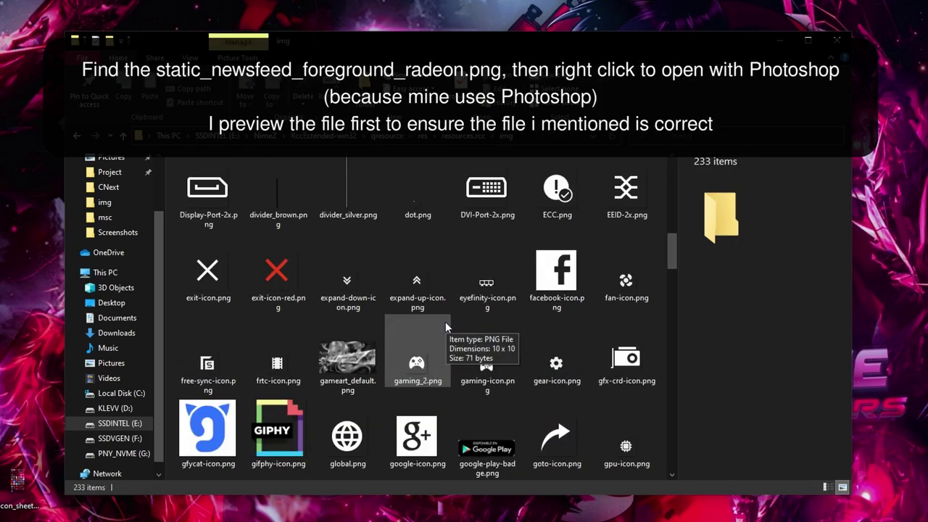
scroll(445, 326, "down", 2)
scroll(446, 326, "down", 6)
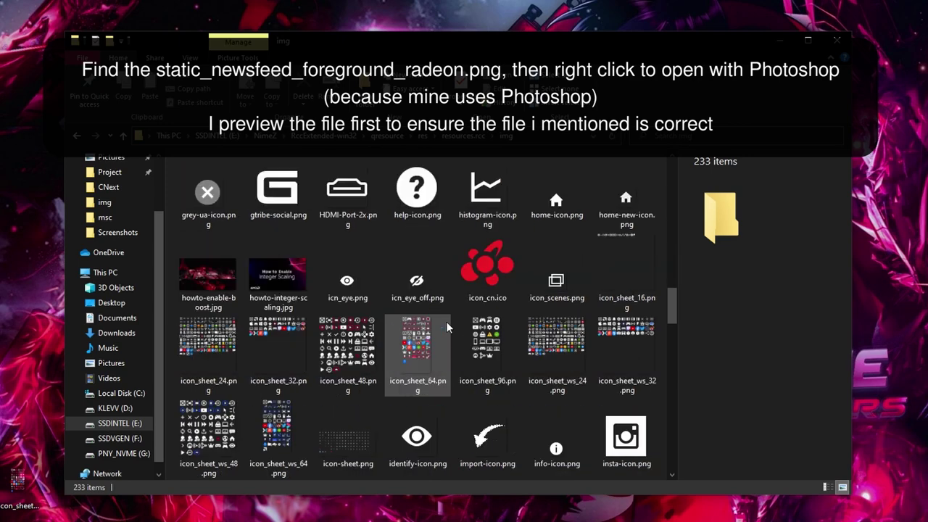
scroll(446, 326, "down", 4)
scroll(445, 328, "down", 4)
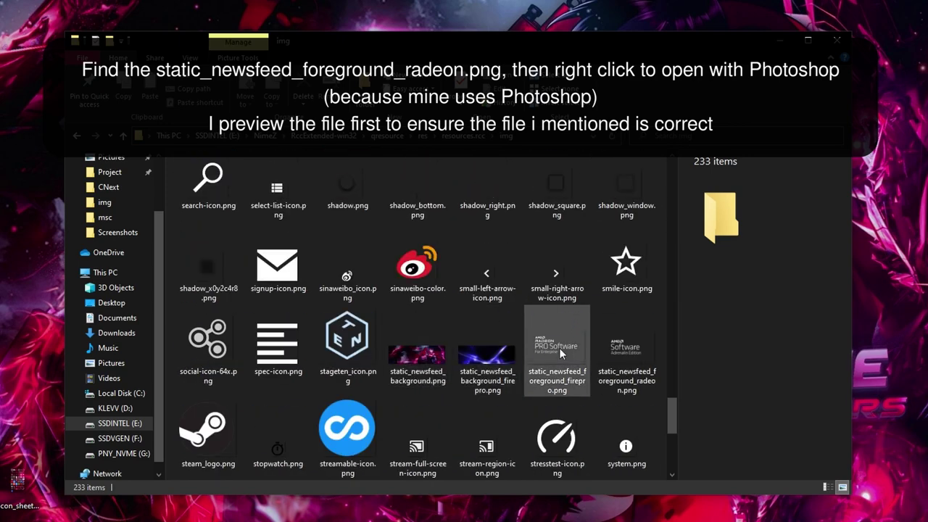
- Preview static_newsfeed_foreground_radeon.png to check that it is the label image, and close the viewer
right_click(607, 346)
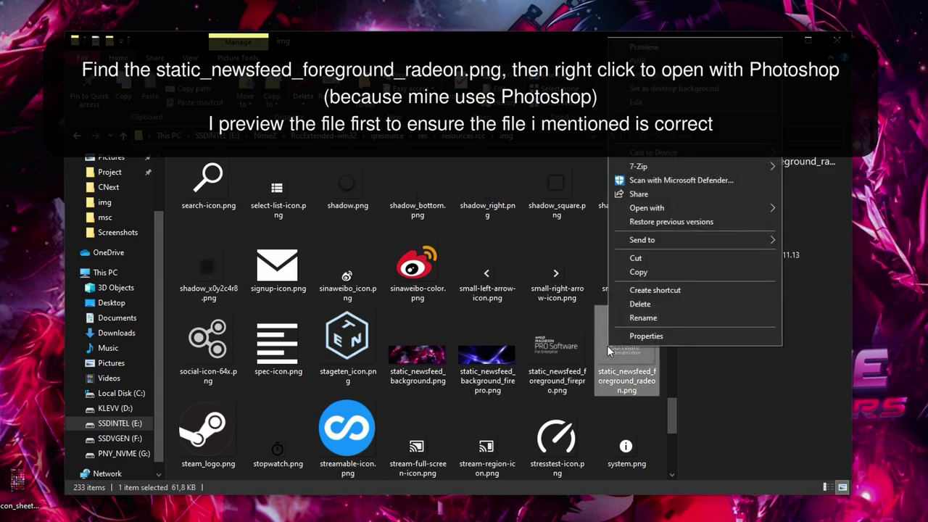
left_click(653, 49)
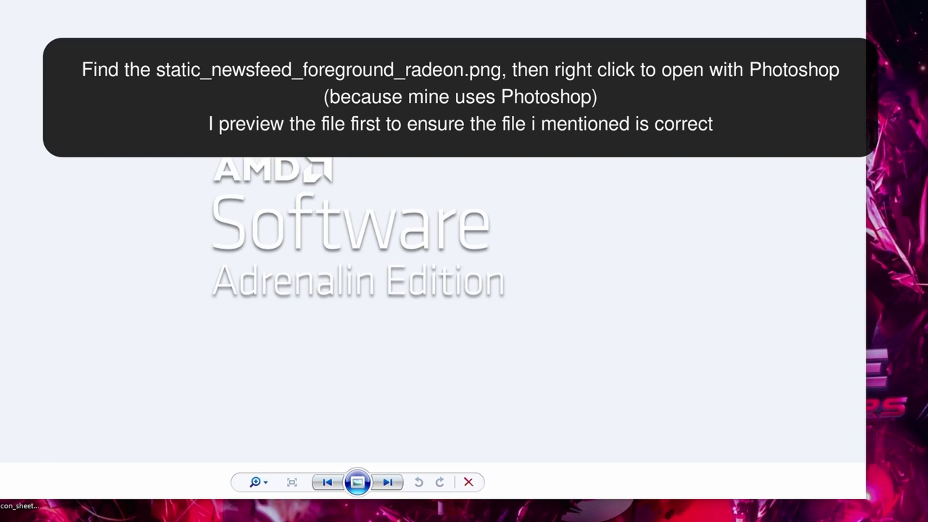
key("alt+F4")
- Open static_newsfeed_foreground_radeon.png in Photoshop and add an empty layer above a hidden Layer 1
right_click(619, 338)
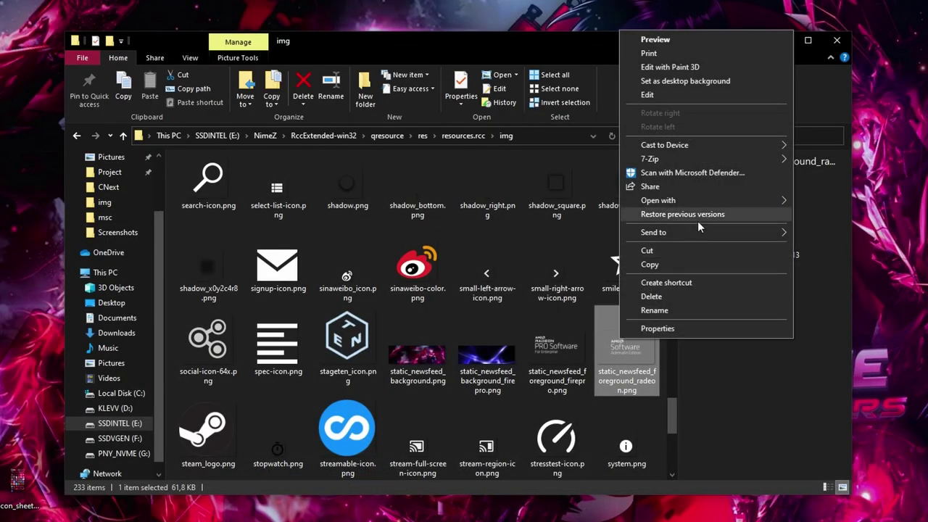
mouse_move(712, 197)
left_click(834, 200)
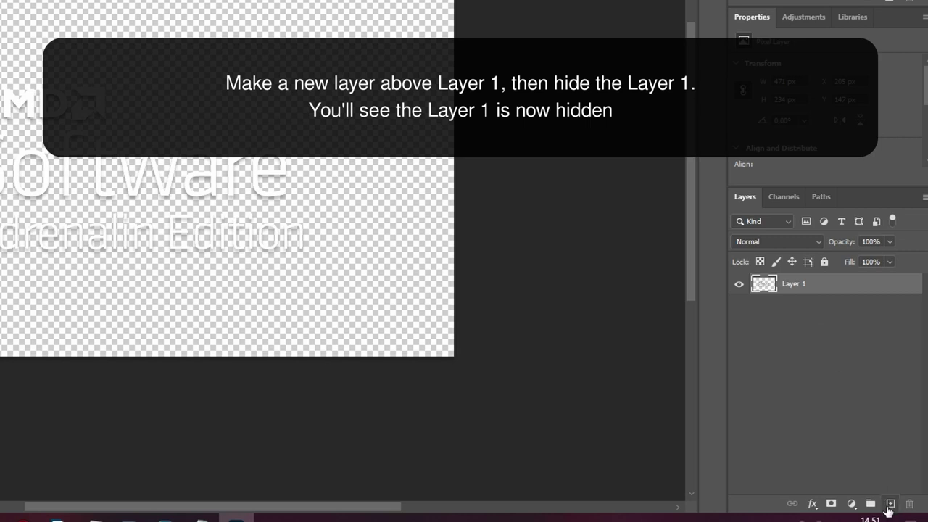
left_click(889, 505)
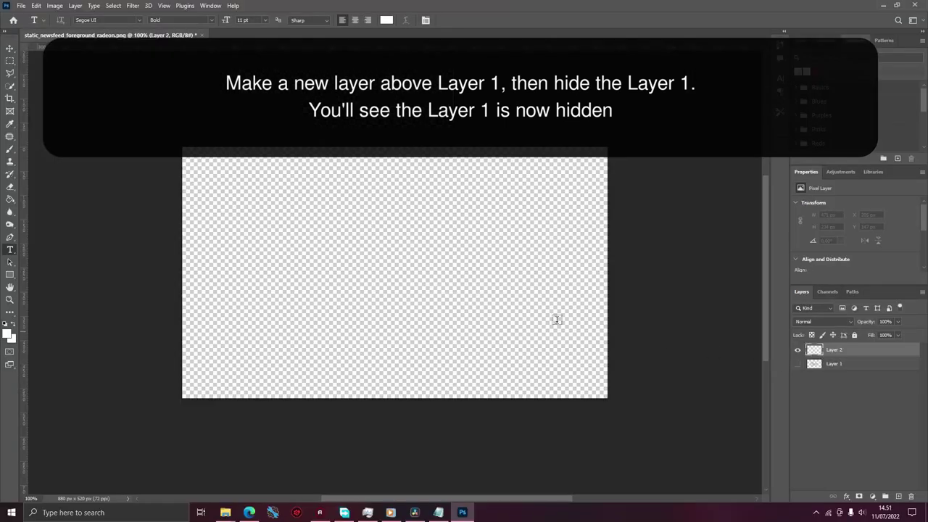
- Start a quick PNG export to the img folder and clear the Read-only attribute of the existing static_newsfeed_foreground_radeon.png
left_click(21, 5)
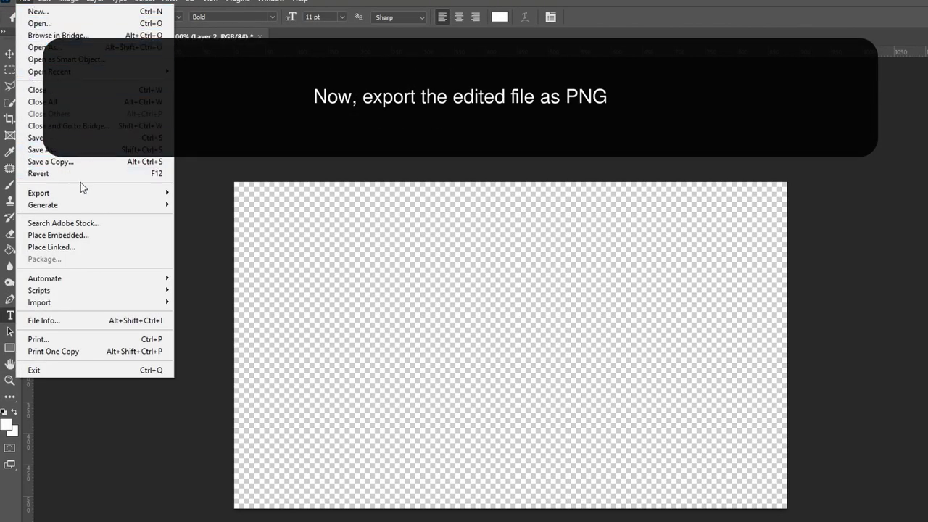
mouse_move(87, 194)
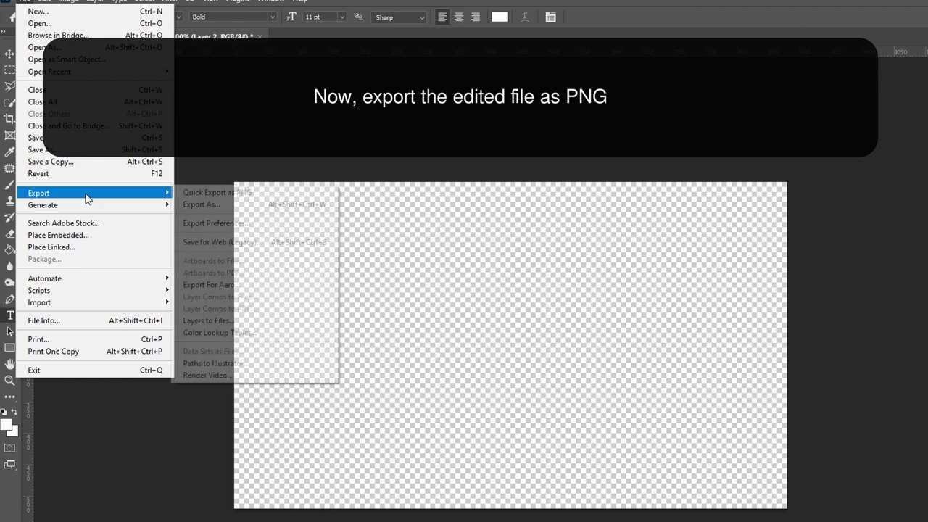
left_click(203, 193)
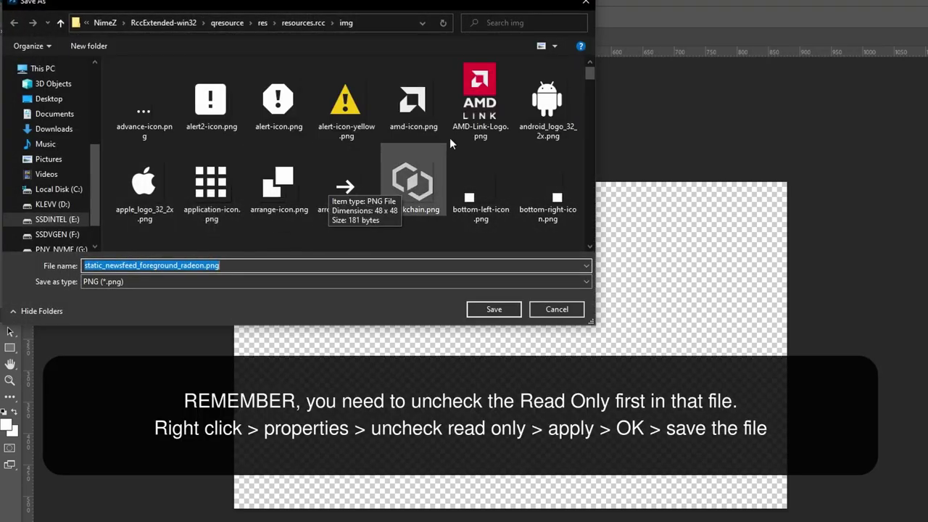
left_click_drag(588, 73, 590, 212)
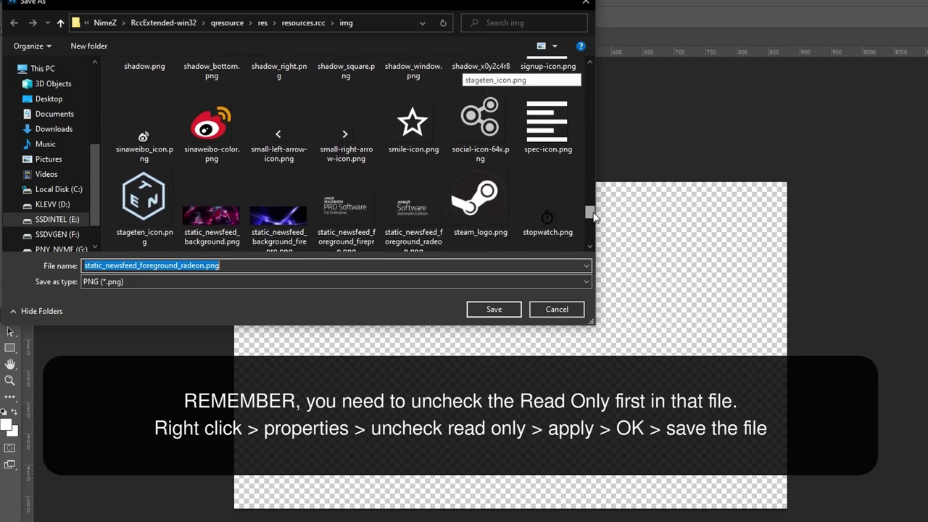
right_click(414, 215)
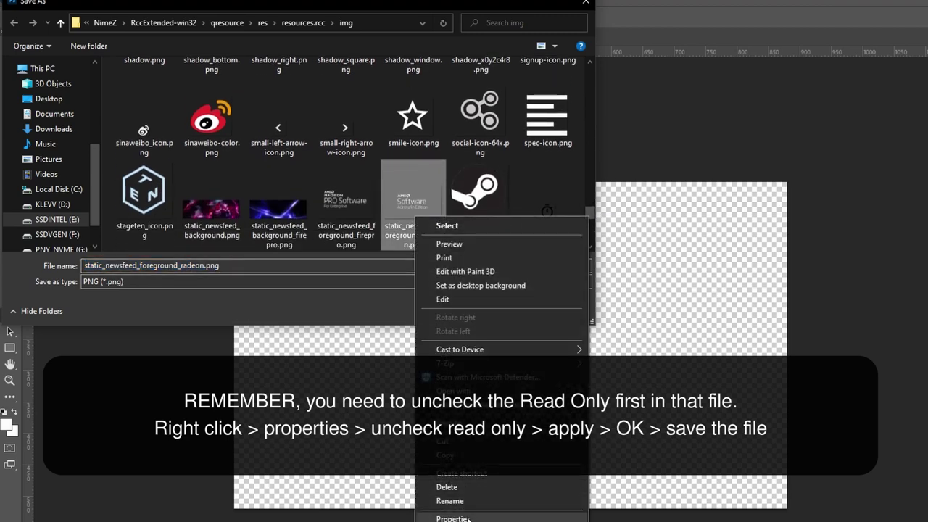
left_click(453, 518)
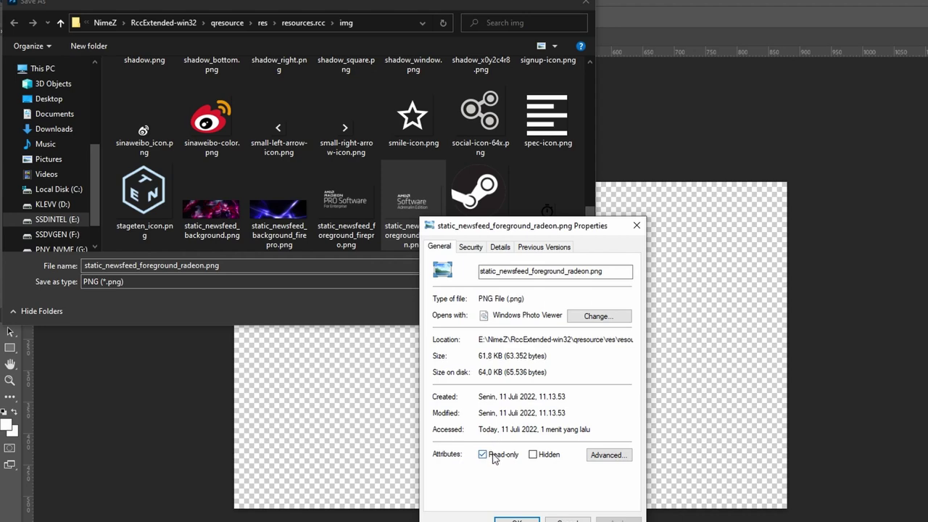
left_click(605, 519)
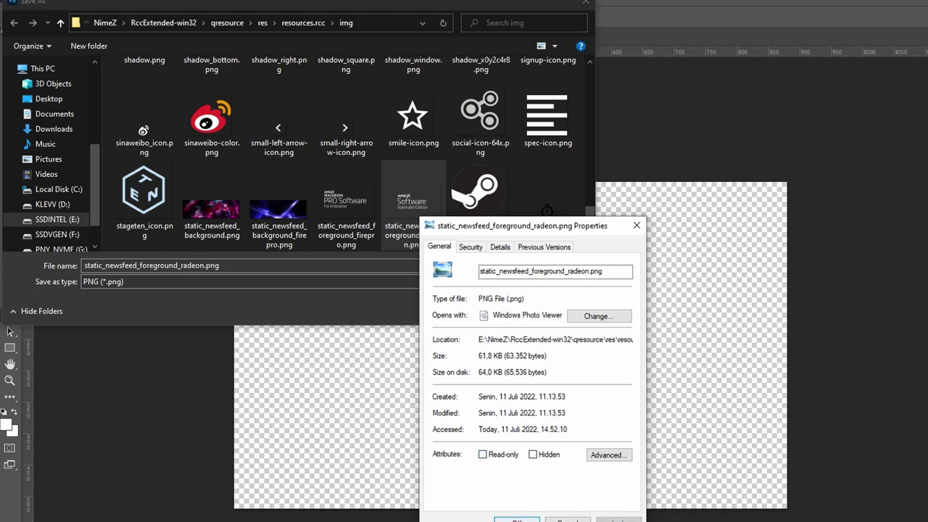
left_click(517, 520)
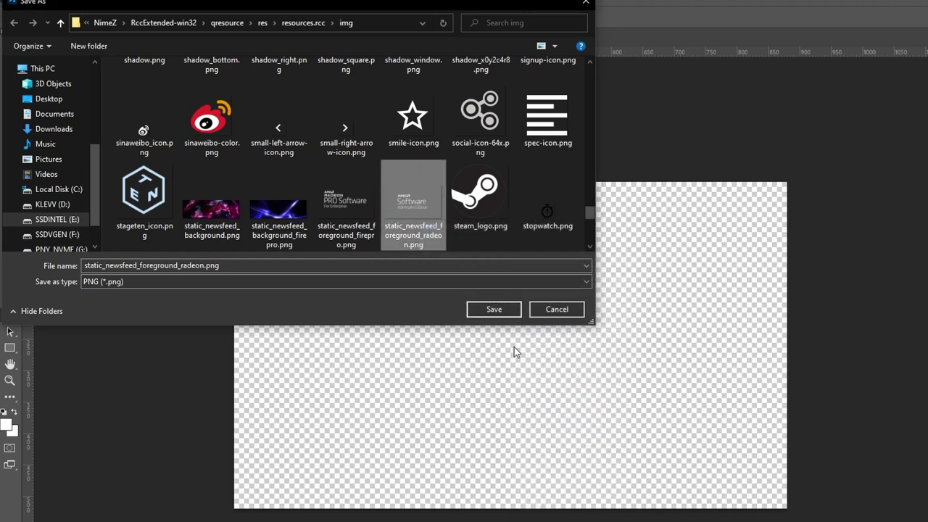
- Save the blank PNG over static_newsfeed_foreground_radeon.png and quit Photoshop without saving the document's changes
left_click(496, 312)
left_click(624, 323)
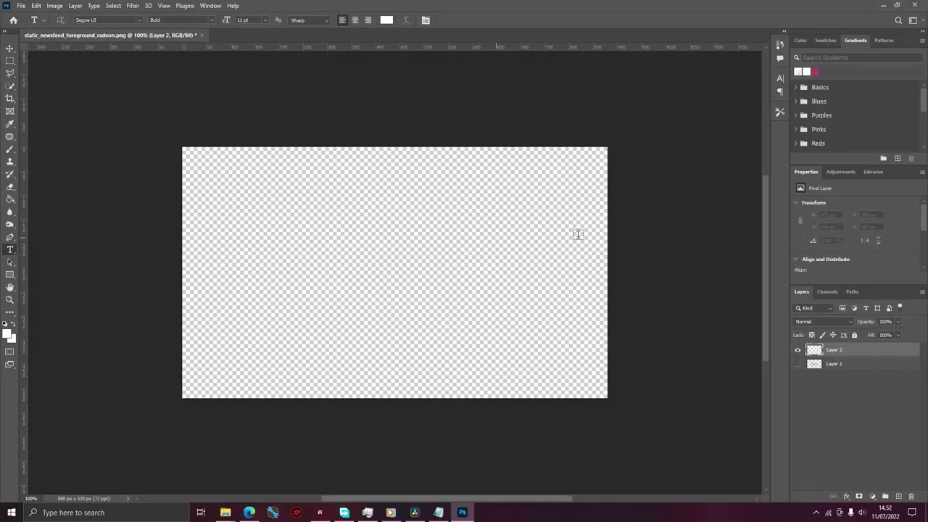
left_click(921, 5)
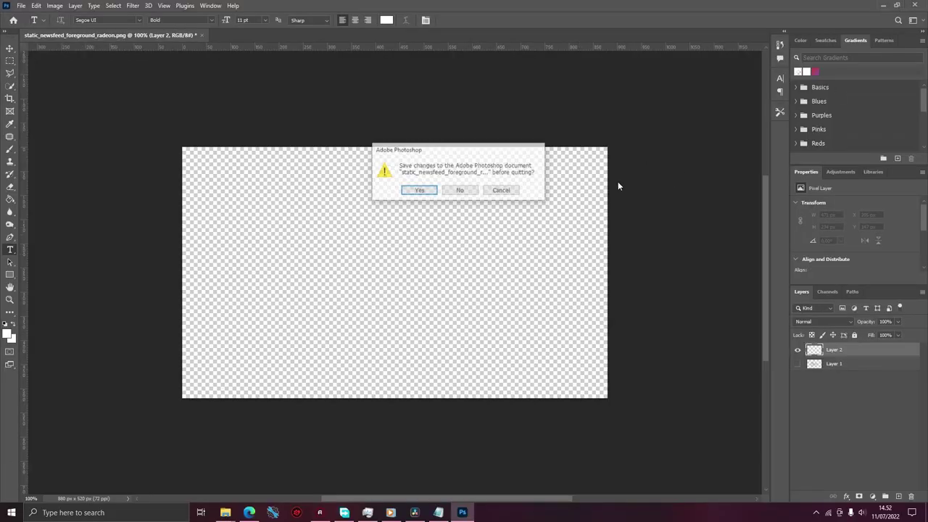
left_click(462, 190)
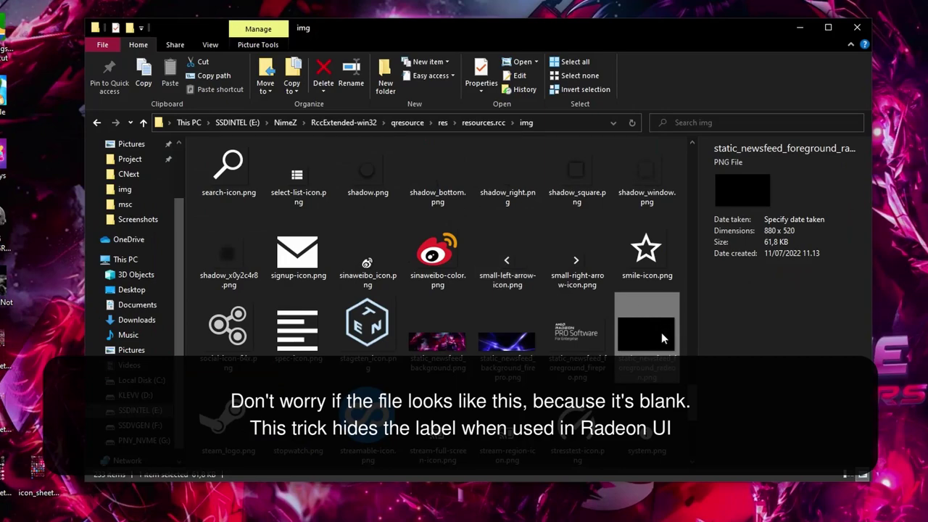
- Preview the exported static_newsfeed_foreground_radeon.png and close the viewer
double_click(657, 332)
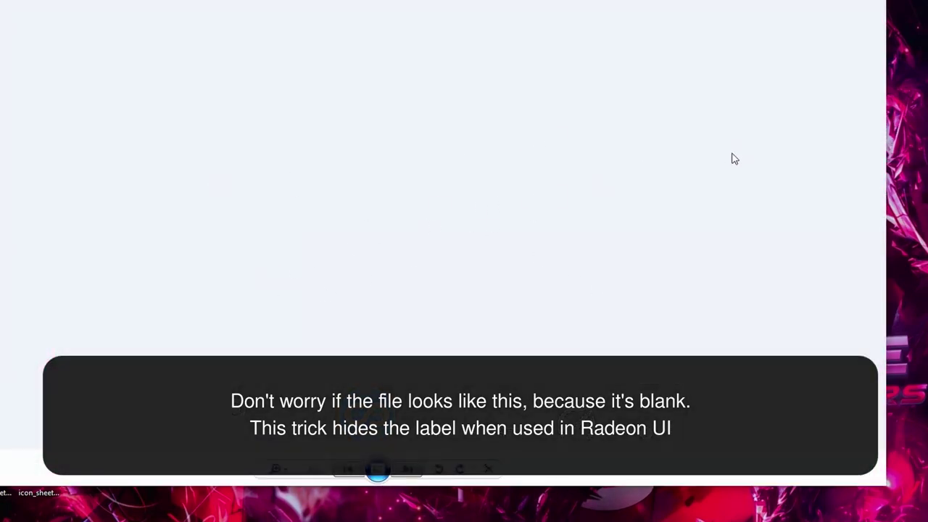
key("alt+F4")
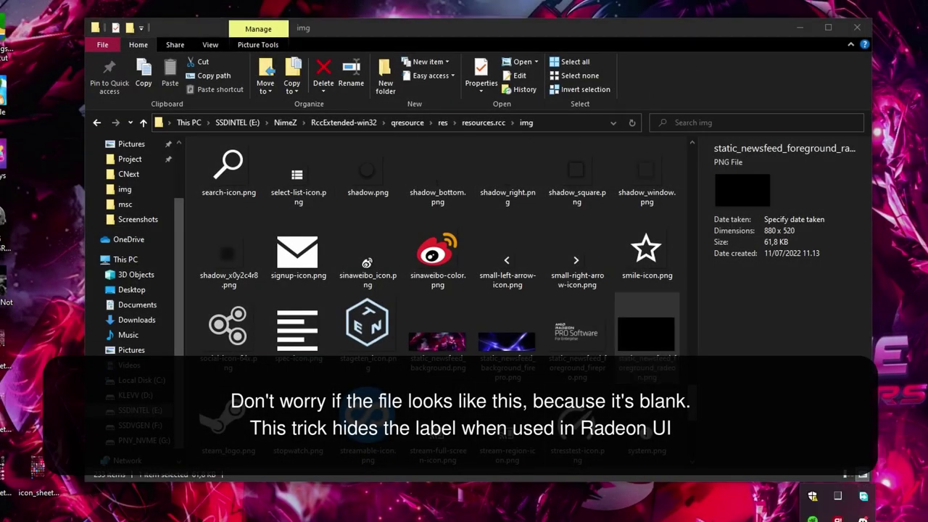
- Open Task Manager's process details and end the RadeonSoftware.exe process tree
right_click(765, 514)
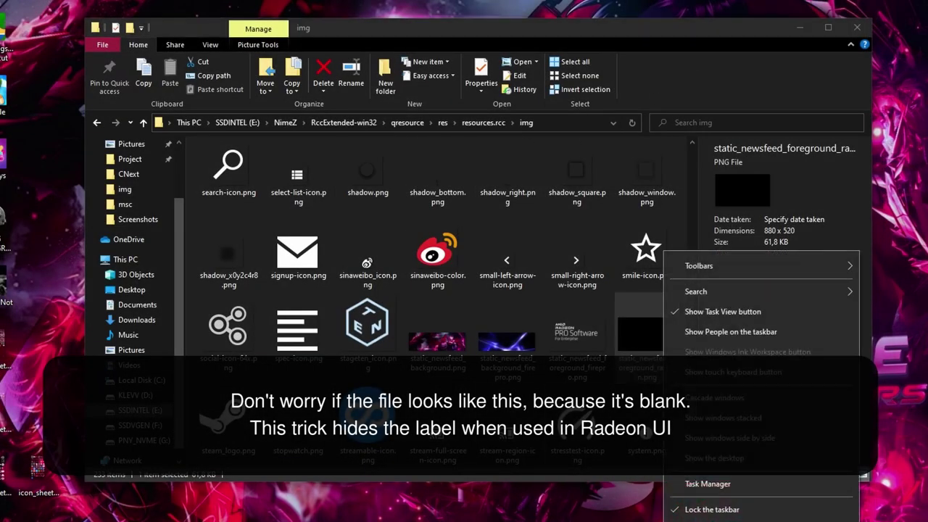
left_click(698, 483)
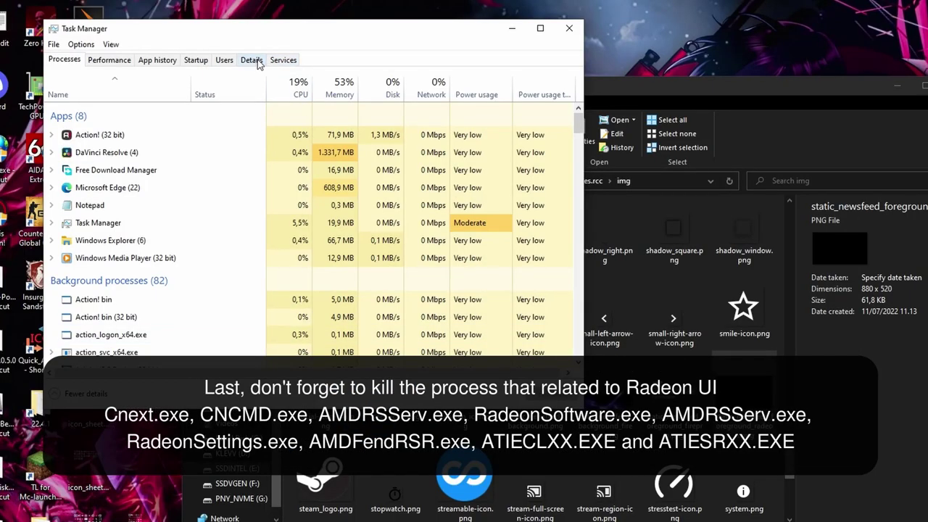
left_click(252, 61)
scroll(105, 305, "down", 1)
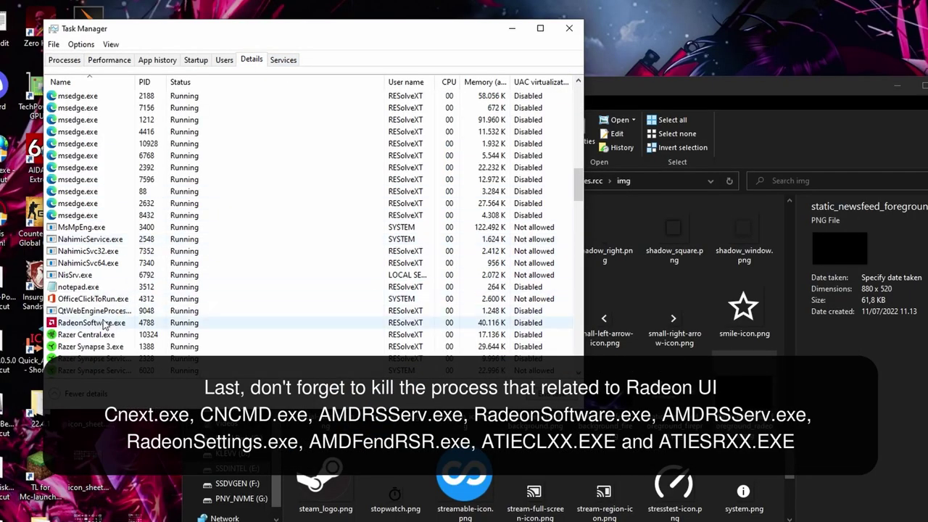
right_click(100, 325)
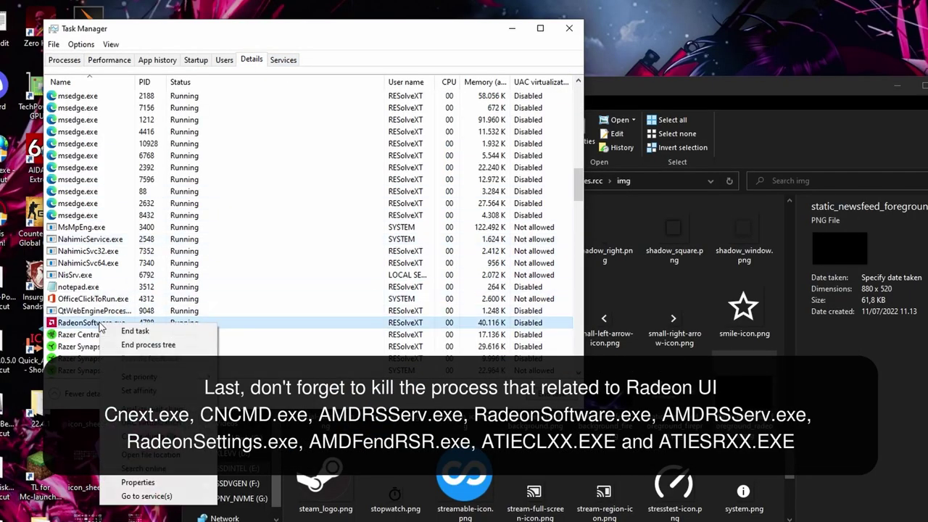
left_click(133, 348)
left_click(493, 299)
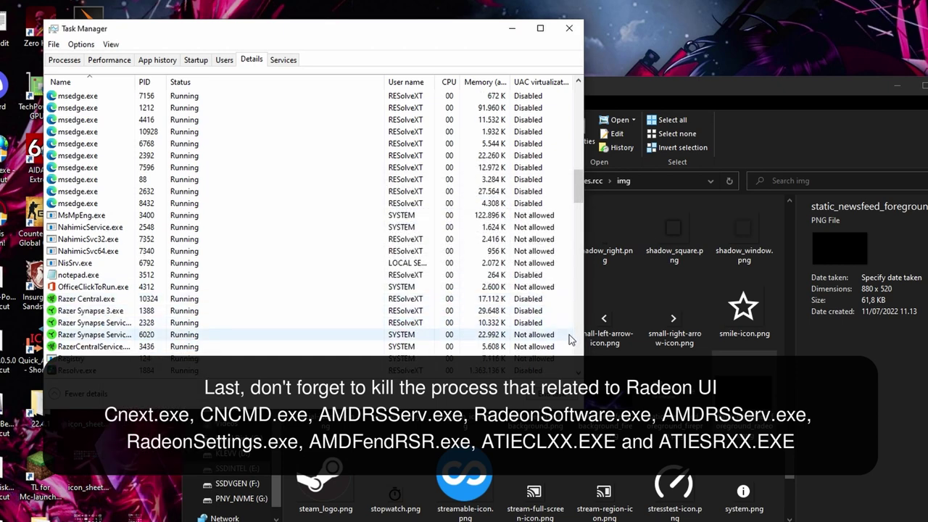
- End the AMDRSServ.exe process tree, check for other Radeon processes and close Task Manager
left_click_drag(578, 190, 578, 91)
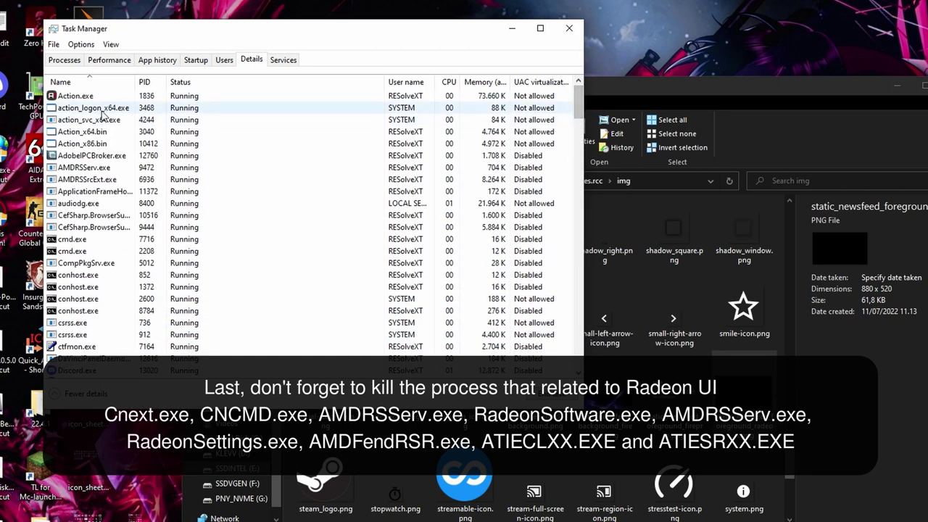
right_click(104, 169)
left_click(114, 192)
left_click(484, 298)
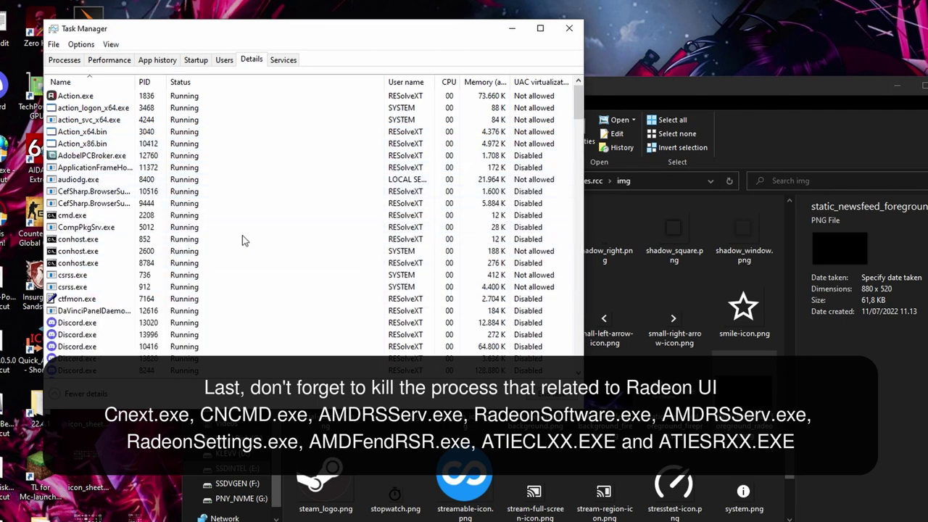
scroll(267, 255, "down", 5)
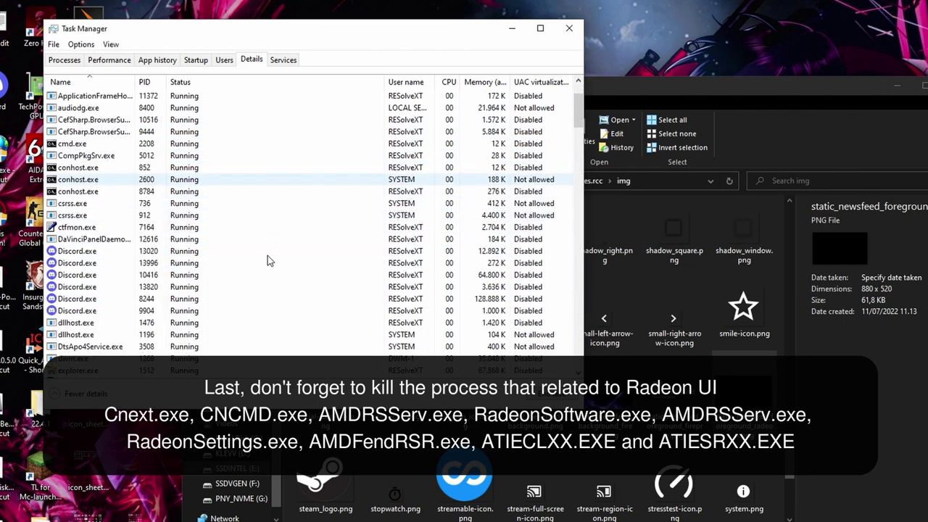
scroll(266, 255, "down", 12)
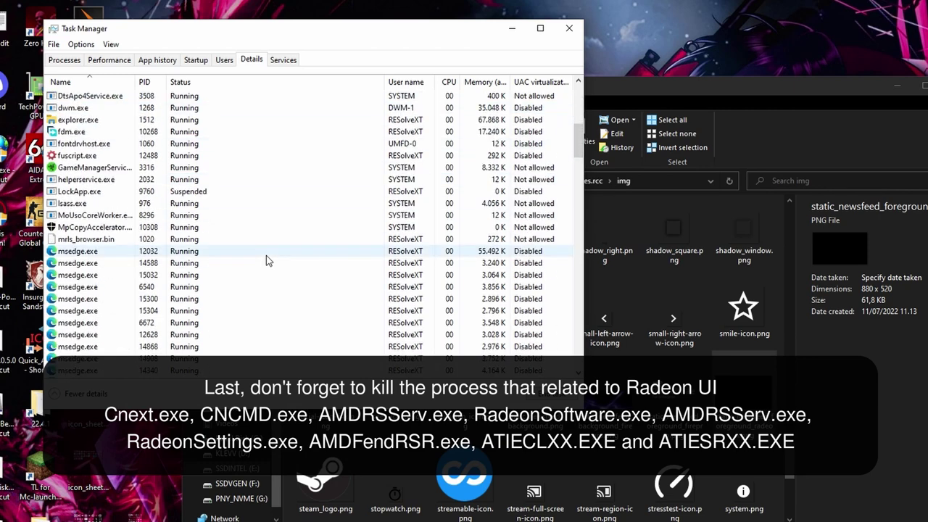
left_click(569, 28)
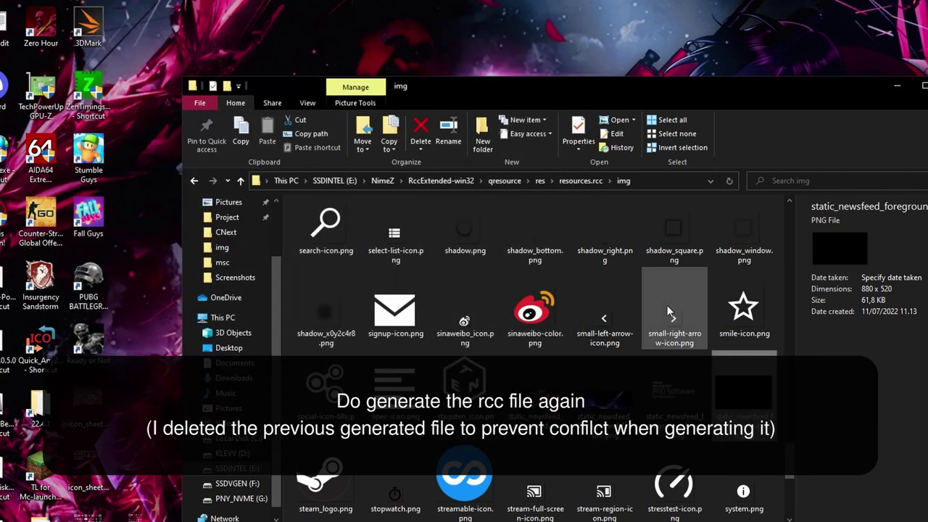
- Go to the qresource\rcc folder window and permanently delete the previously generated resources.rcc file
left_click(194, 182)
left_click(194, 182)
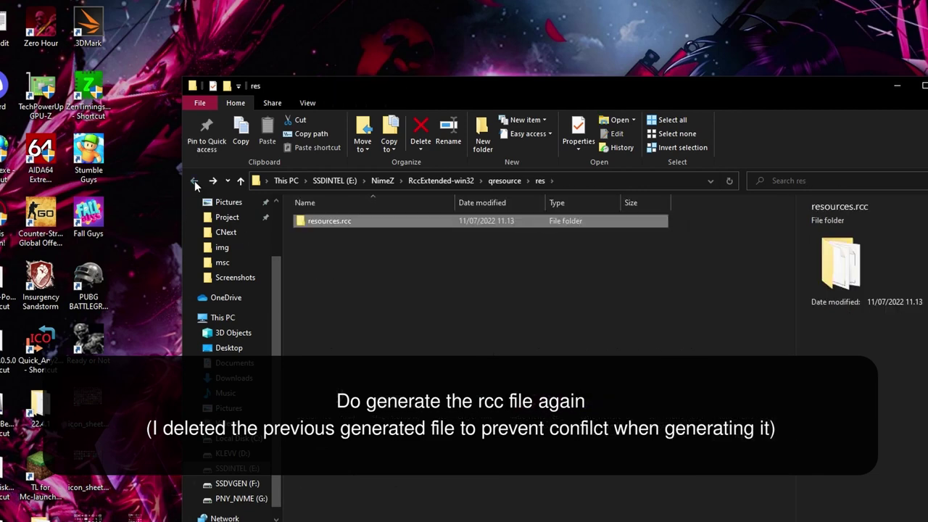
key("super+Tab")
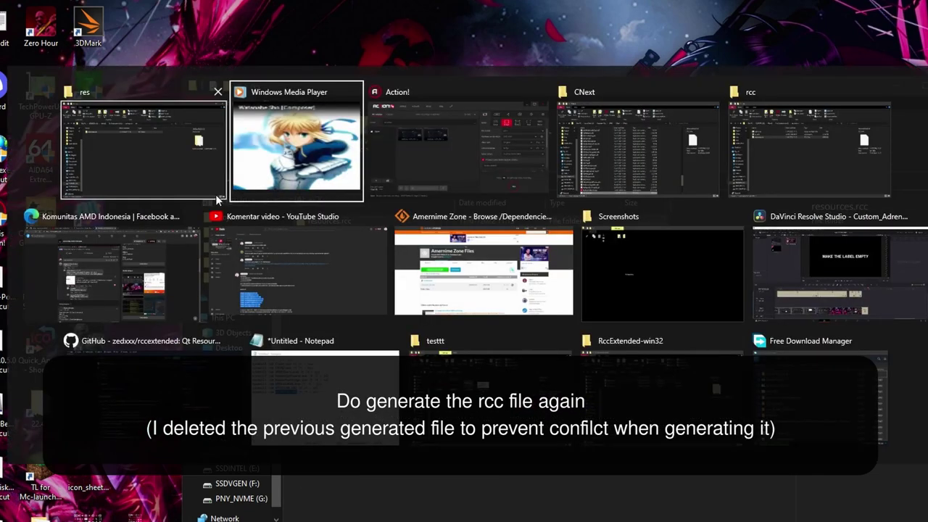
left_click(731, 163)
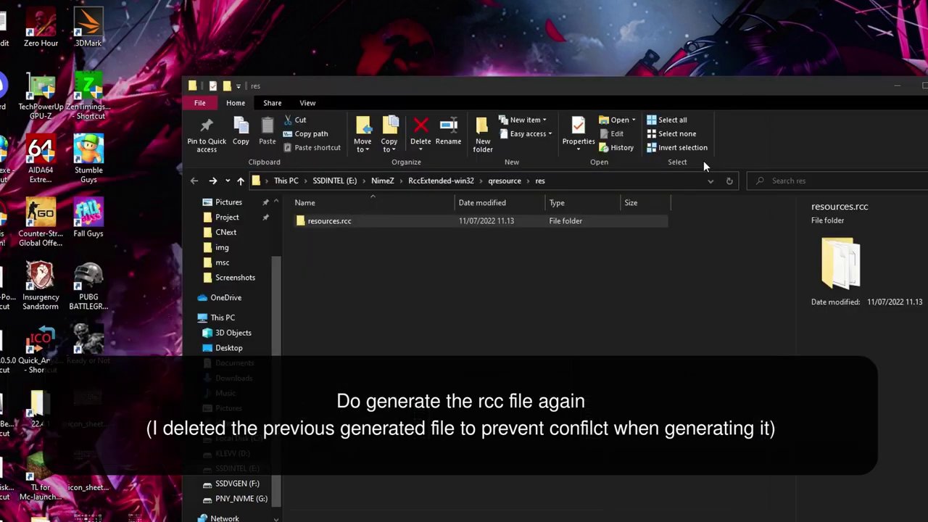
left_click(208, 221)
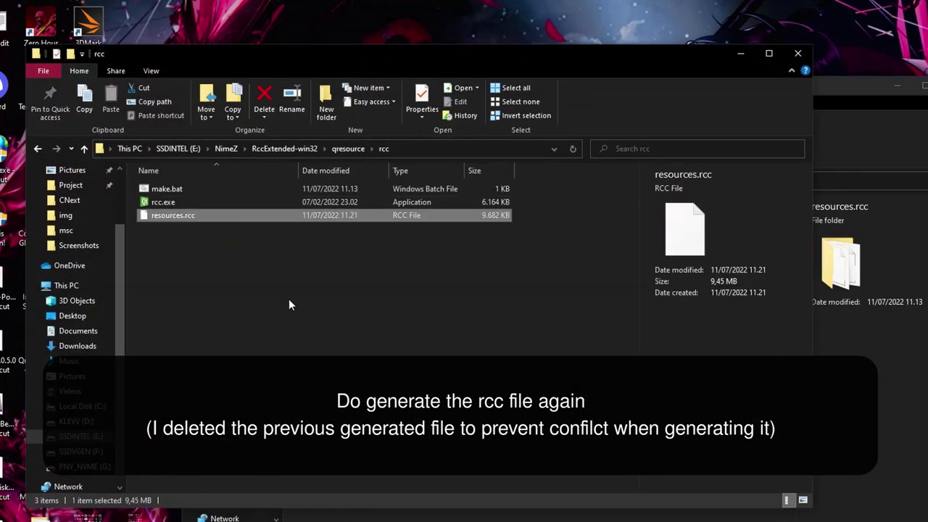
key("shift+Delete")
key("Return")
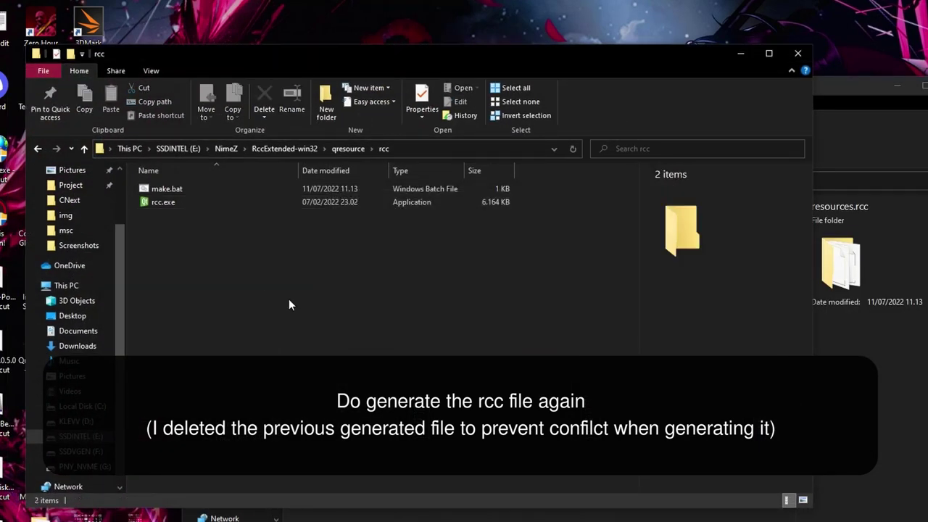
- Run make.bat to rebuild resources.rcc and select the newly generated file for copying
double_click(168, 191)
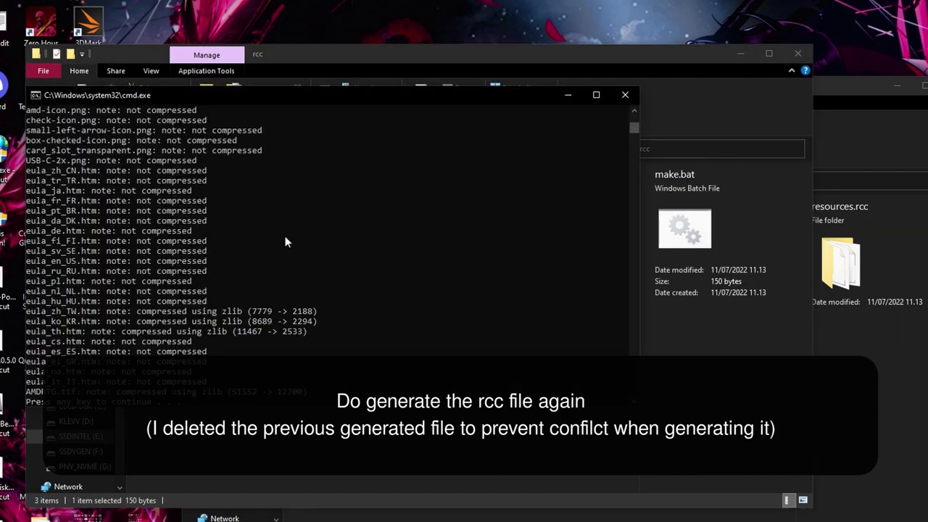
key("Return")
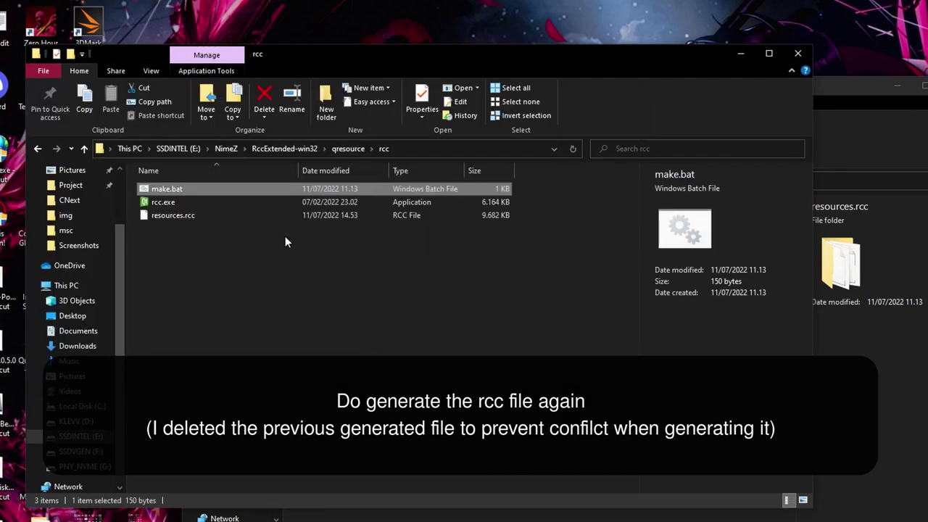
left_click(203, 215)
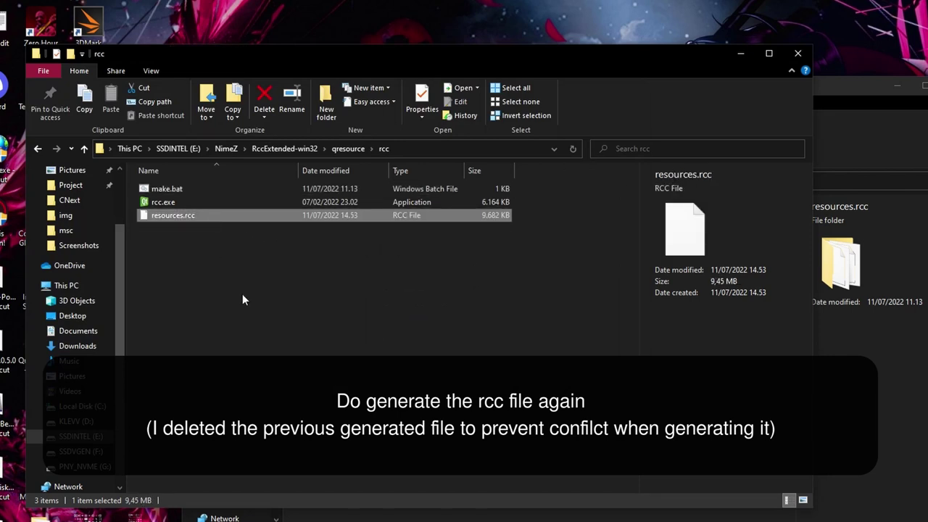
- Open a new File Explorer window and browse to C:\Program Files\AMD\CNext\CNext
right_click(167, 518)
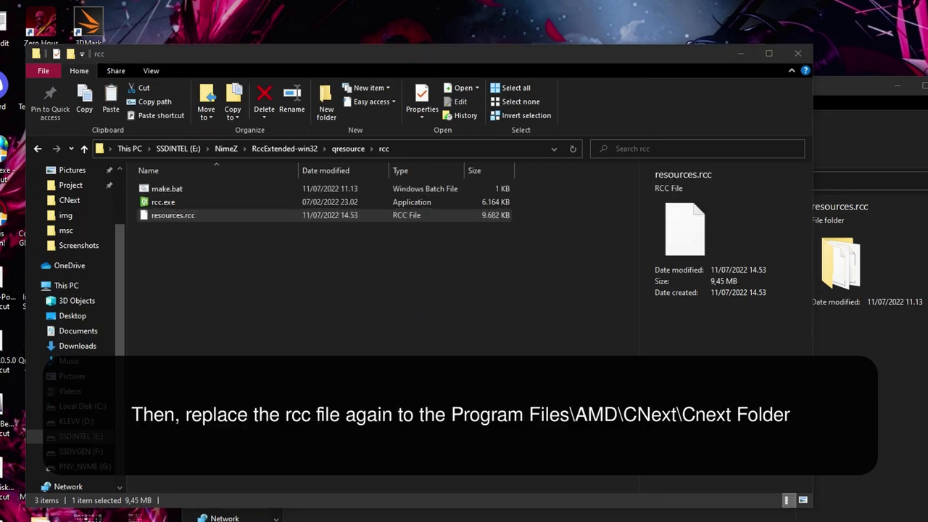
left_click(167, 516)
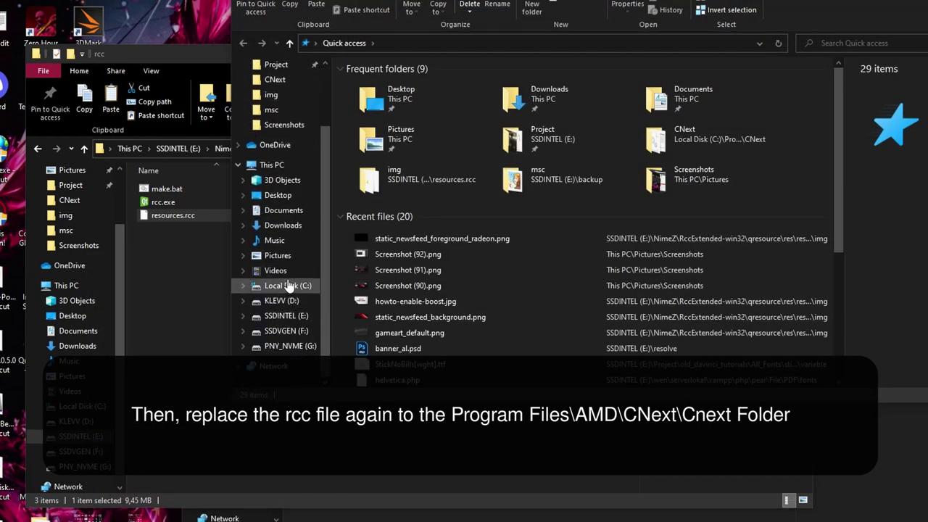
left_click(287, 286)
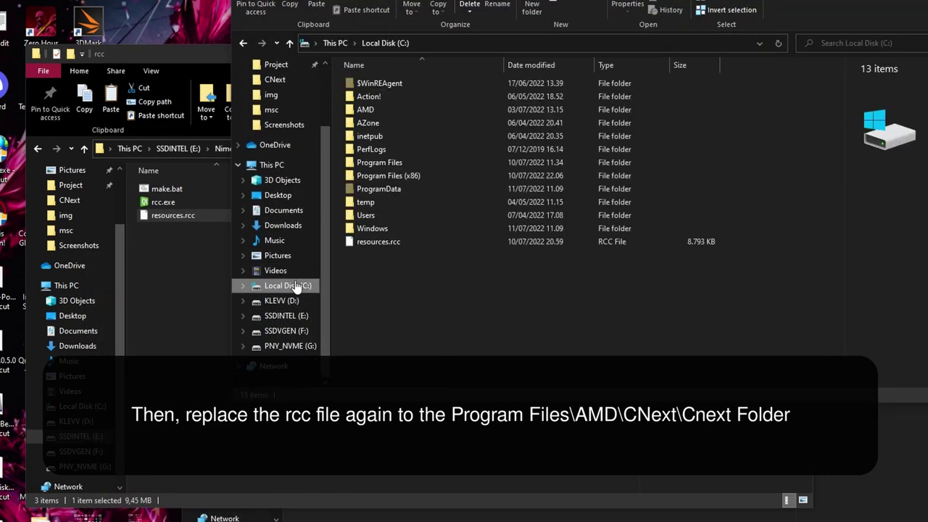
left_click(370, 111)
double_click(369, 111)
left_click(243, 44)
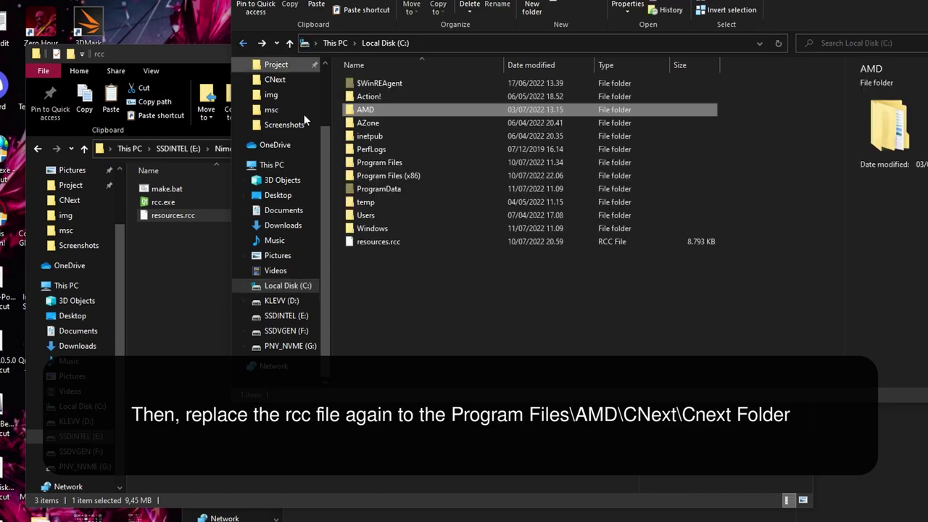
double_click(366, 161)
double_click(367, 109)
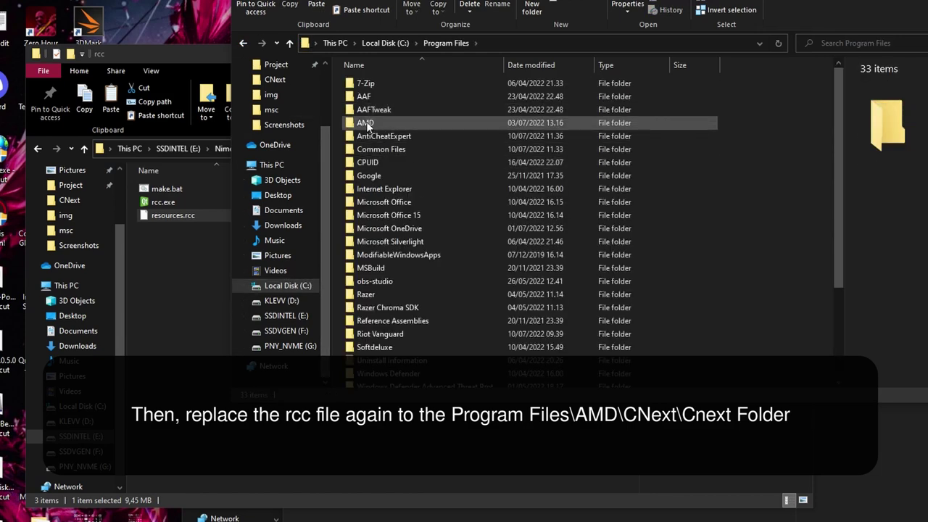
double_click(364, 95)
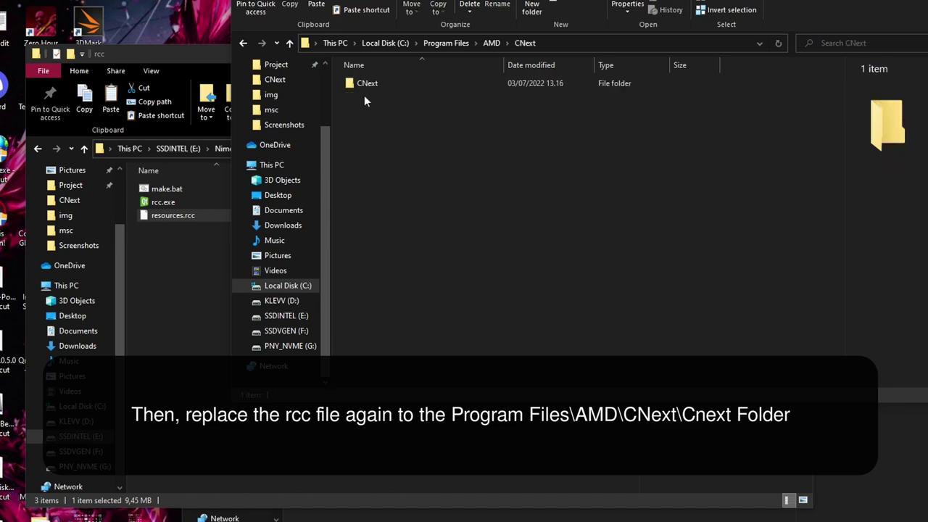
double_click(365, 87)
- Paste the rebuilt resources.rcc into the CNext folder, replacing the existing file and granting administrator permission
scroll(367, 295, "down", 5)
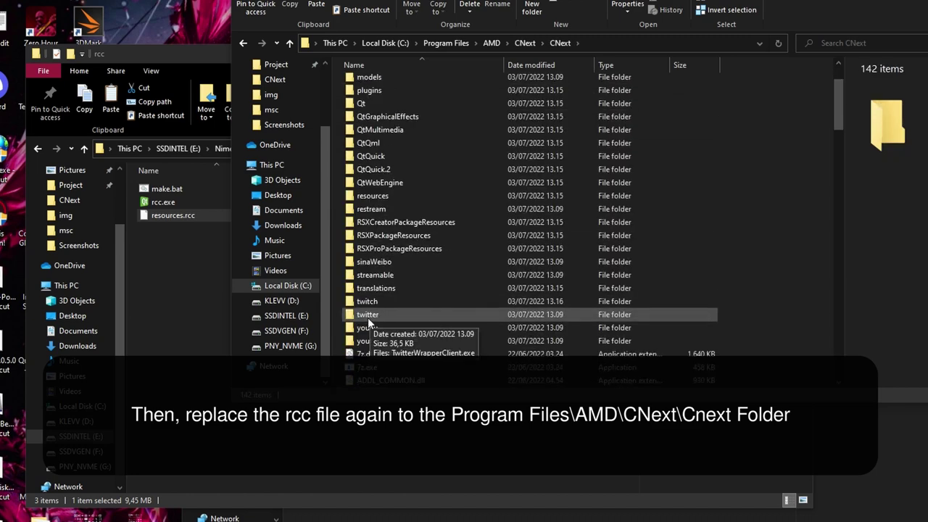
scroll(406, 319, "down", 1)
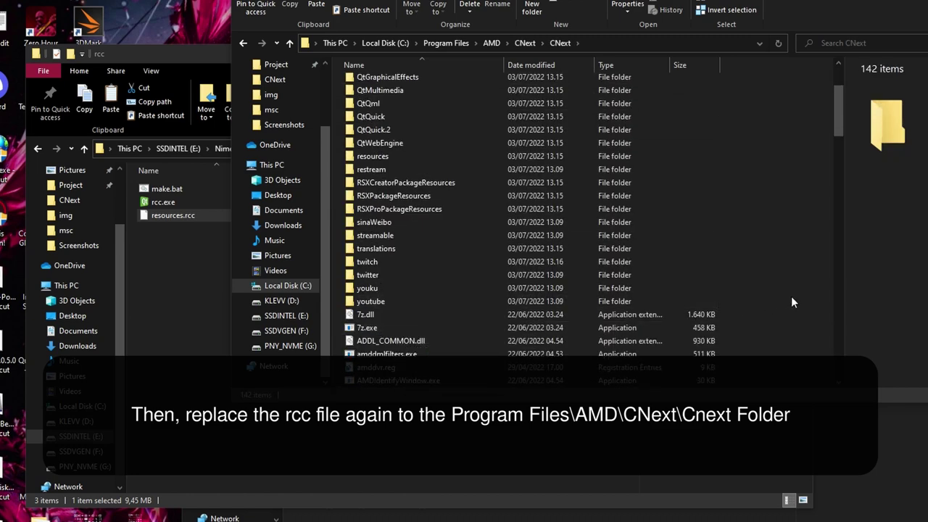
key("ctrl+v")
left_click(521, 181)
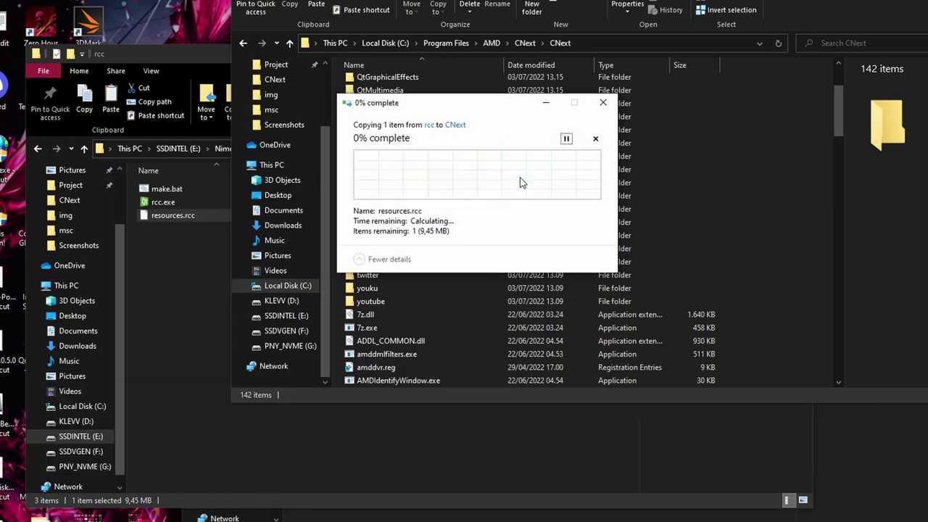
left_click(448, 190)
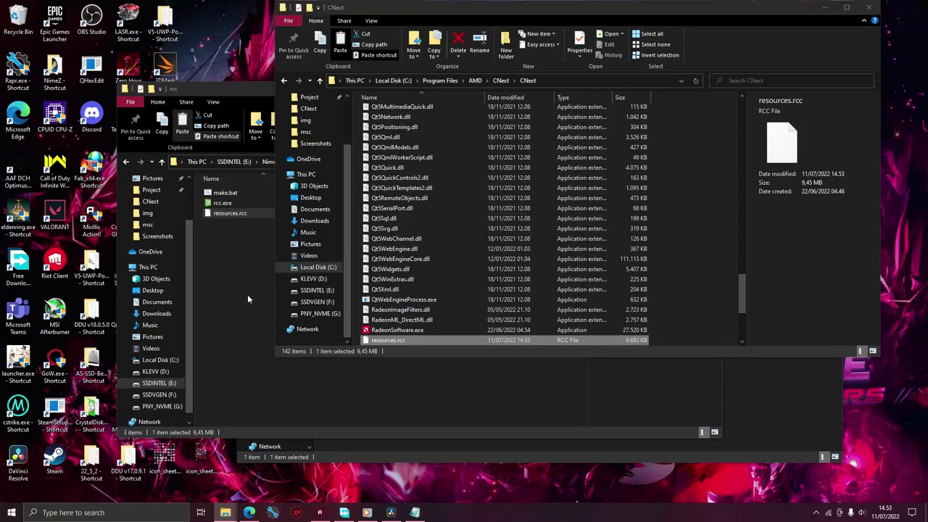
- Search for "amd" to launch AMD Software and maximize its window to inspect the customized Home page
key("super")
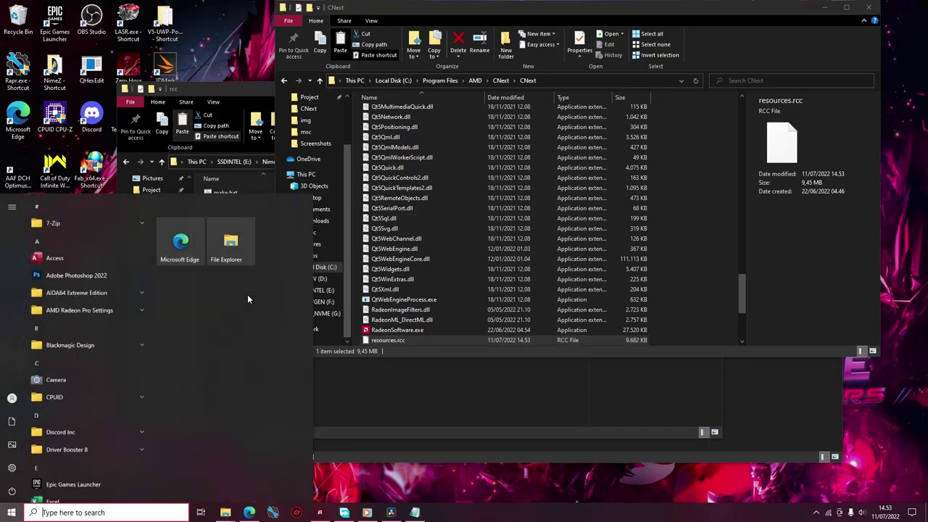
type("amd")
key("Return")
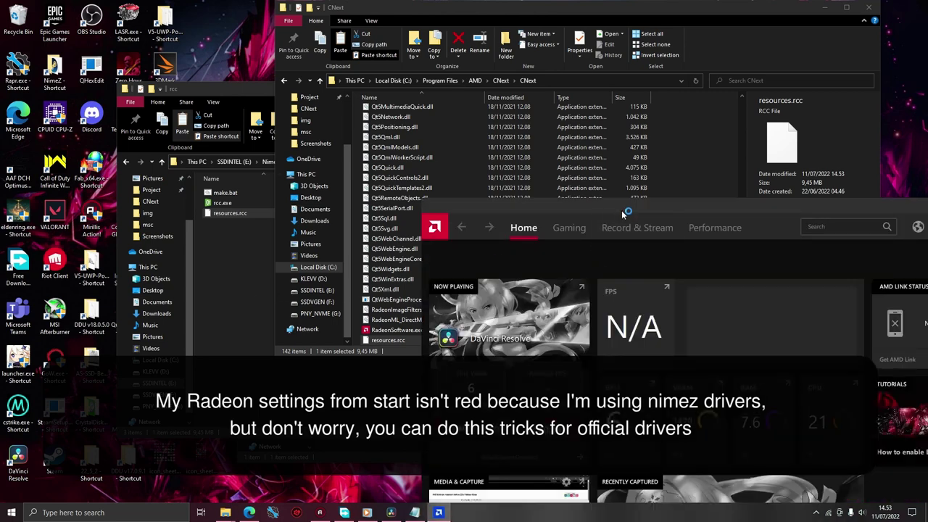
double_click(622, 215)
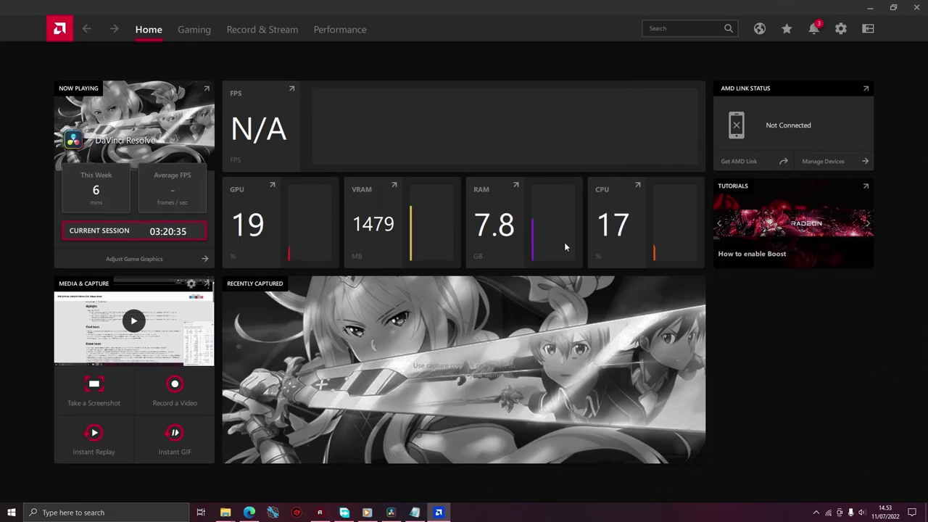
mouse_move(391, 513)
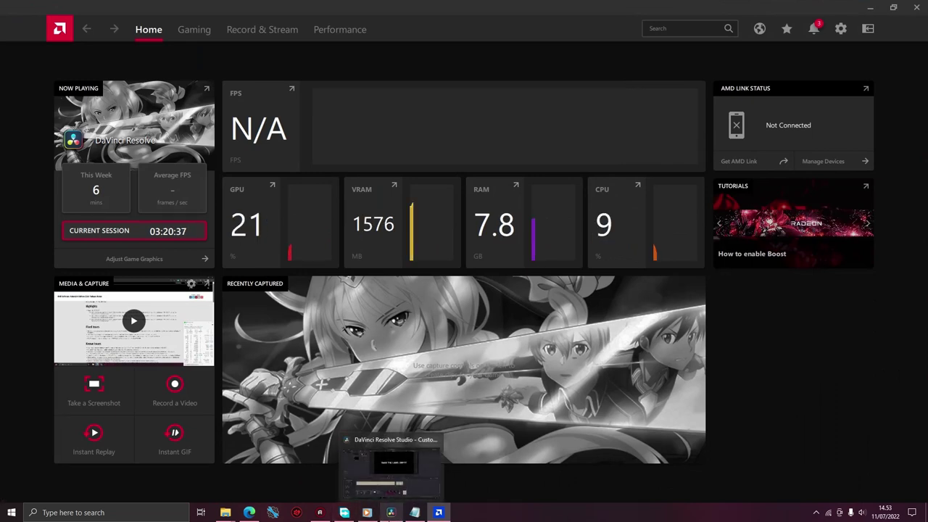
left_click(435, 441)
left_click(547, 289)
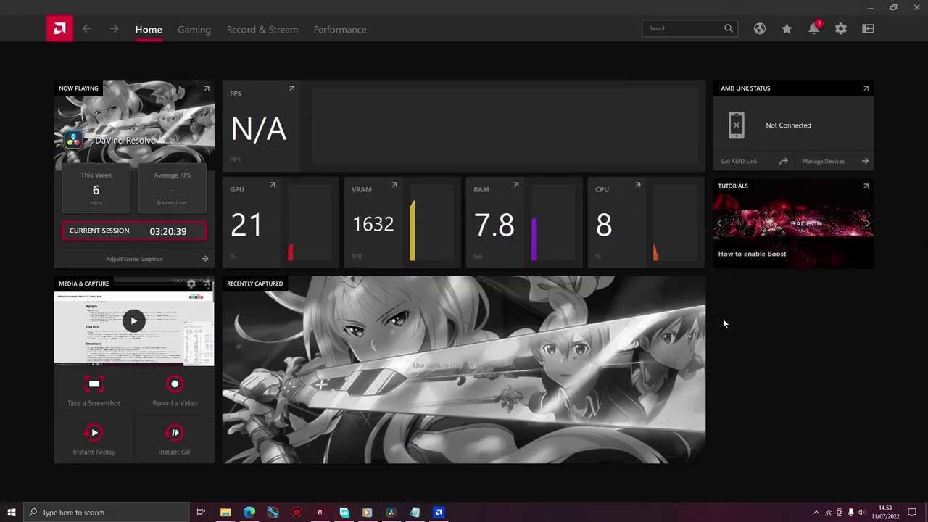